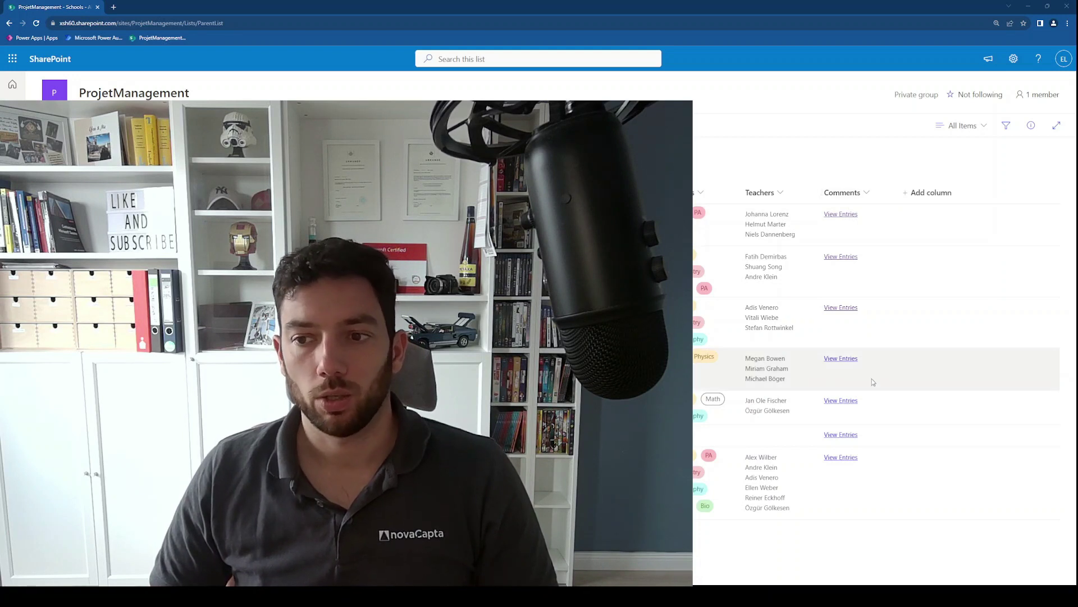
- Examine the Comments column's type and its additional options in the Schools list, leaving the settings as they are
left_click(867, 194)
mouse_move(879, 212)
left_click(936, 218)
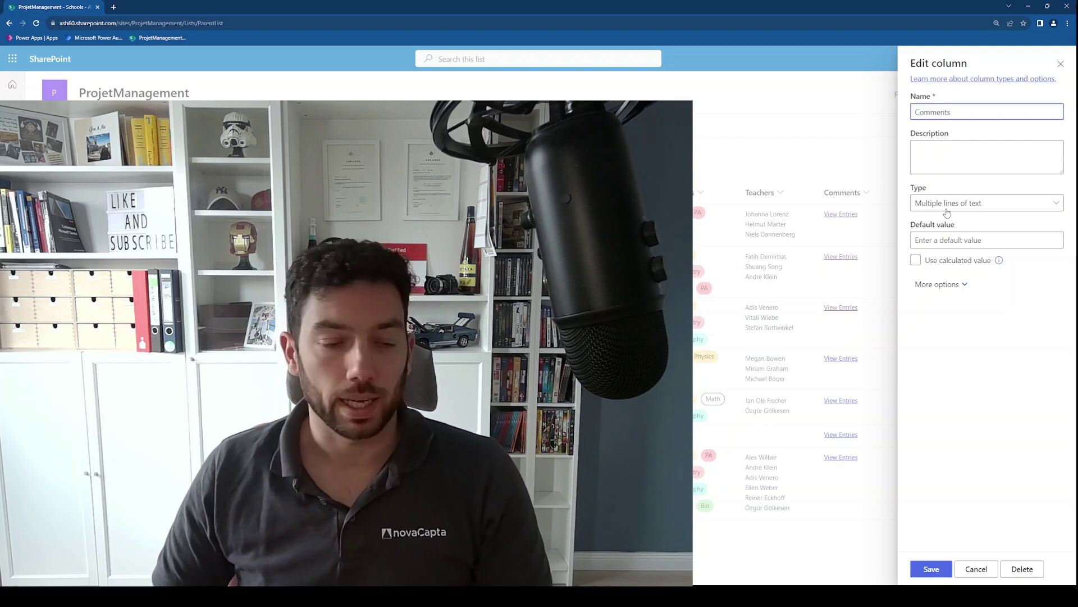
left_click(939, 285)
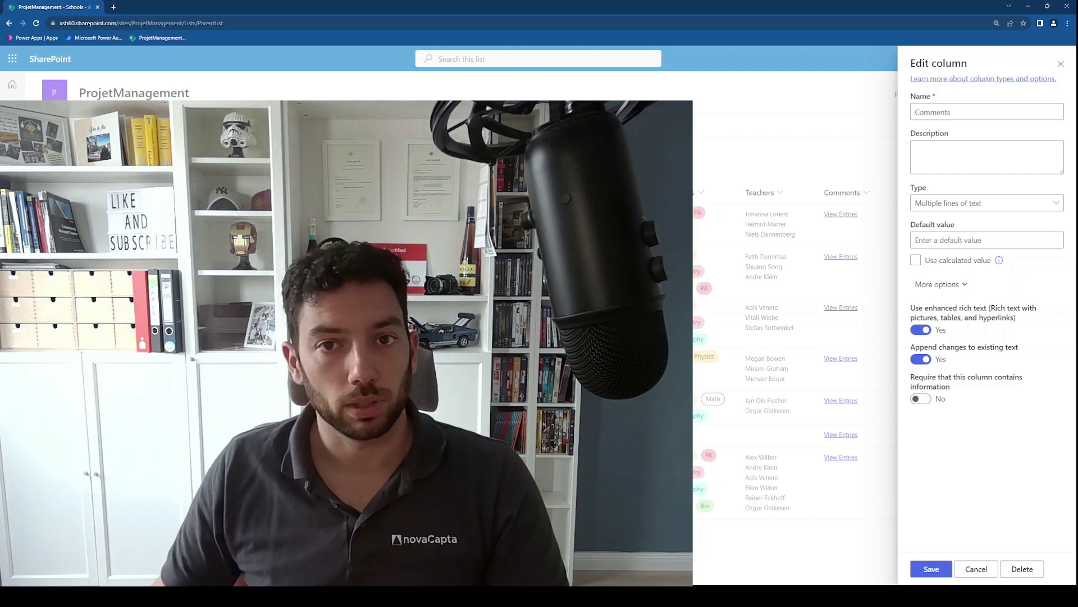
left_click(1061, 65)
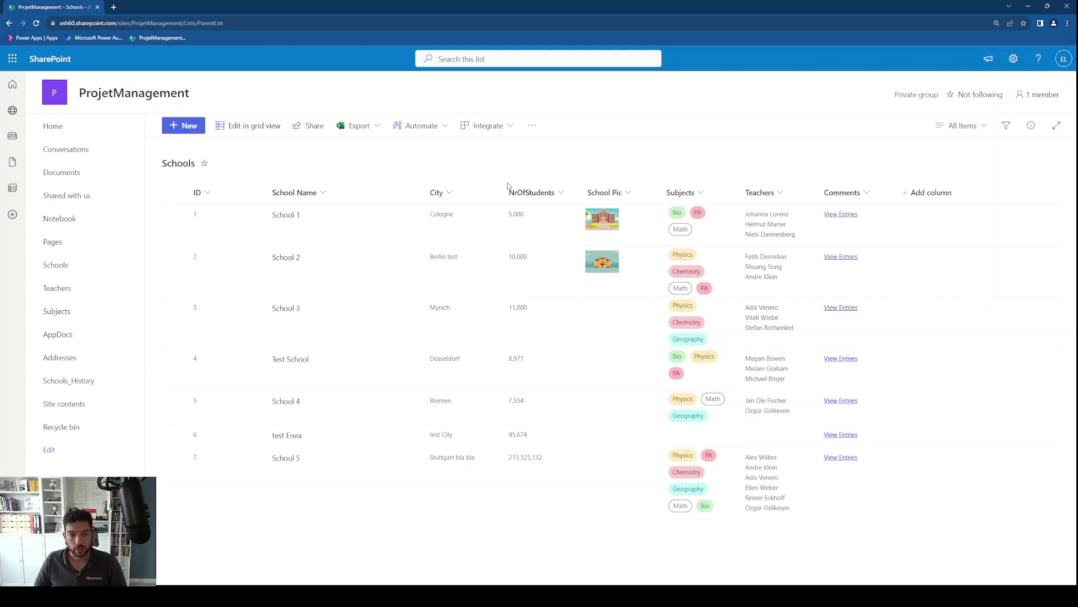
- View School 1's comment entries and its comment editor without adding a comment
left_click(840, 214)
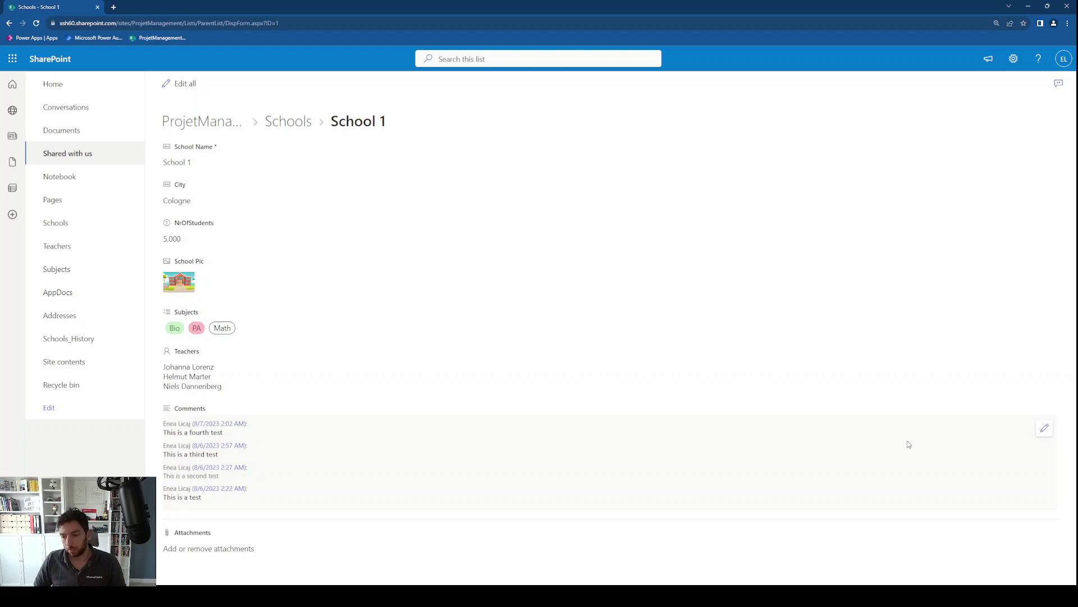
left_click(1044, 428)
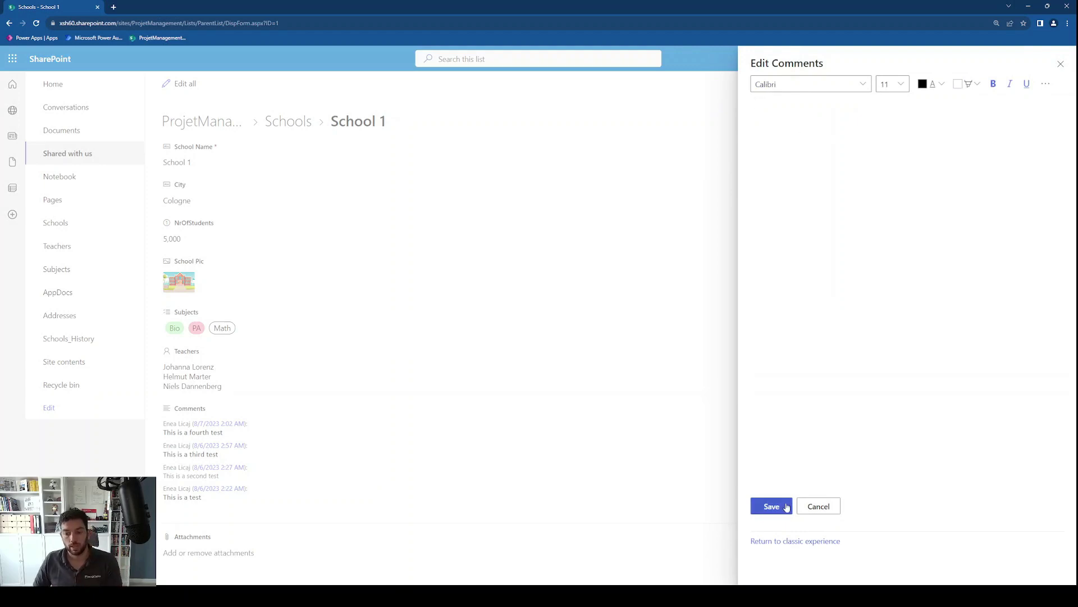
left_click(819, 506)
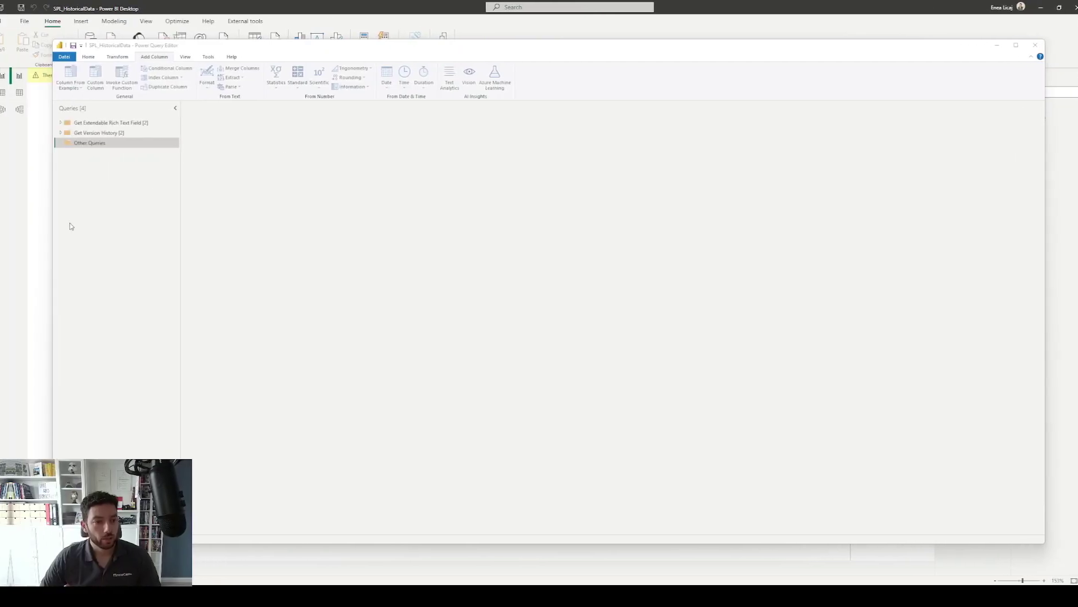
- In Power Query Editor, display the Rich Text Extraction query from the Get Extendable Rich Text Field group
right_click(63, 224)
left_click(91, 189)
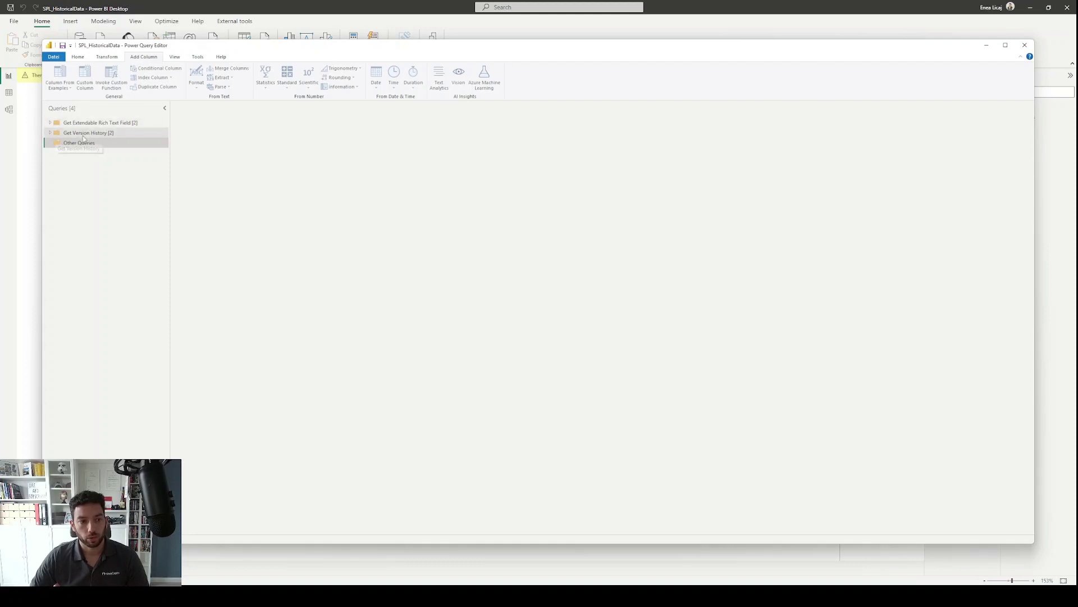
left_click(50, 122)
left_click(90, 133)
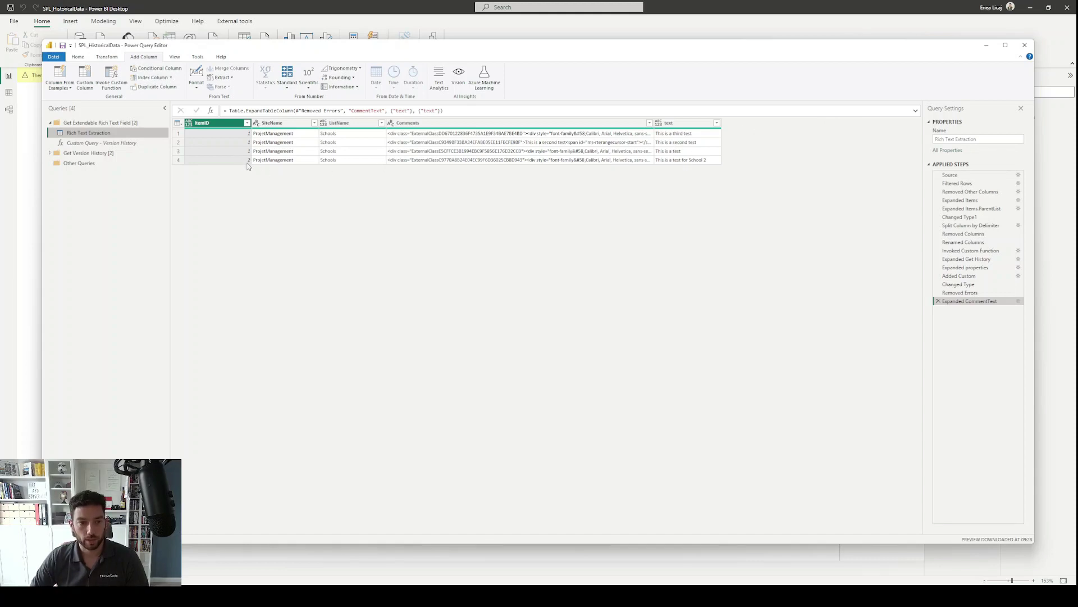
- Switch to the SharePoint page of School 1 to compare its comments with the query rows, and return to Power Query Editor
key("alt+Tab")
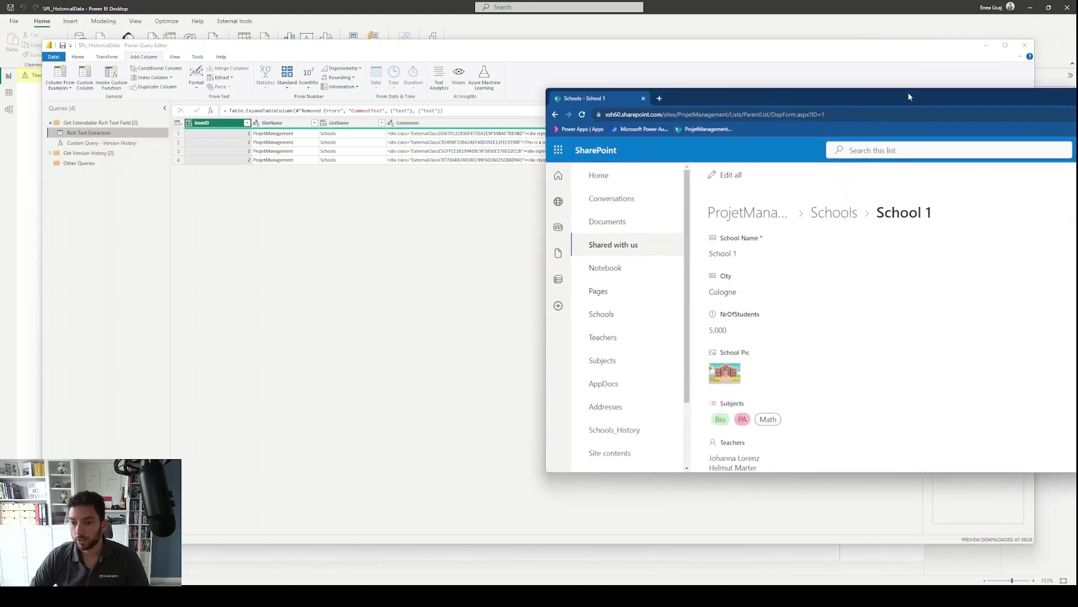
scroll(799, 379, "down", 3)
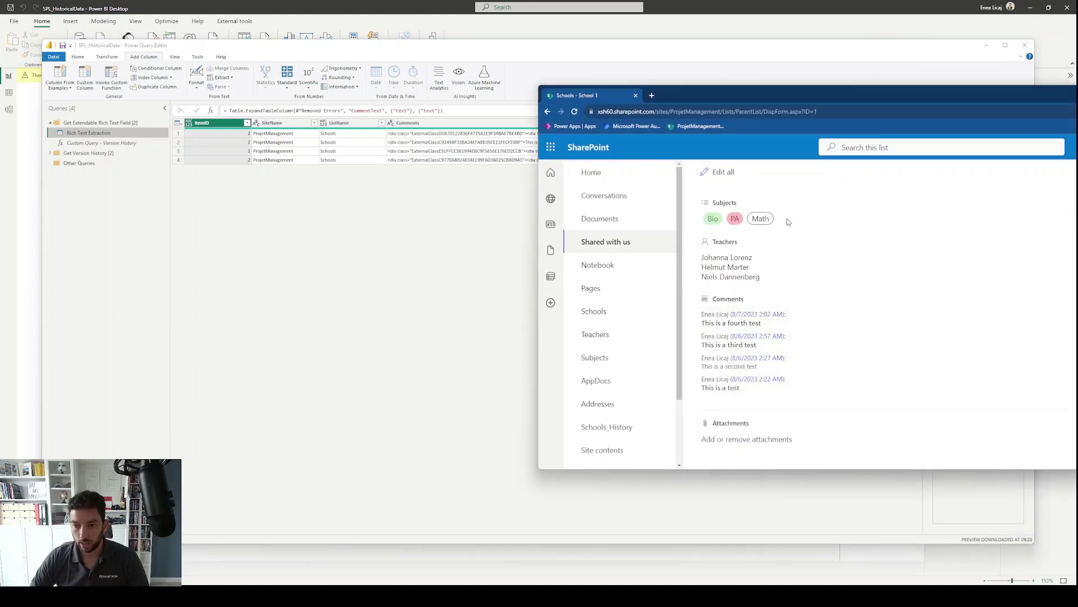
key("alt+Tab")
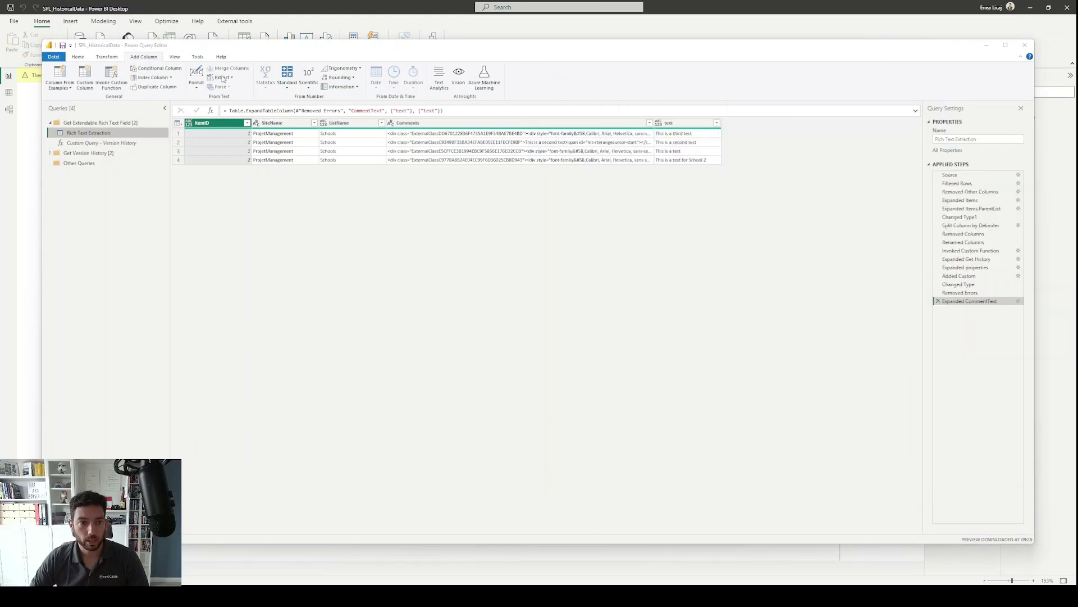
- Refresh all query previews to load the latest SharePoint comments
left_click(80, 57)
left_click(210, 84)
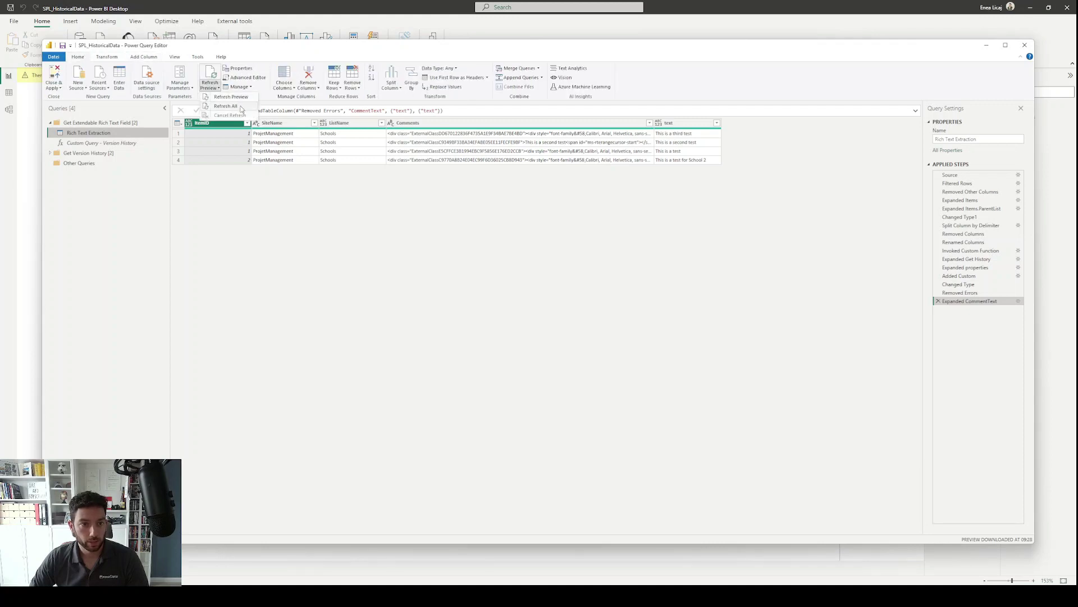
left_click(222, 105)
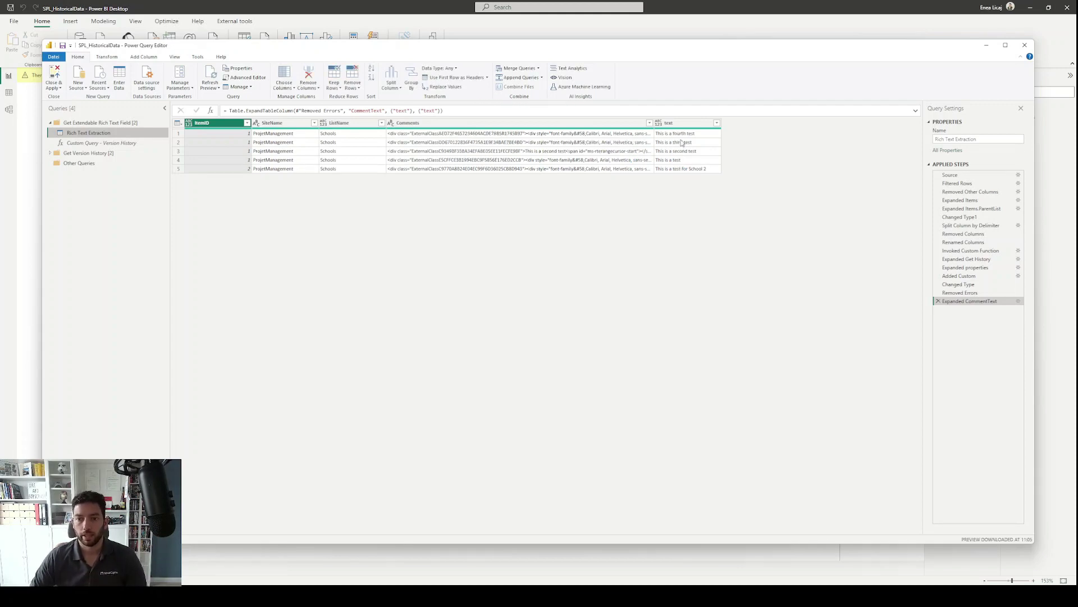
- Examine the newest comment's extracted text and the item IDs of the other rows
left_click(670, 136)
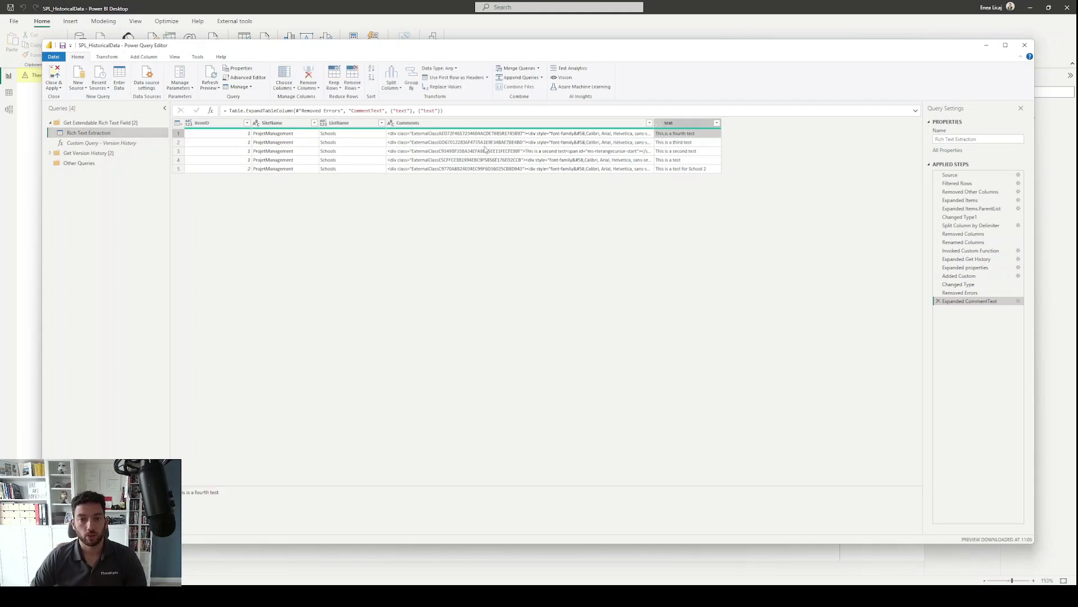
left_click(228, 142)
left_click(236, 160)
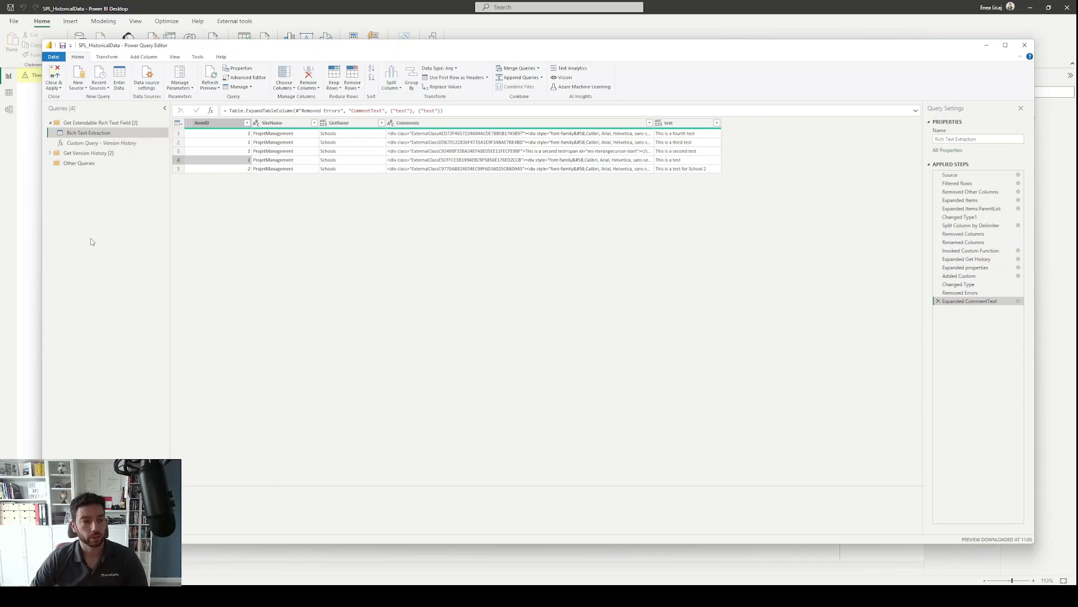
right_click(79, 197)
mouse_move(117, 215)
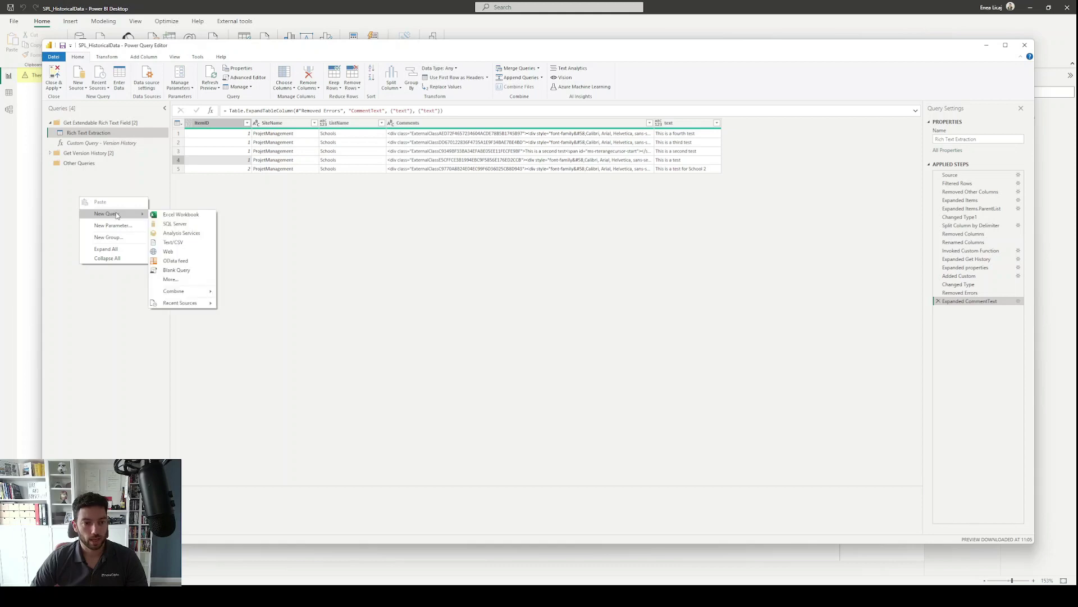
left_click(193, 281)
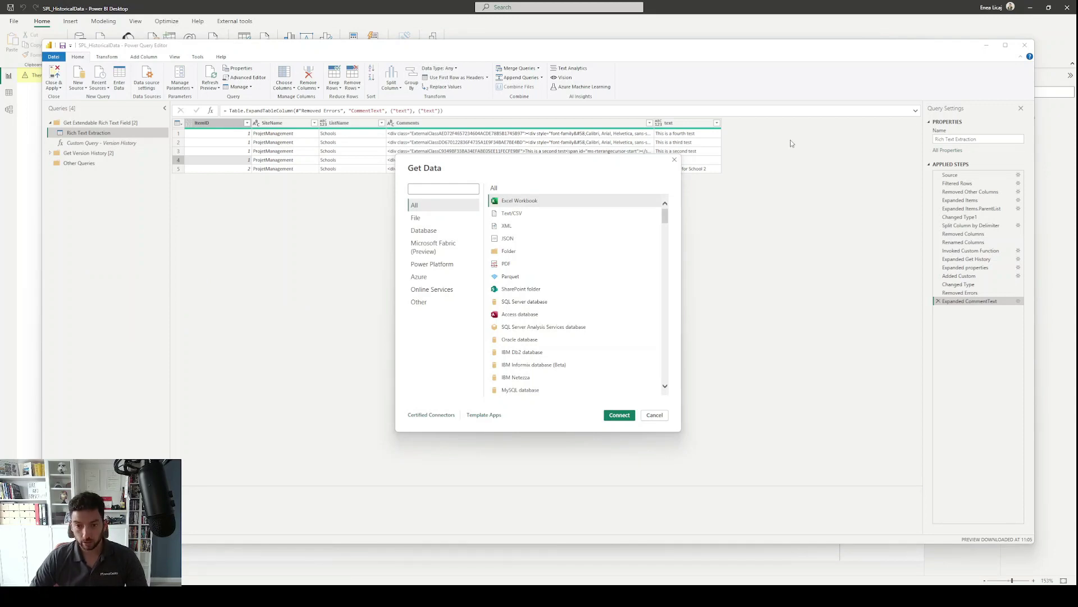
left_click(428, 291)
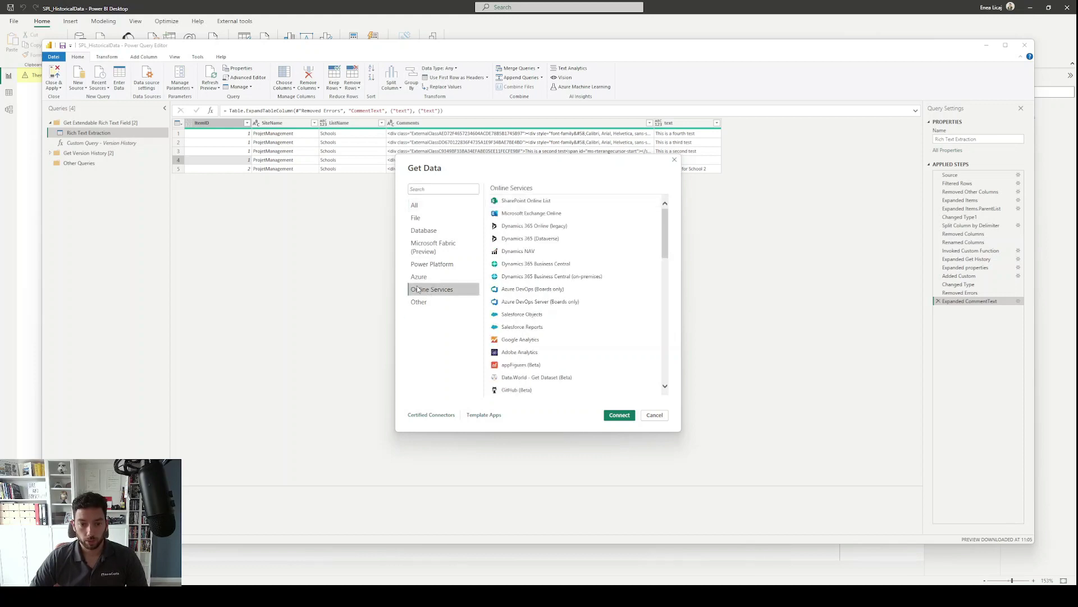
double_click(528, 202)
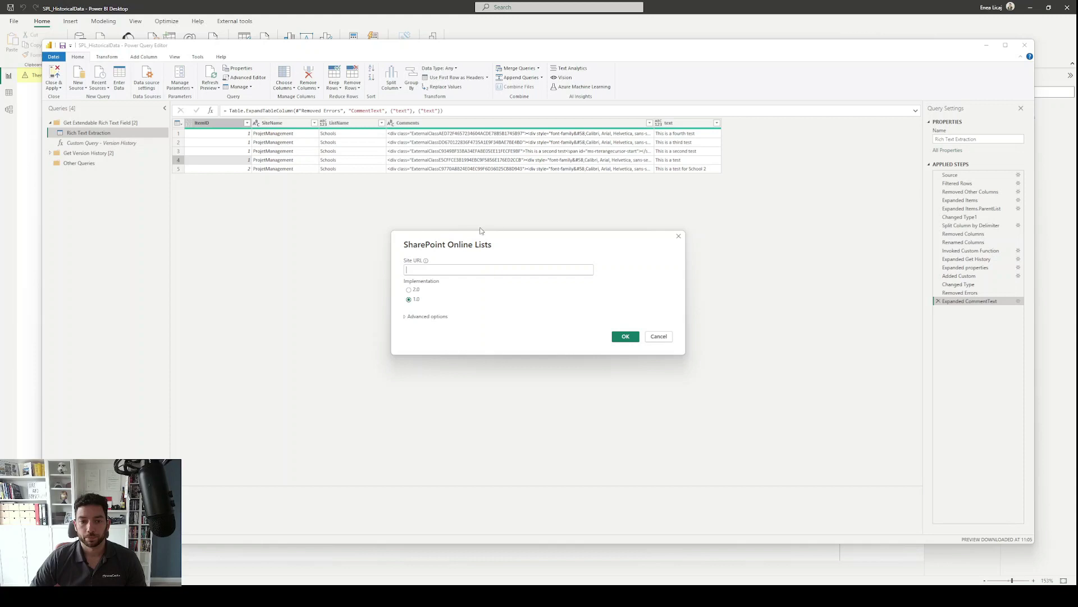
type("https://xsh60.sharepoint.com/sites/ProjetManagement")
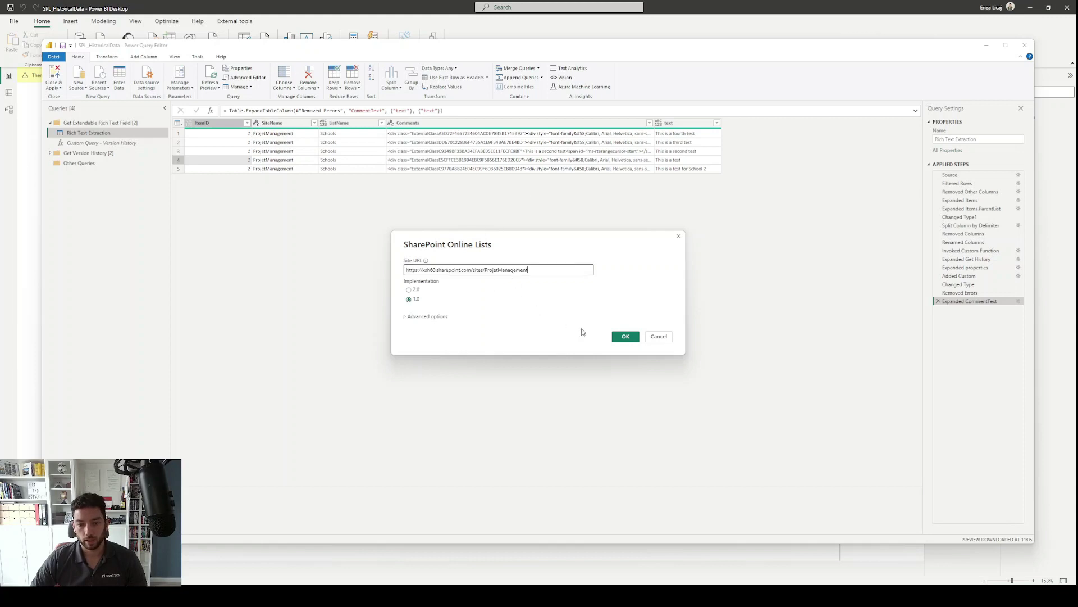
left_click(622, 337)
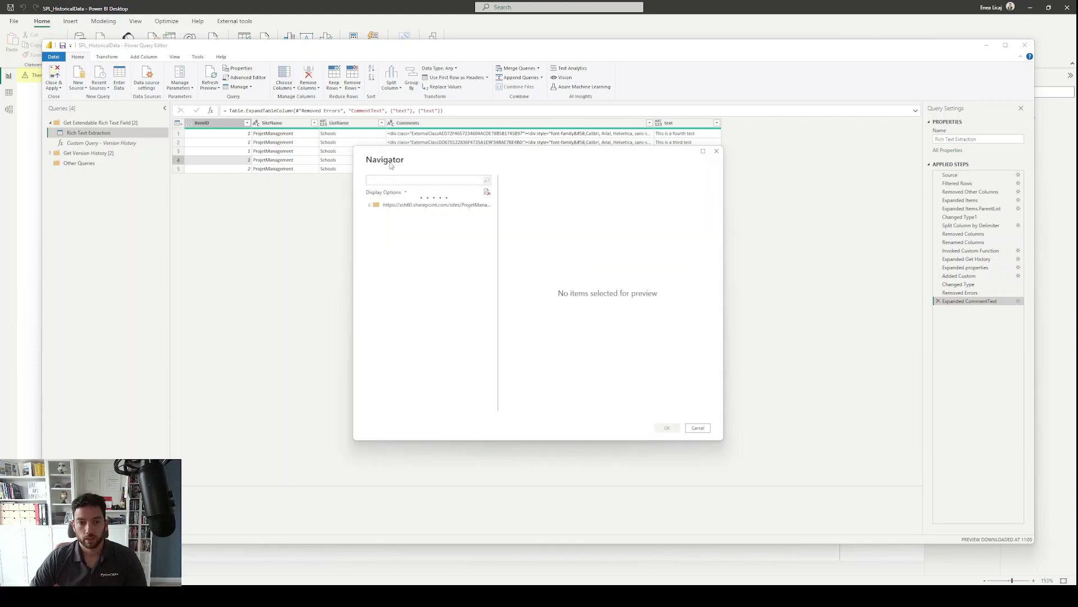
- Load the Schools list from the site's available tables as a query
scroll(408, 242, "down", 2)
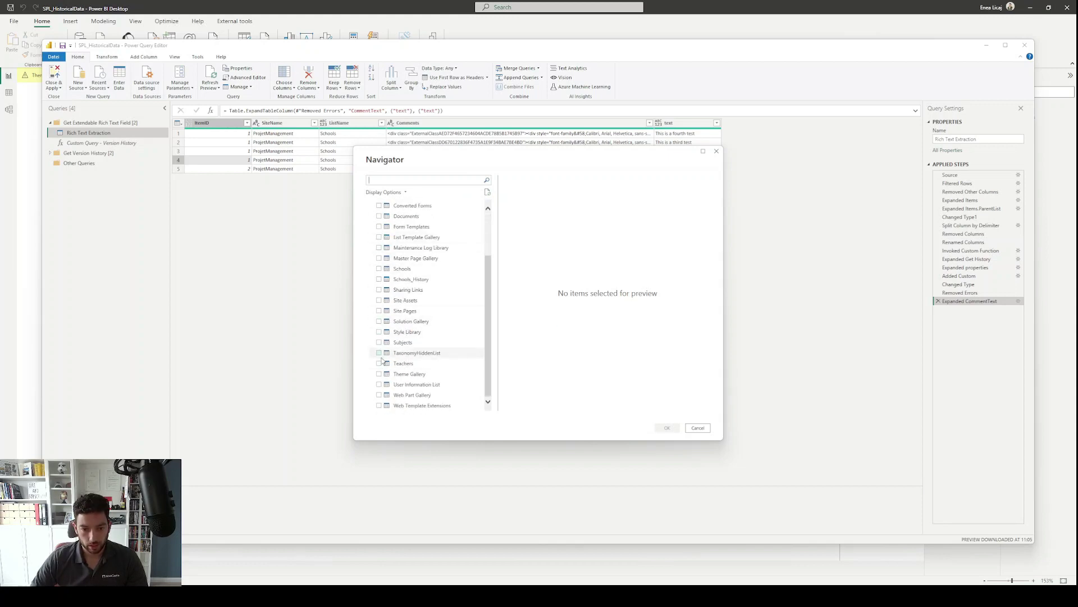
left_click(379, 269)
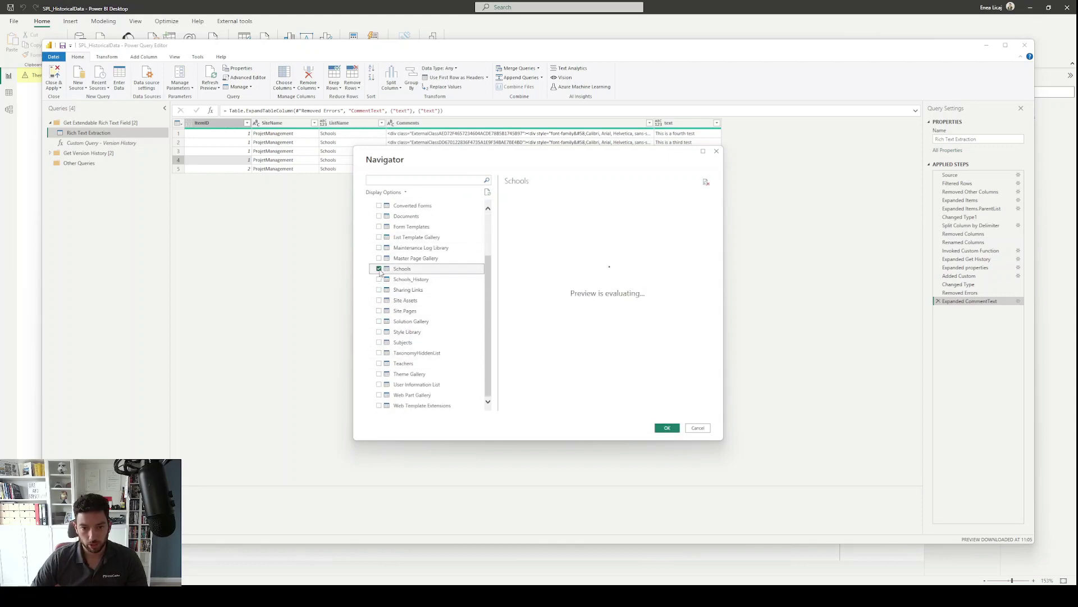
left_click(667, 428)
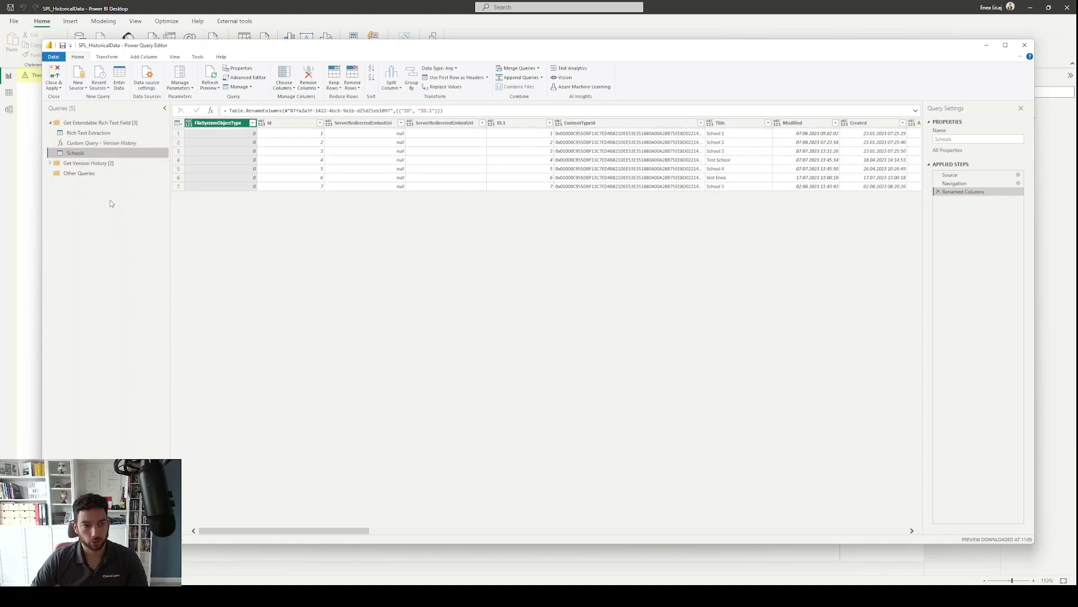
- Move the Schools query into the Other Queries group, collapse the Get Extendable Rich Text Field group and reopen Schools
left_click_drag(59, 123, 75, 190)
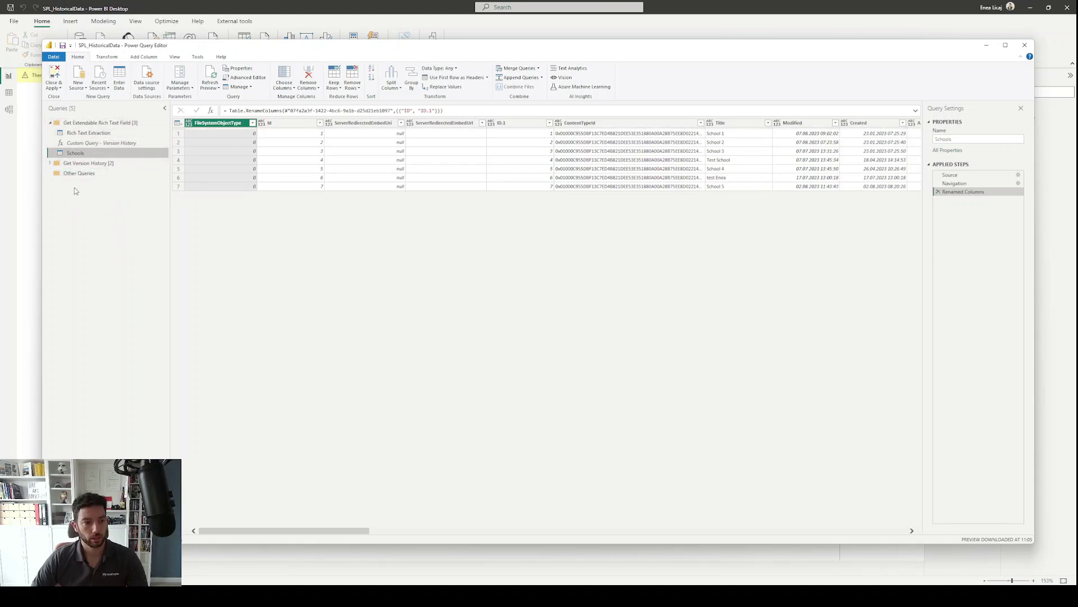
left_click_drag(75, 153, 79, 171)
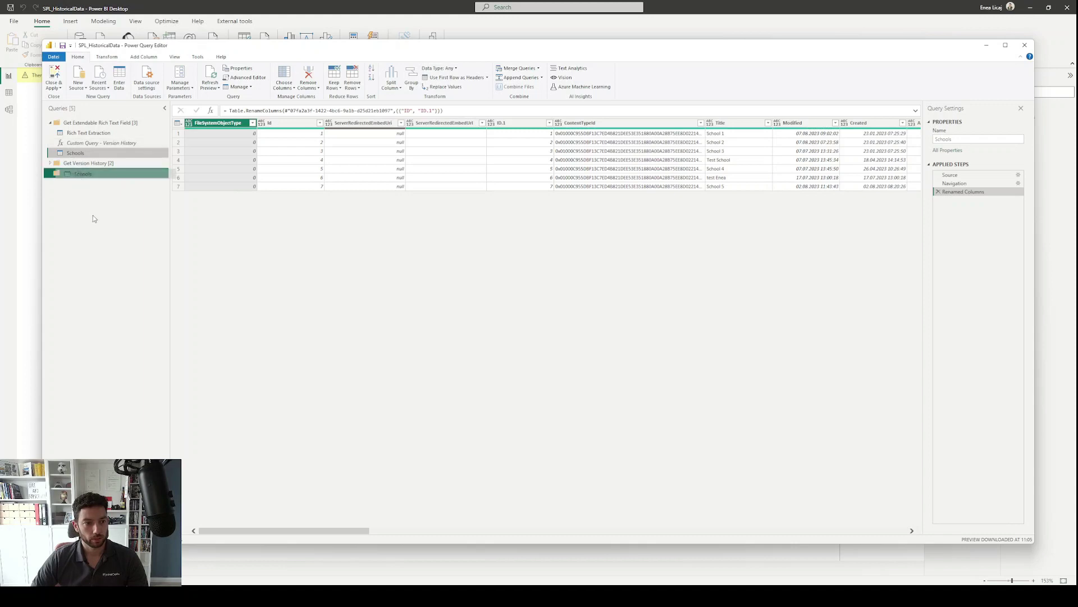
left_click(79, 123)
left_click(50, 123)
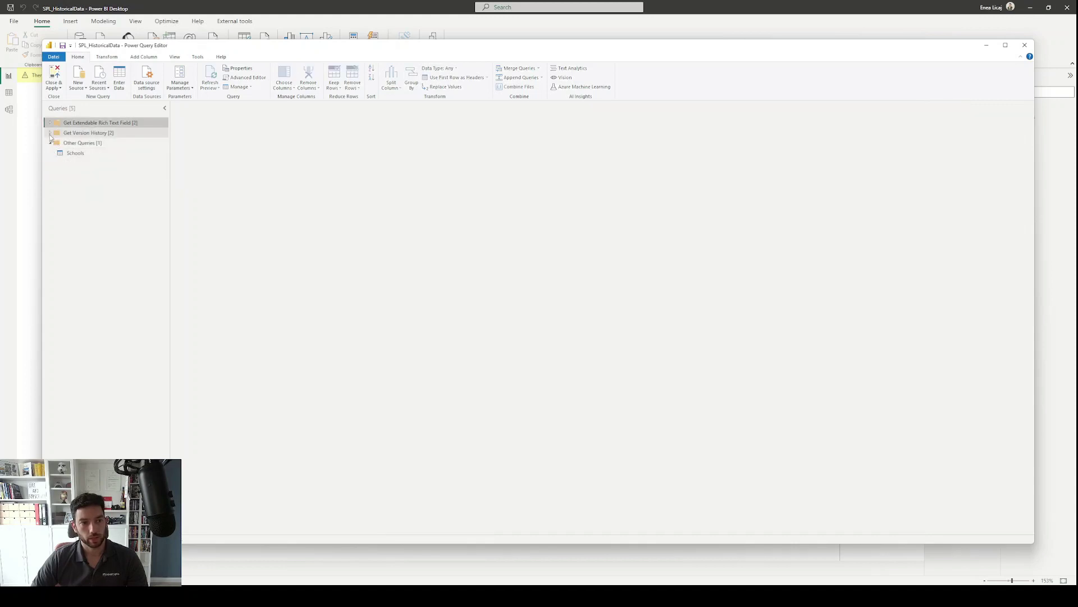
left_click(87, 153)
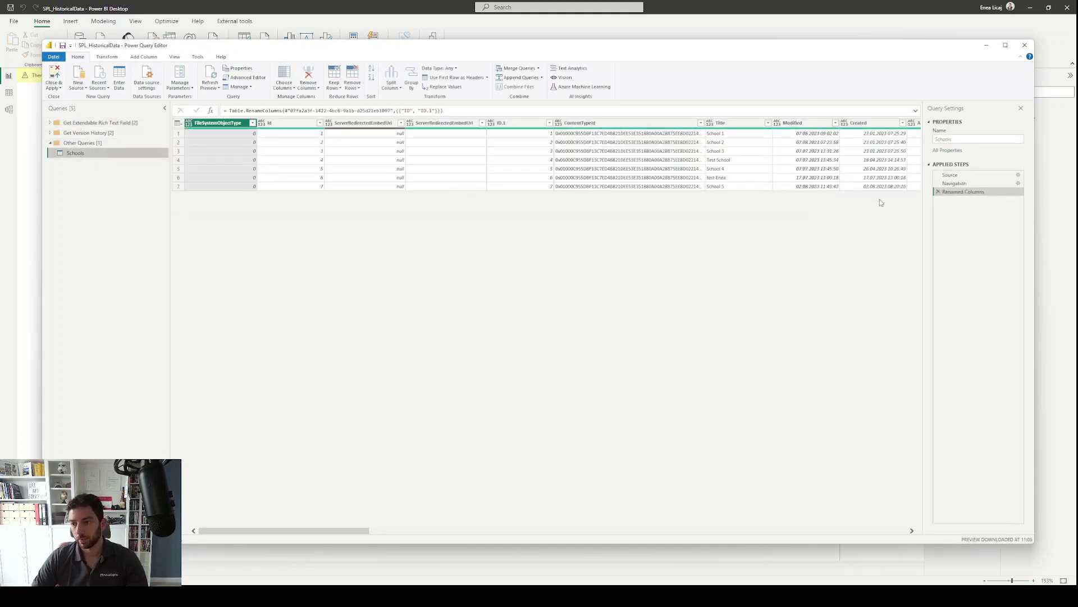
- Delete the Renamed Columns and Navigation steps from the Schools query, and remove the Id column from the Source table
left_click(938, 192)
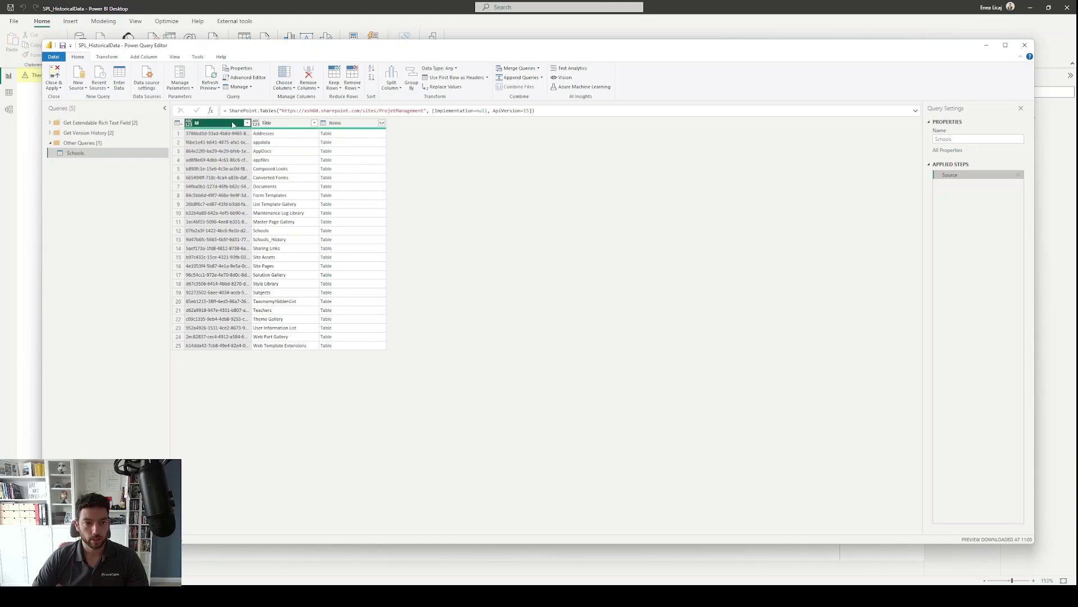
left_click_drag(251, 123, 275, 122)
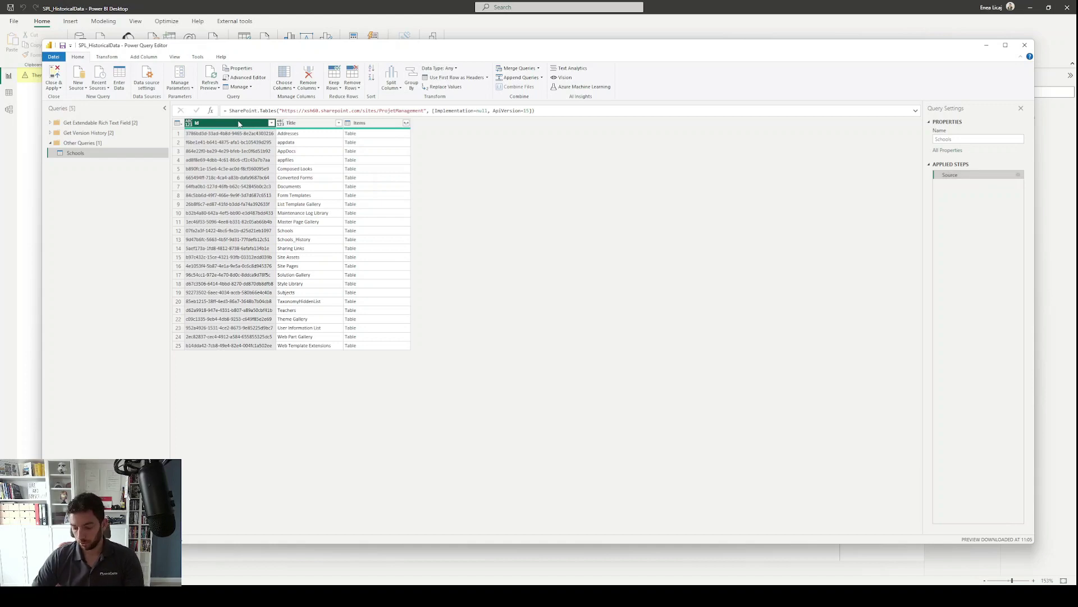
key("Delete")
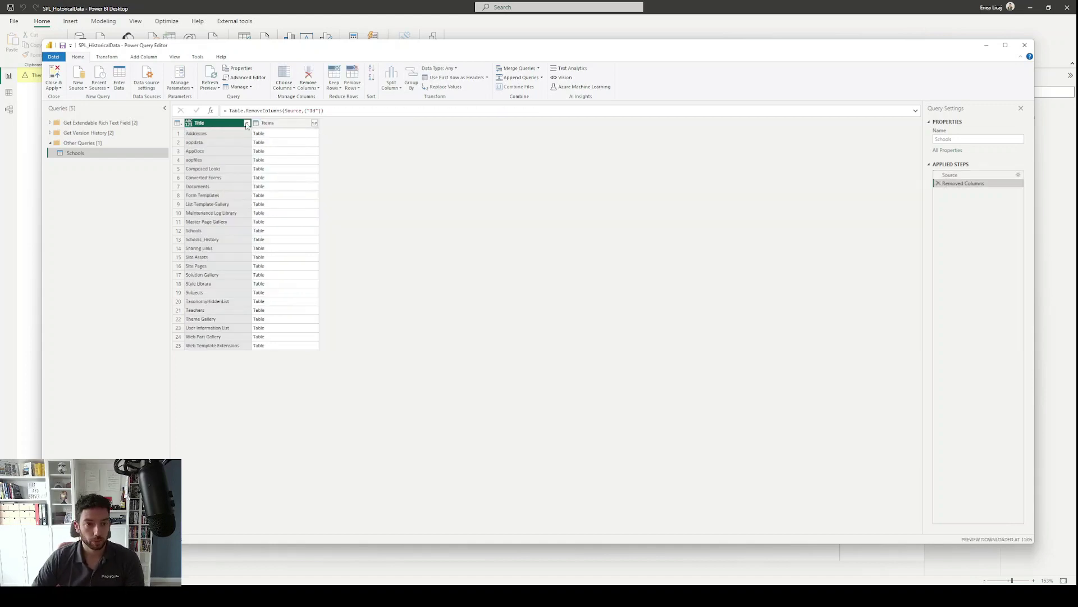
- Filter the Title column of the Schools query to keep only the Schools row
left_click(246, 123)
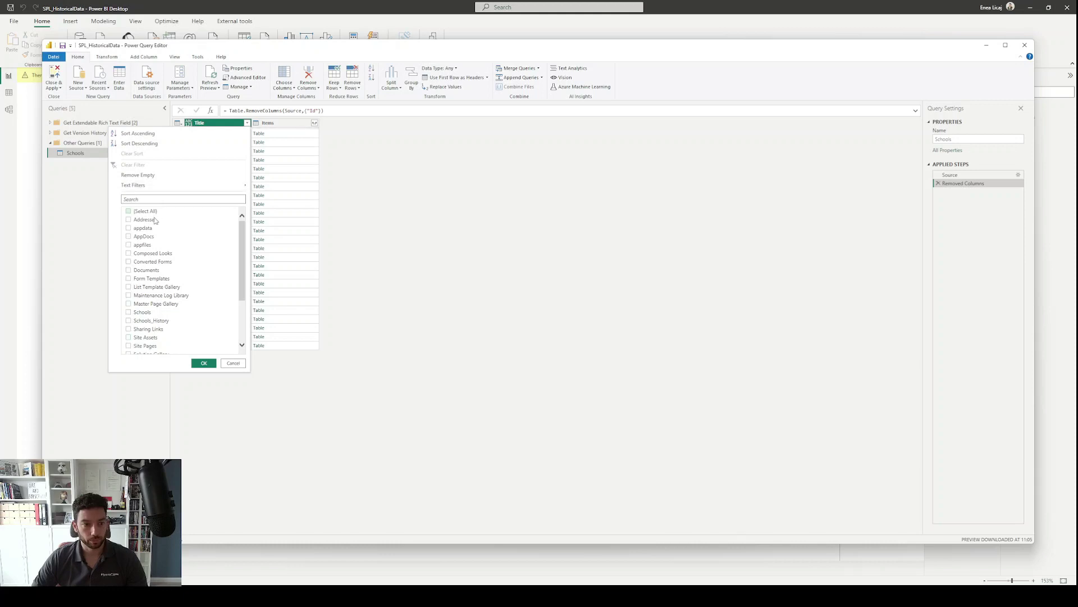
left_click(164, 199)
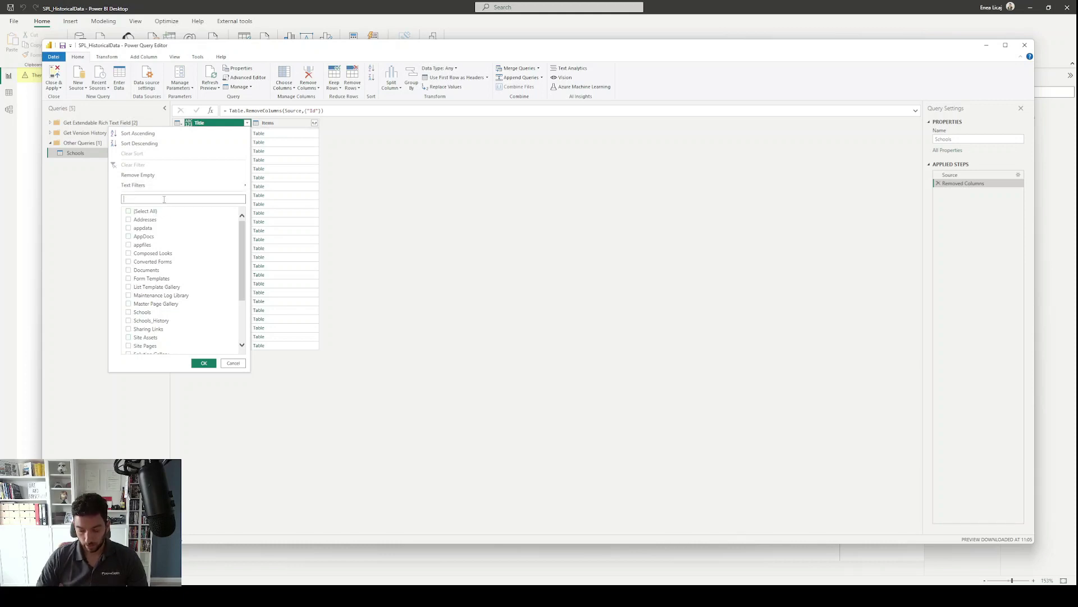
type("sch")
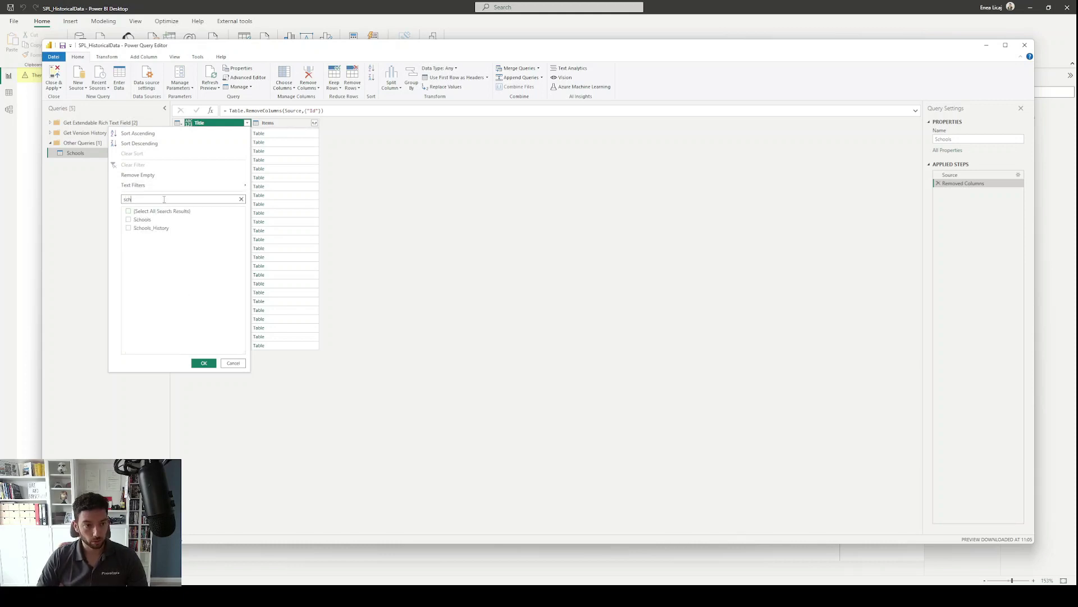
left_click(142, 222)
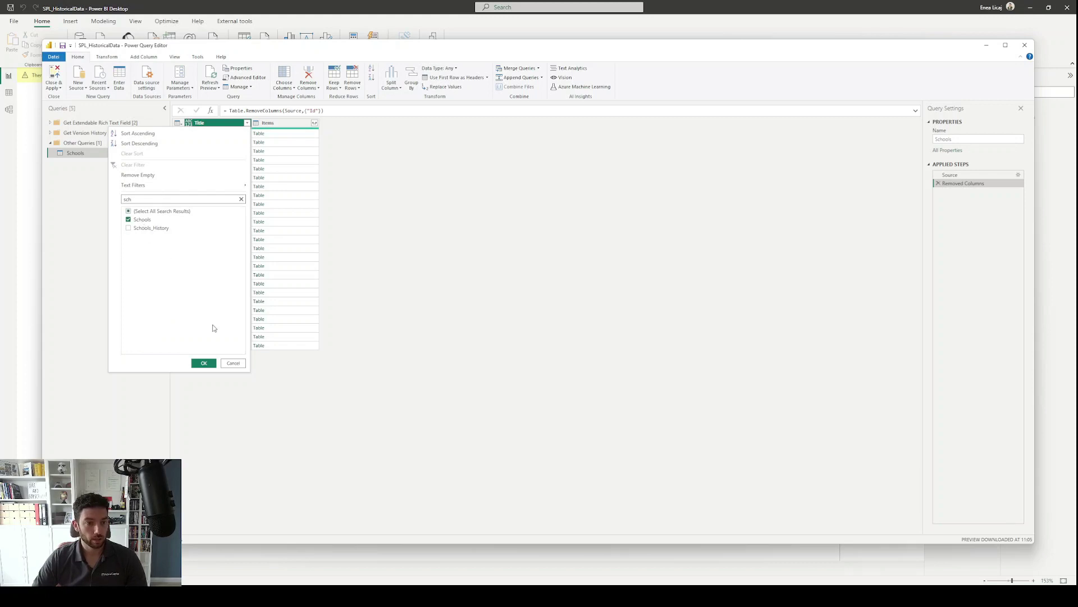
left_click(204, 363)
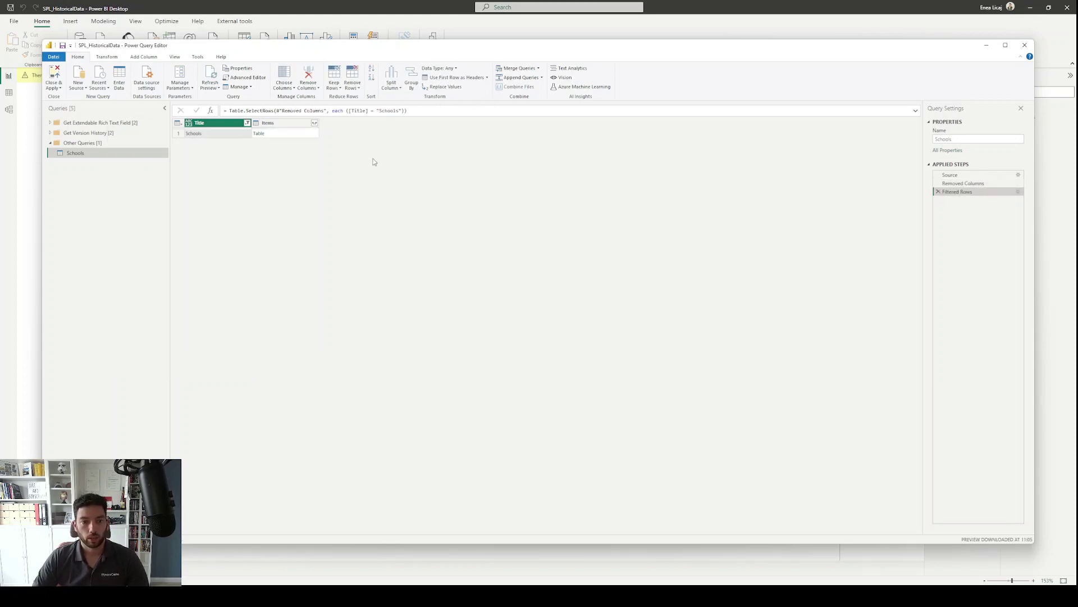
- Expand the Items column into ID, Comments and ParentList without the original column name as prefix
left_click(314, 123)
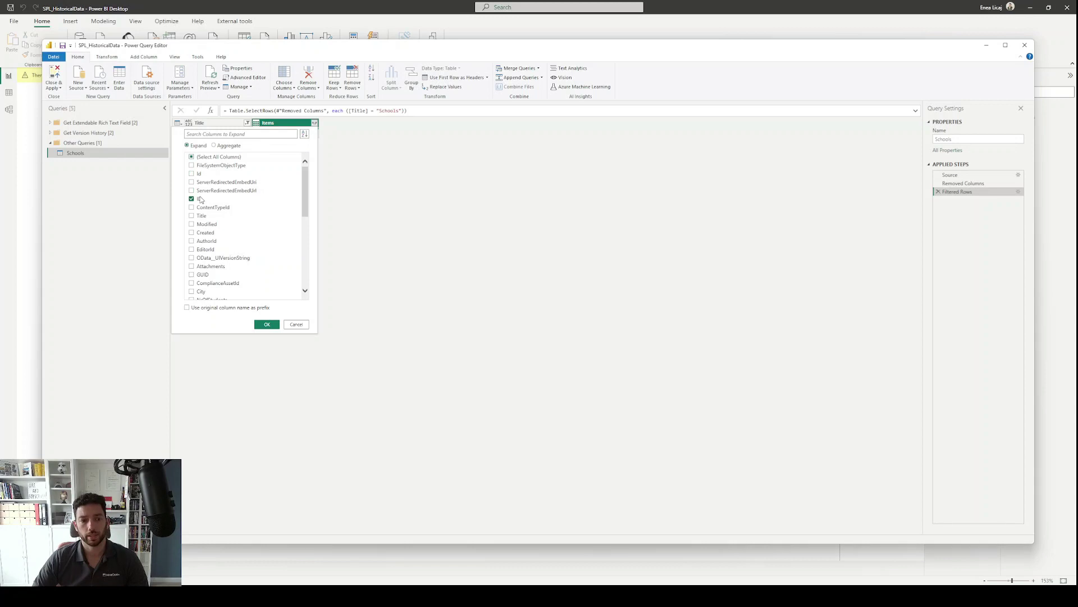
scroll(223, 208, "down", 8)
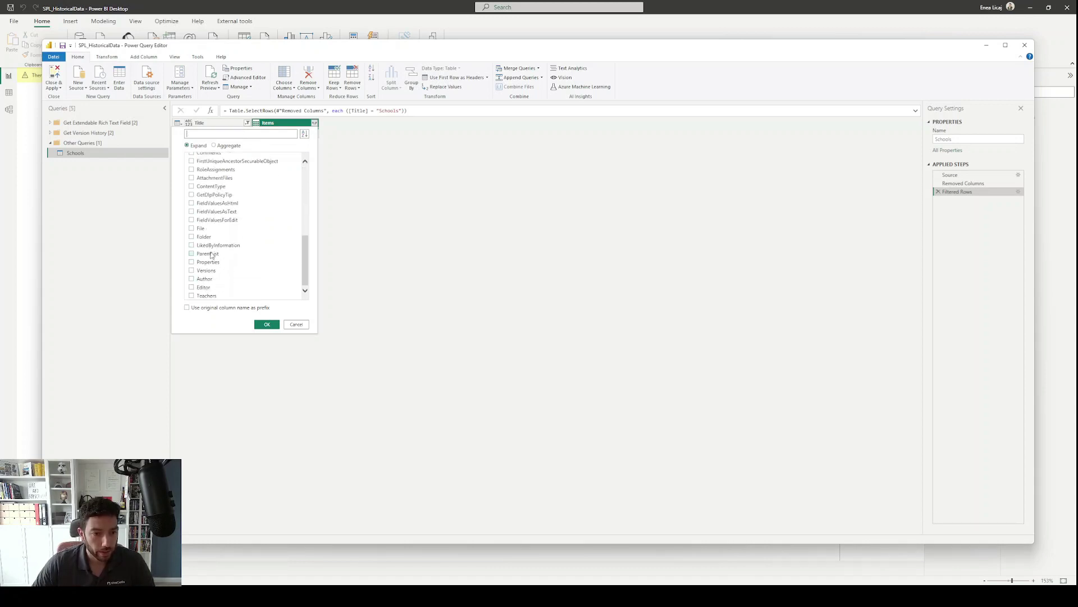
scroll(281, 266, "up", 3)
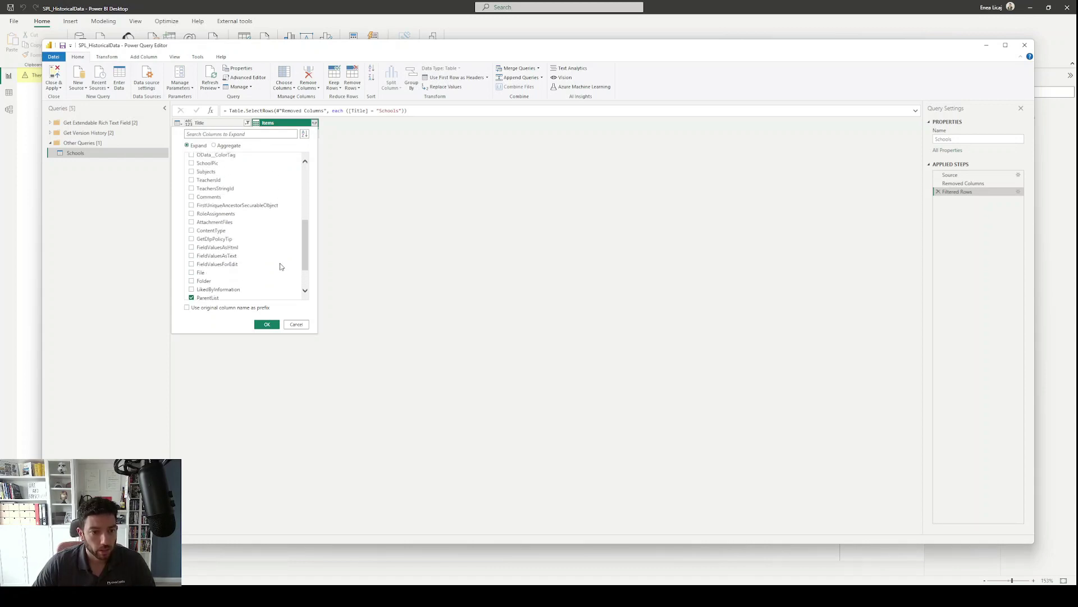
left_click(191, 220)
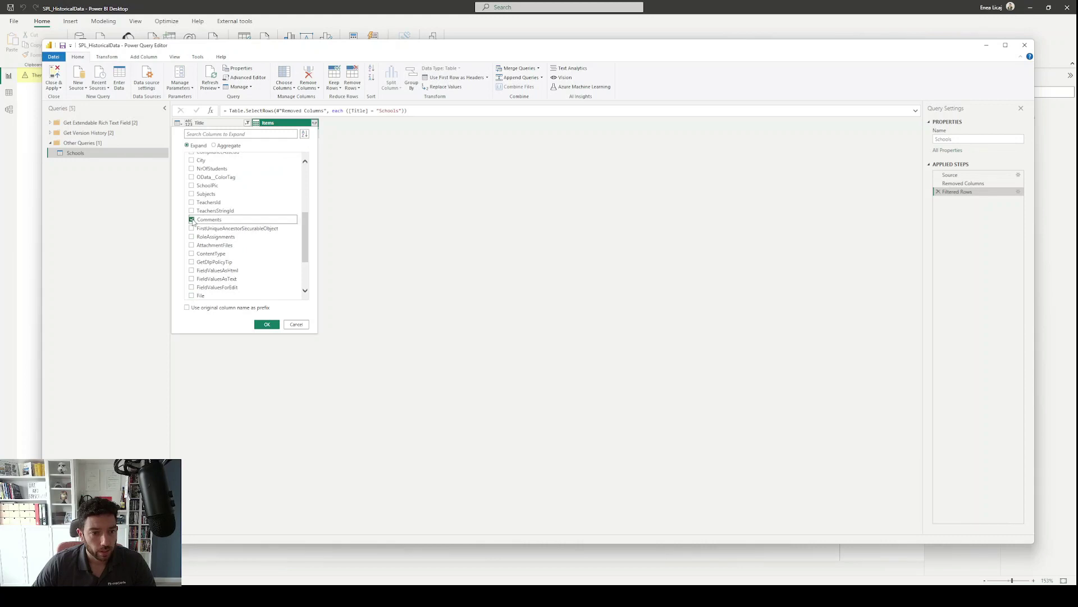
scroll(284, 189, "up", 2)
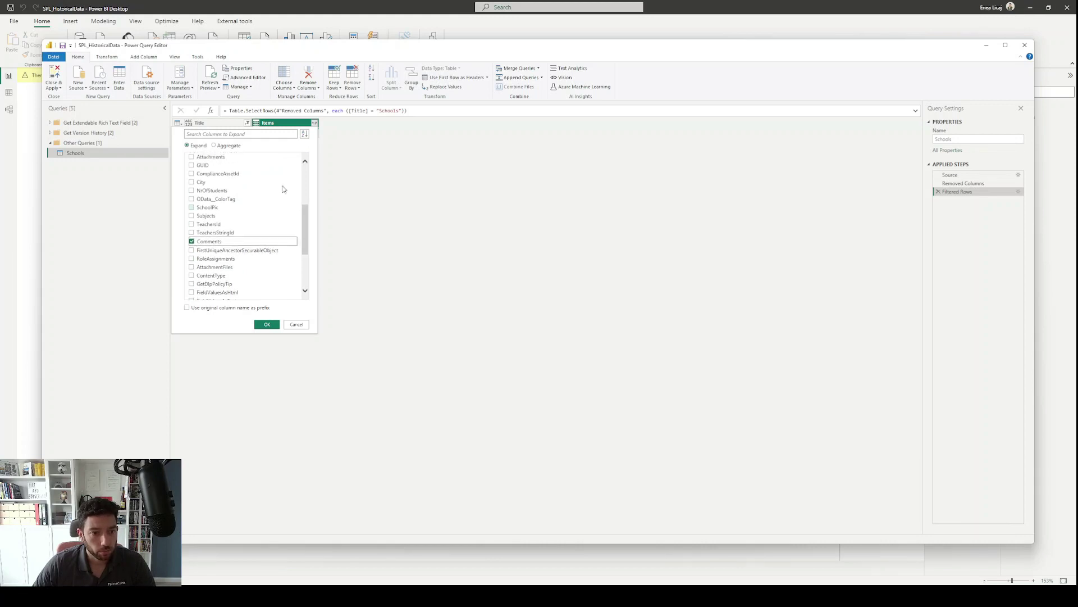
key("Return")
- Widen the Comments column and examine the HTML content of the first row's comment
left_click_drag(468, 126, 579, 202)
left_click_drag(579, 126, 668, 127)
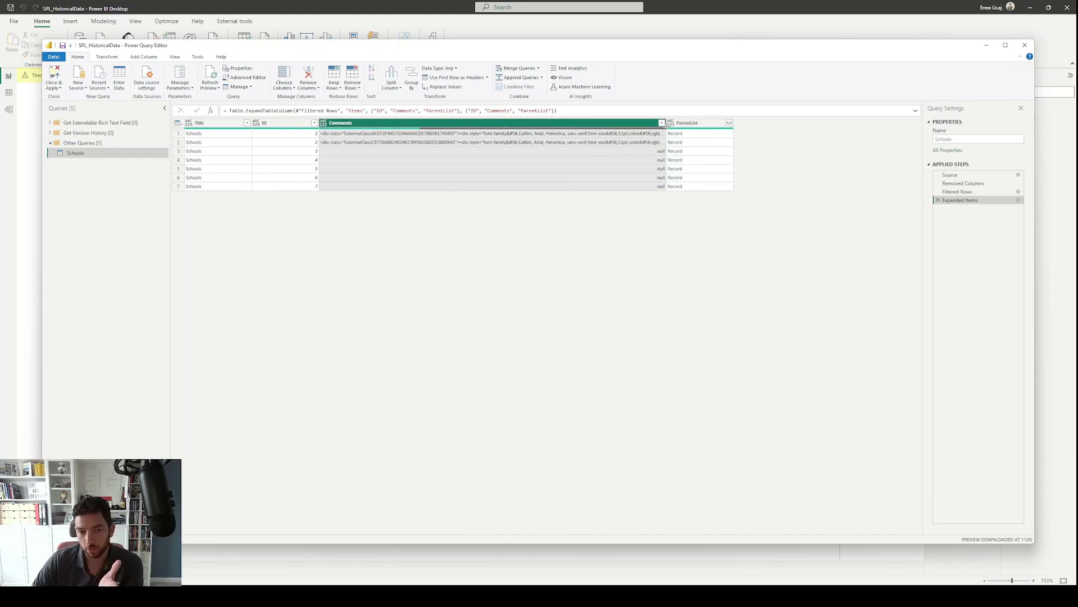
left_click(412, 136)
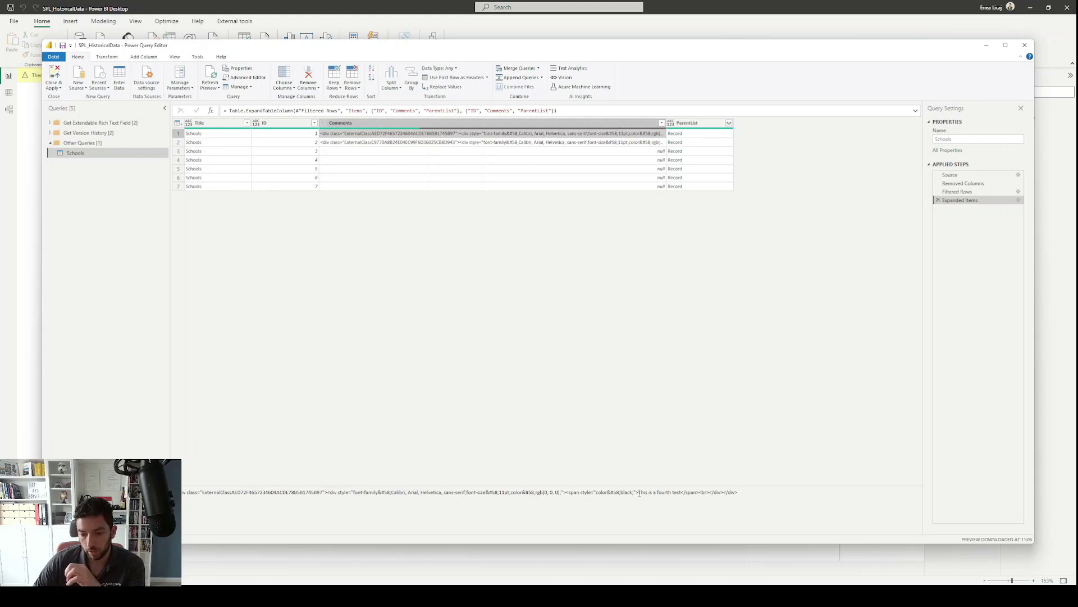
left_click_drag(639, 492, 677, 497)
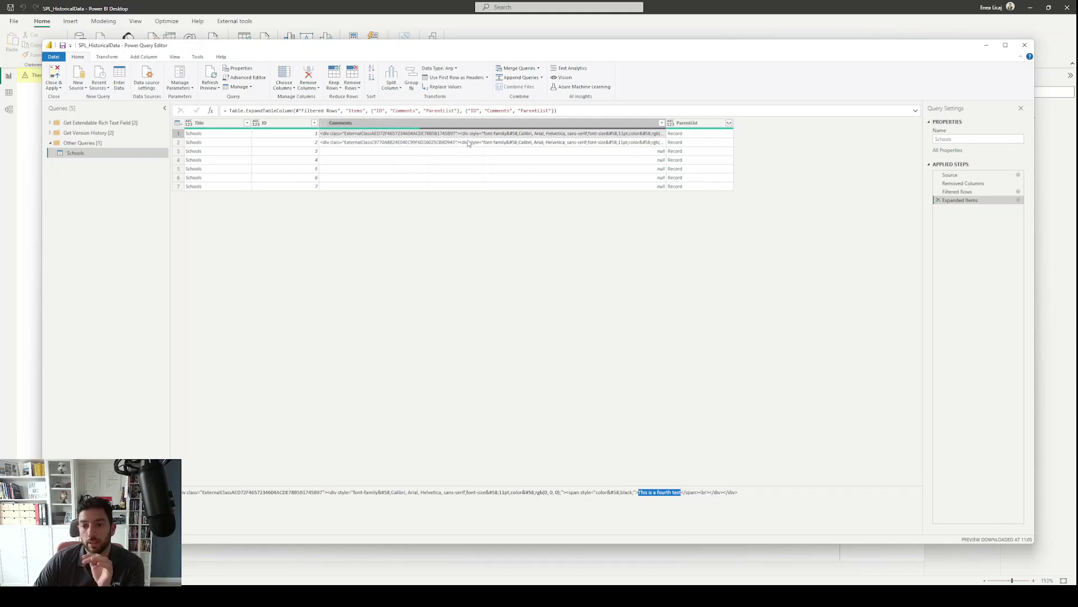
double_click(666, 123)
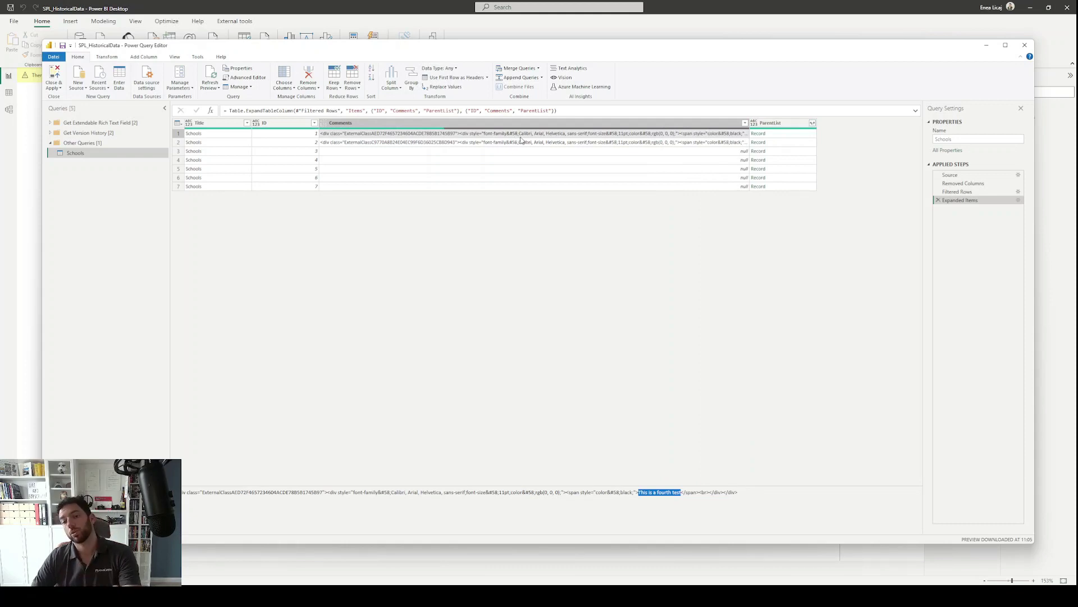
left_click(535, 124)
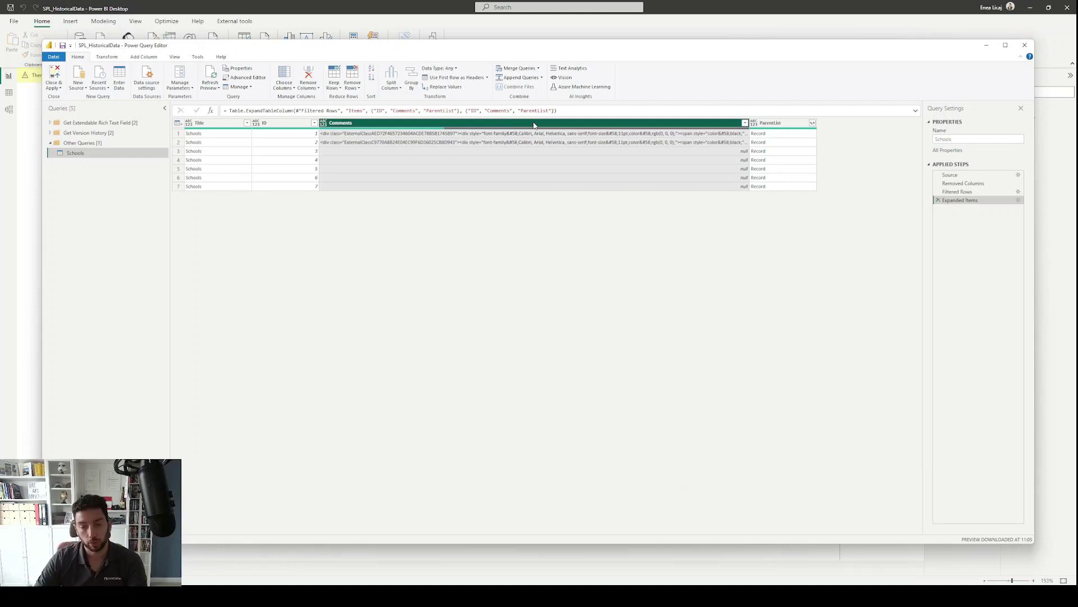
key("Delete")
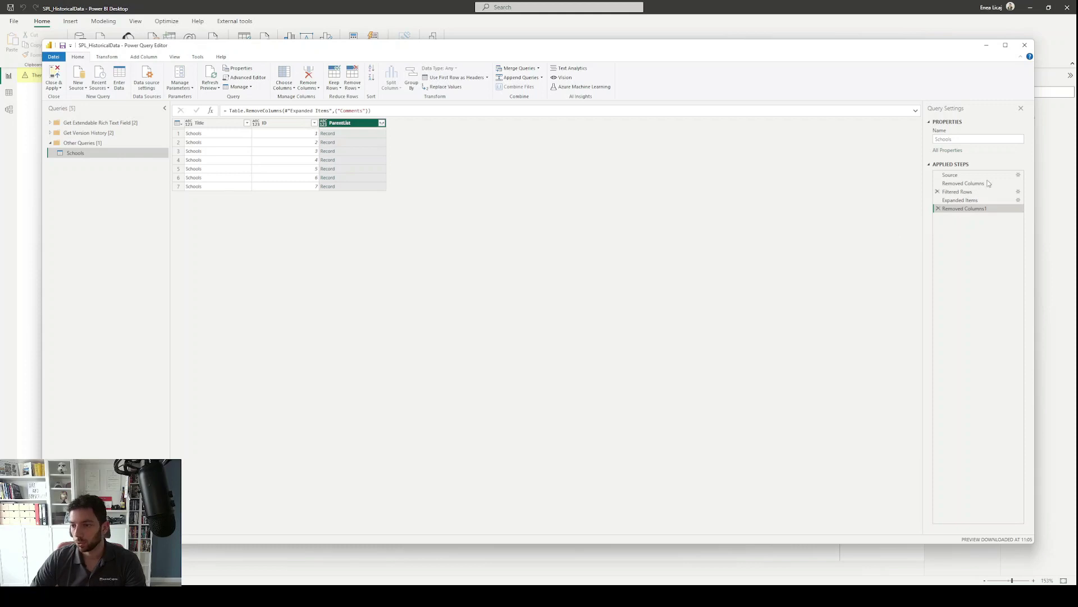
left_click(938, 208)
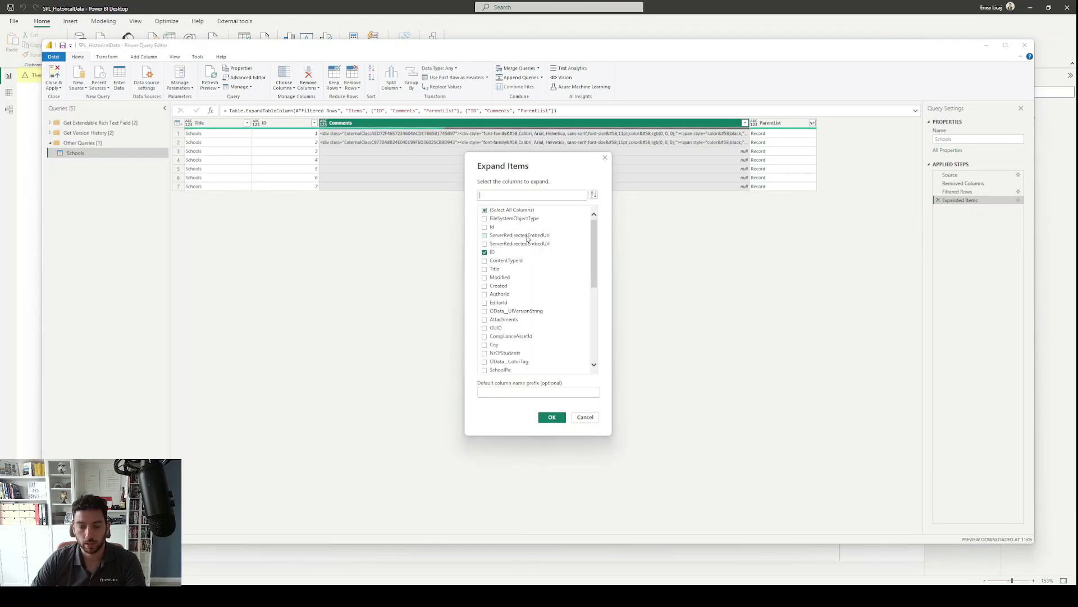
- Exclude Comments from the columns expanded in the Expanded Items step, keeping ID and ParentList
scroll(503, 262, "down", 3)
scroll(503, 262, "down", 3)
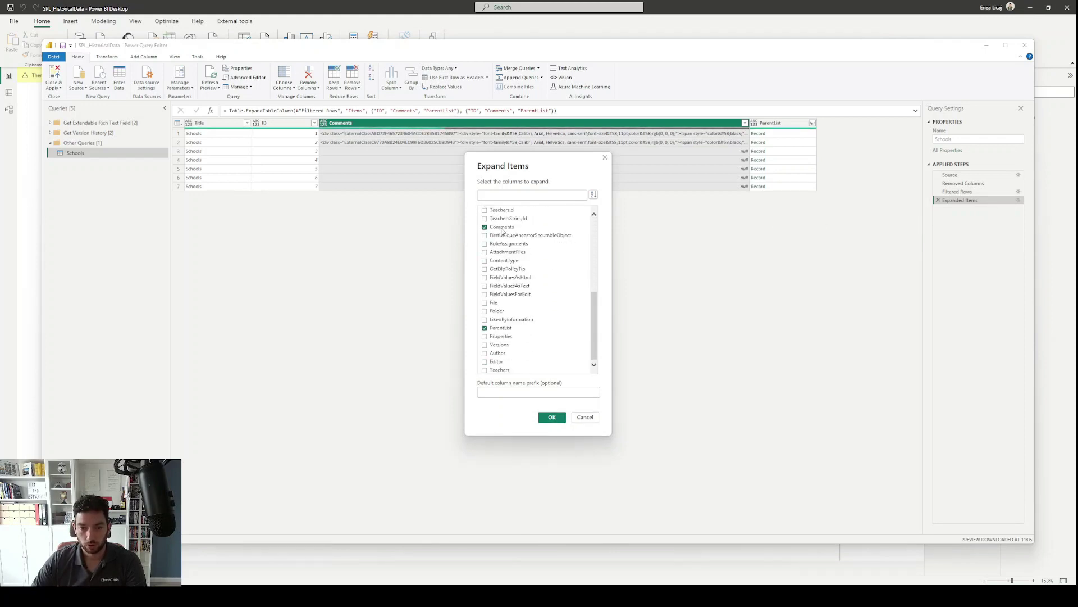
left_click(502, 228)
left_click(553, 417)
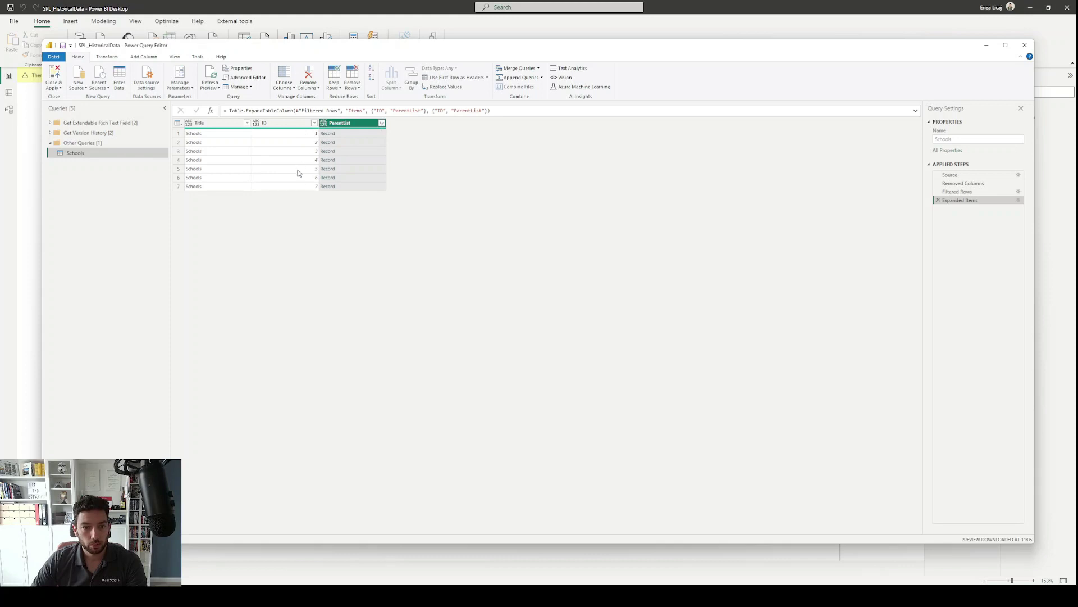
- Rename the Title column to SharePointListName and the ID column to ItemID
left_click(200, 123)
type("SharePointList")
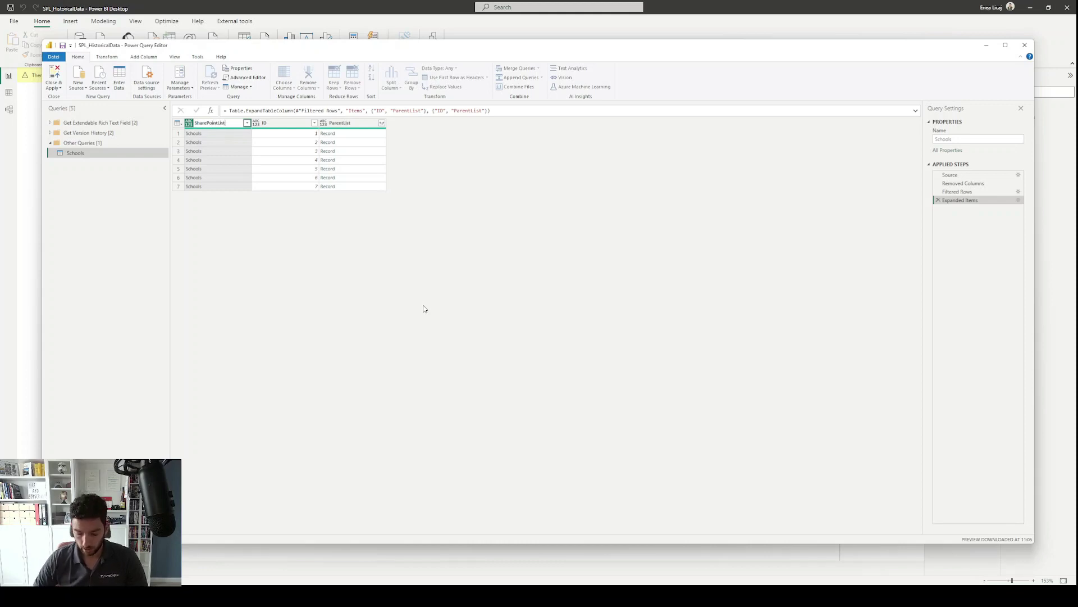
type("Name")
key("Tab")
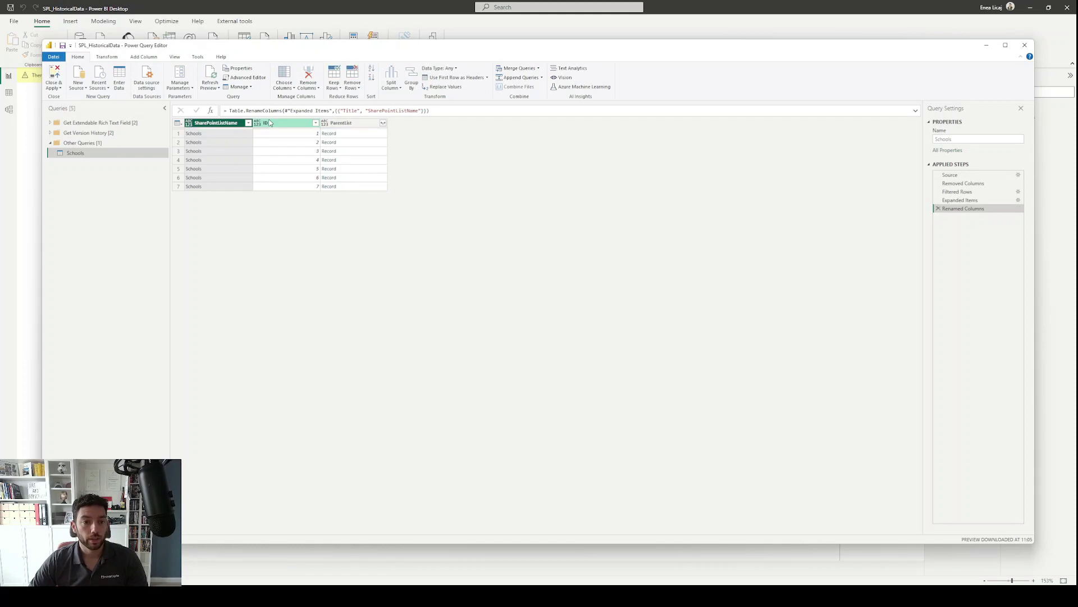
type("Item")
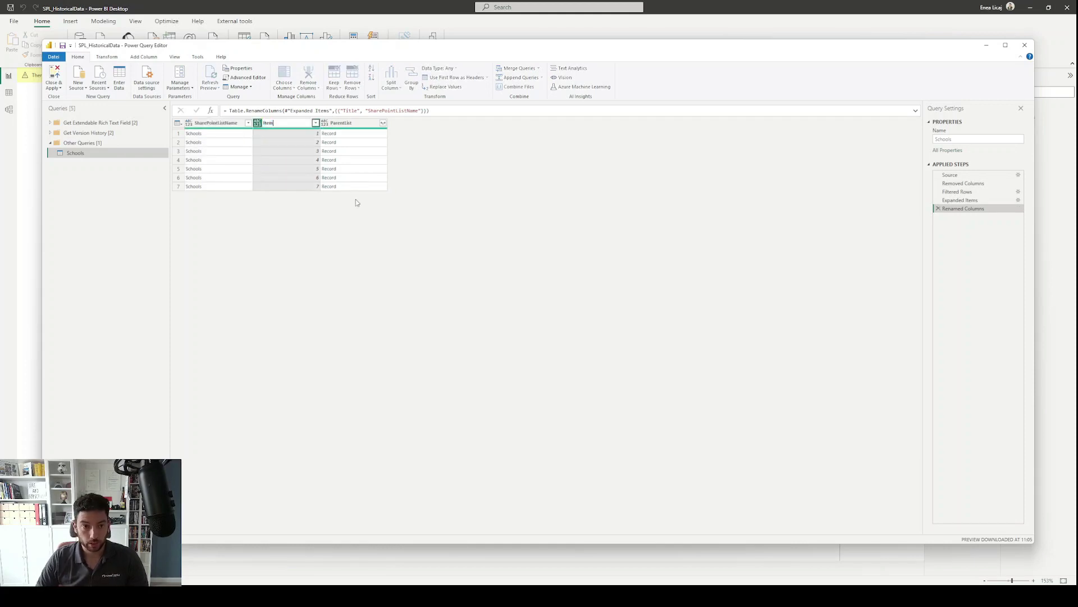
type("ID")
key("Return")
- Expand the ParentList column to ParentWebUrl only and set that column's data type to Text
left_click(383, 122)
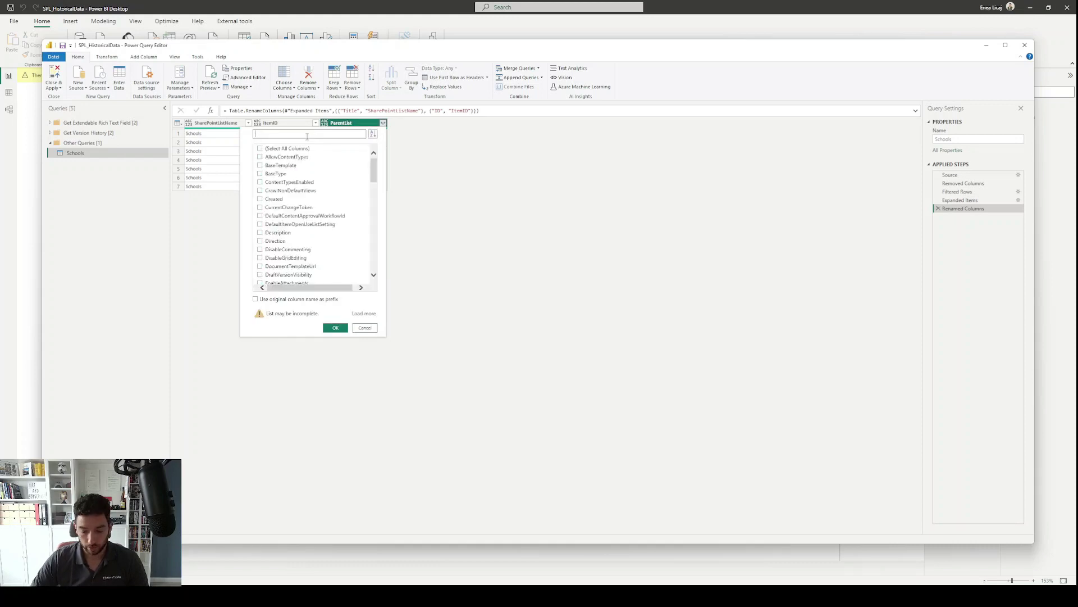
type("url")
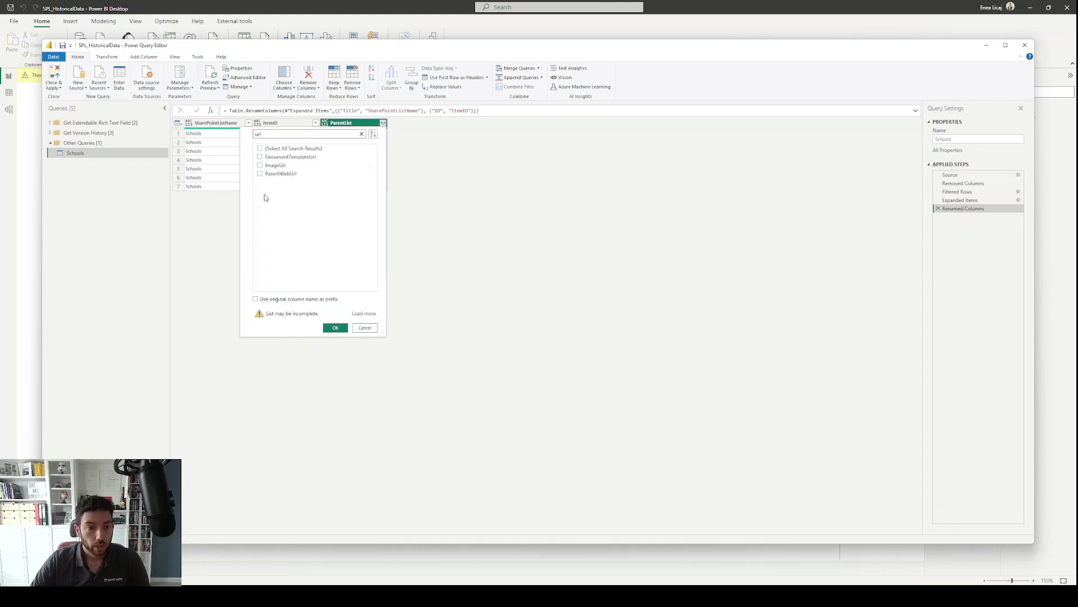
left_click(336, 328)
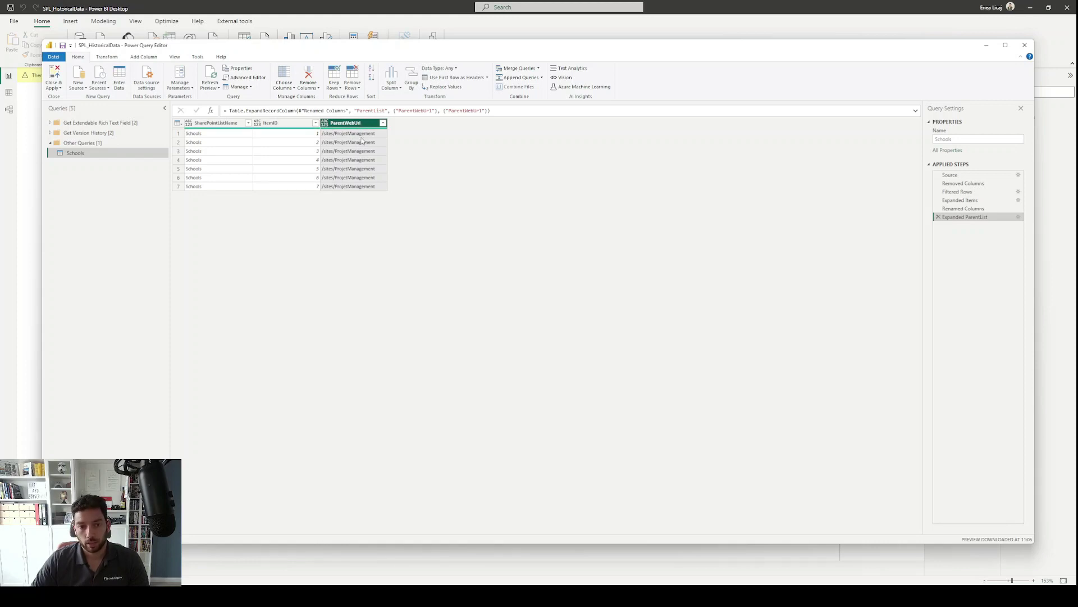
left_click(325, 123)
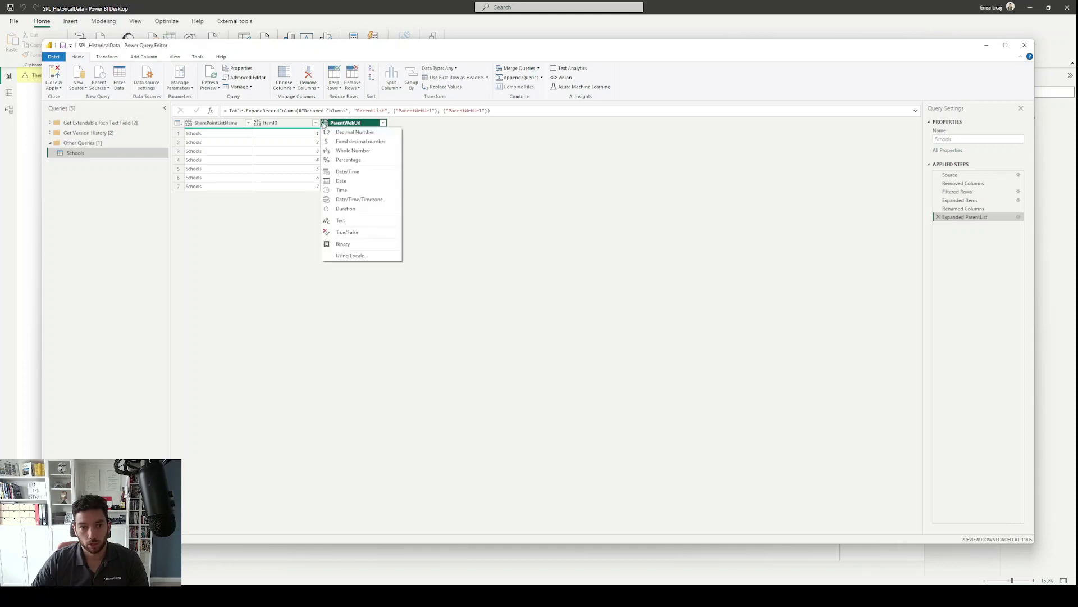
left_click(341, 220)
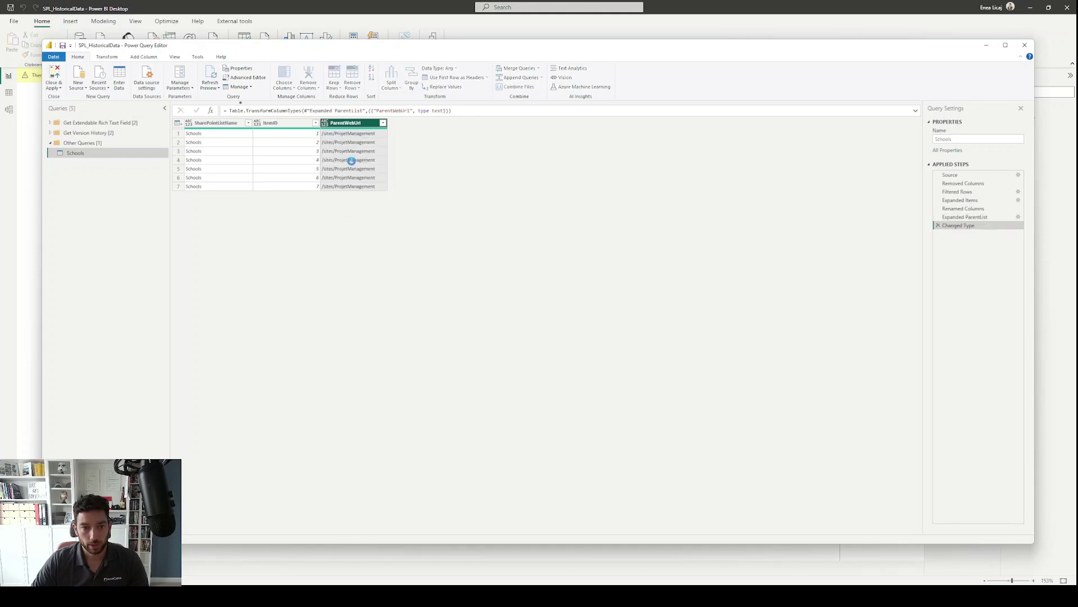
- Split the ParentWebUrl column by the custom delimiter / at the right-most delimiter
right_click(362, 124)
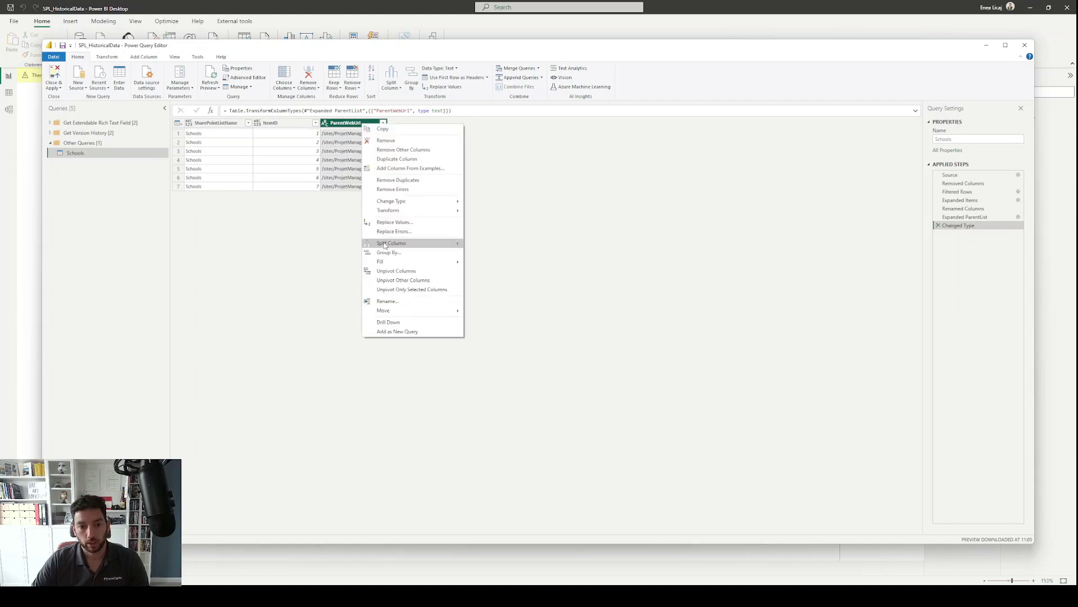
mouse_move(395, 245)
left_click(510, 246)
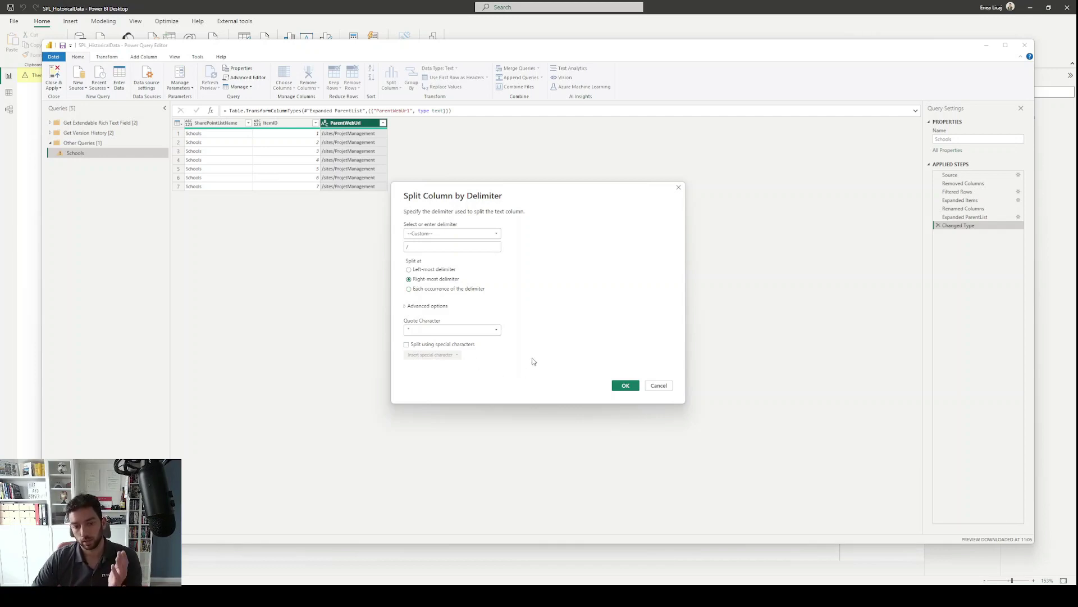
left_click(624, 386)
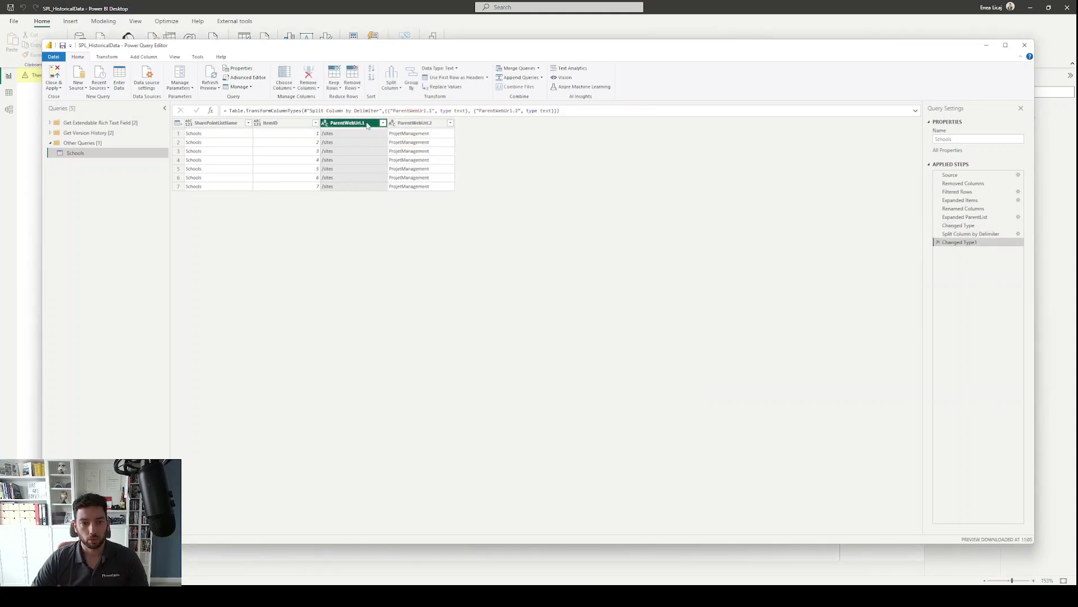
- Remove the ParentWebUrl.1 column and rename ParentWebUrl.2 to SharePointSiteName
key("Delete")
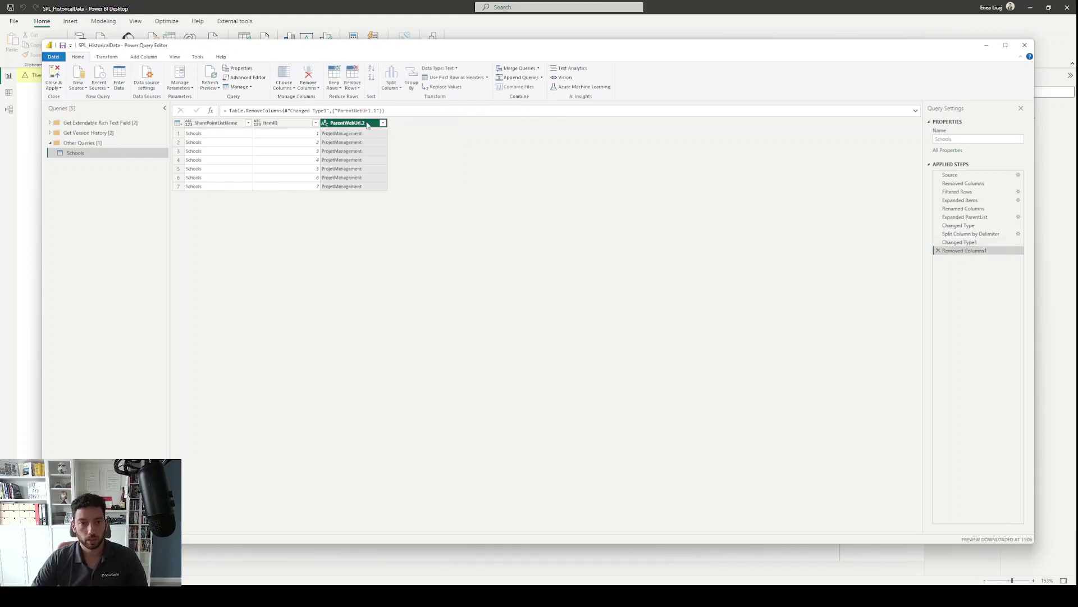
double_click(368, 125)
type("S")
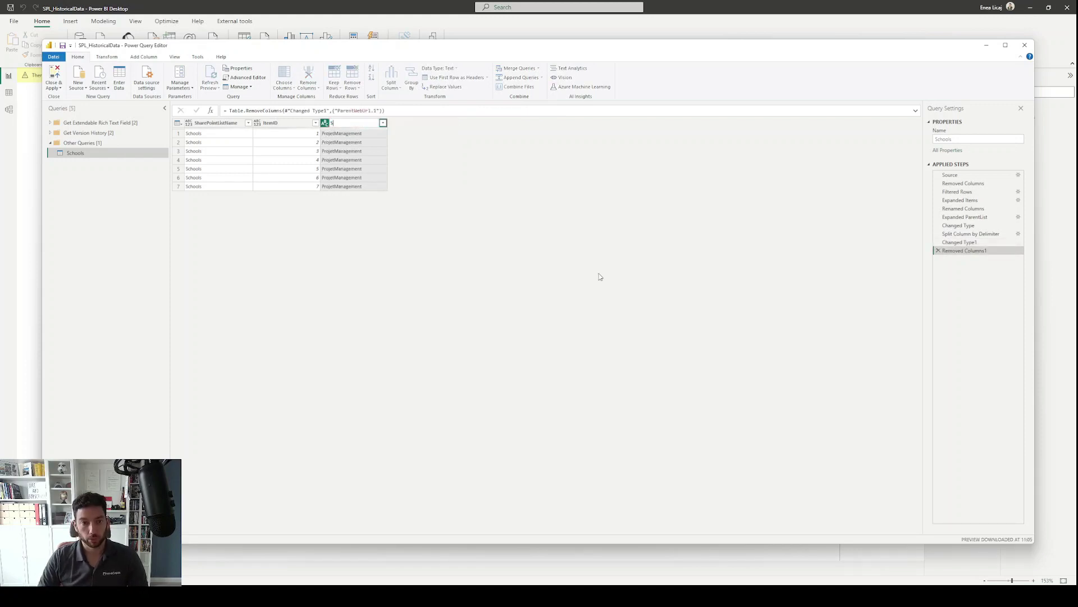
type("harePointSiteName")
key("Return")
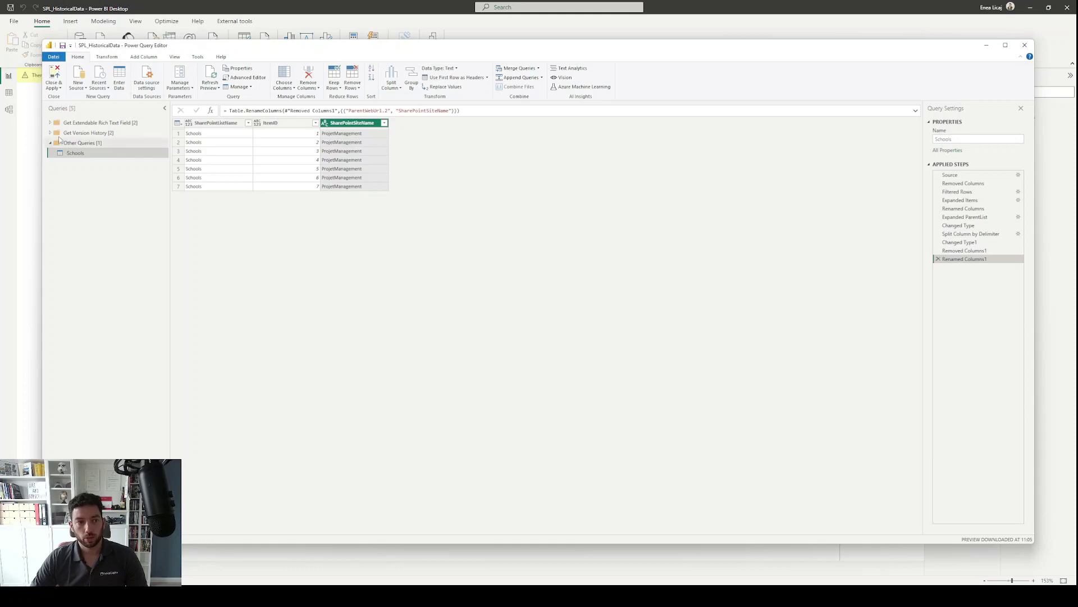
- Expand the Get Version History group and open the Custom Query - Version History (2) function
left_click_drag(54, 134, 52, 134)
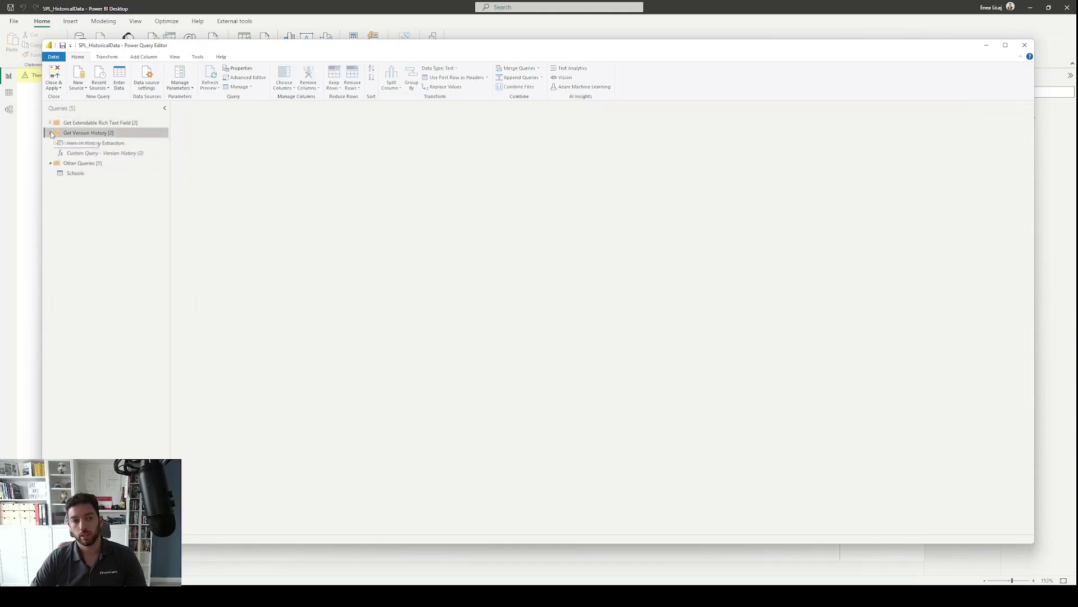
left_click(103, 153)
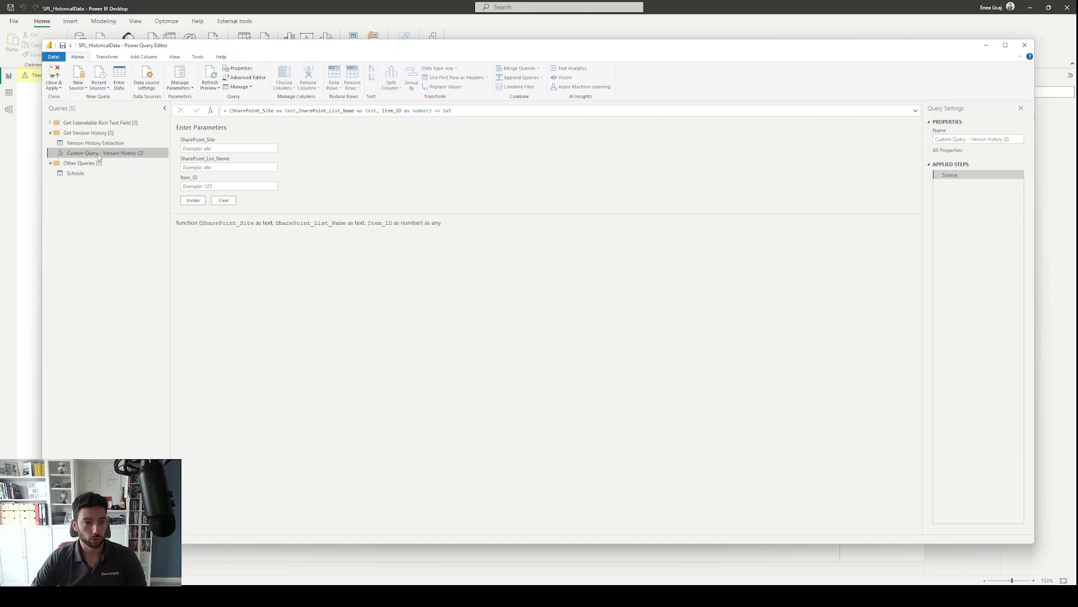
- Copy the entire M code of the Custom Query - Version History (2) function without changing it
left_click(246, 77)
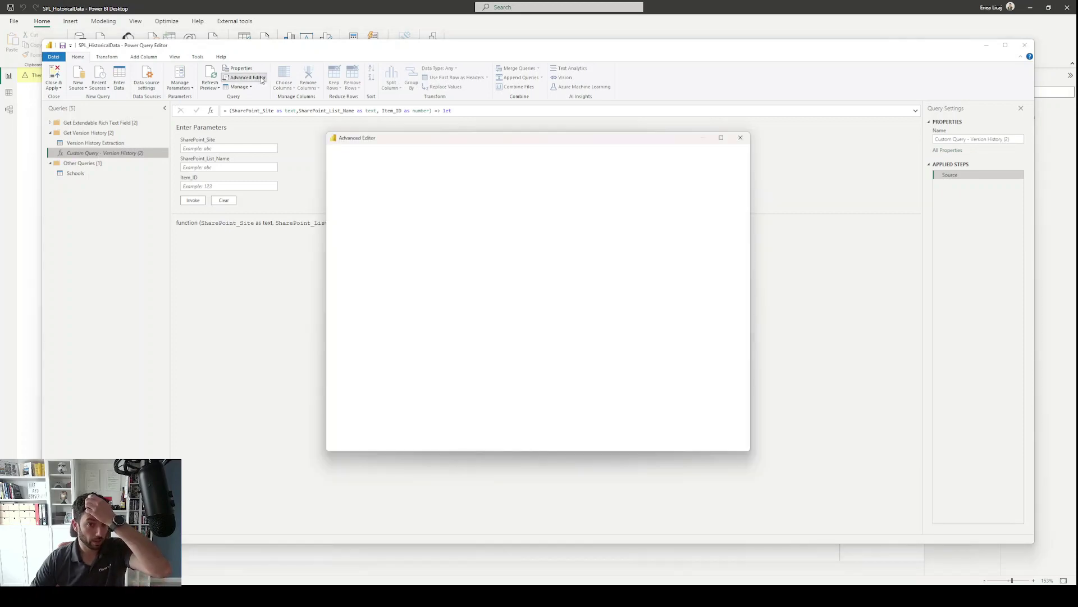
left_click_drag(429, 284, 347, 181)
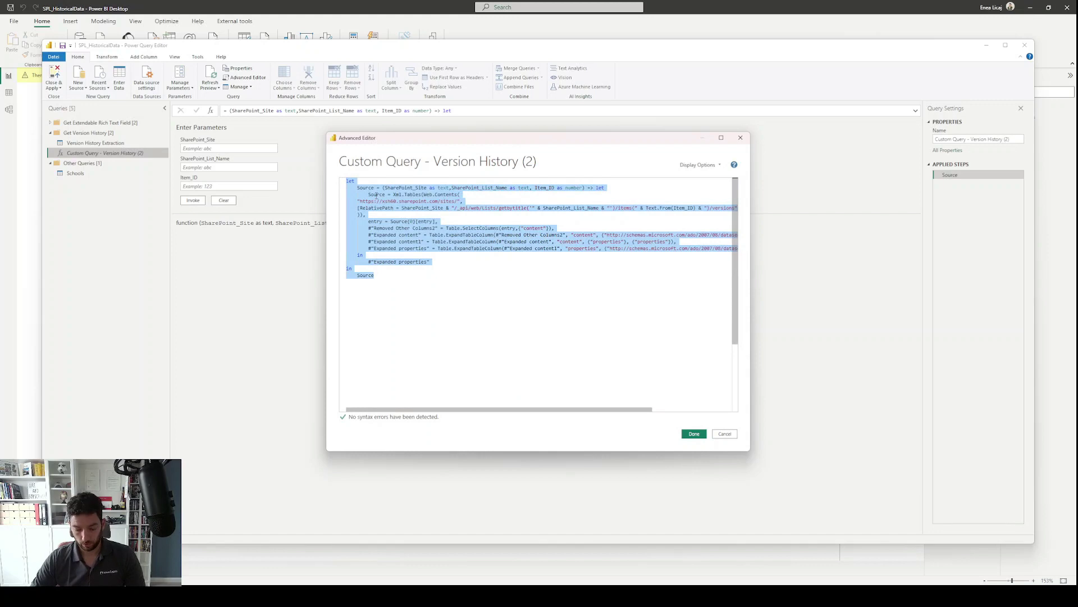
left_click(725, 433)
- Create a new blank query and place it in the Other Queries group
left_click(80, 163)
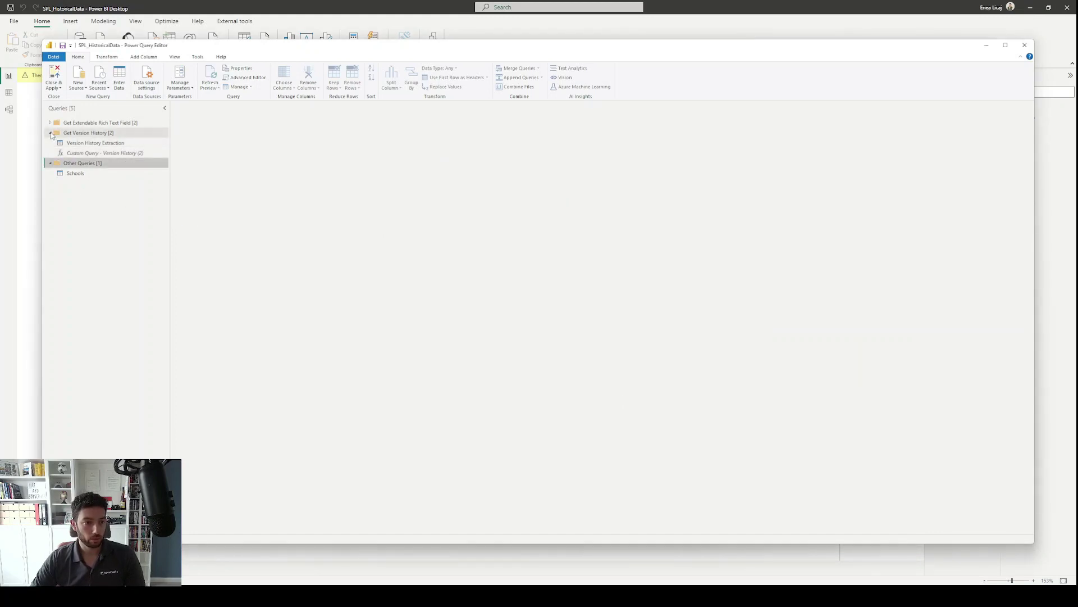
left_click(50, 133)
right_click(73, 165)
mouse_move(109, 182)
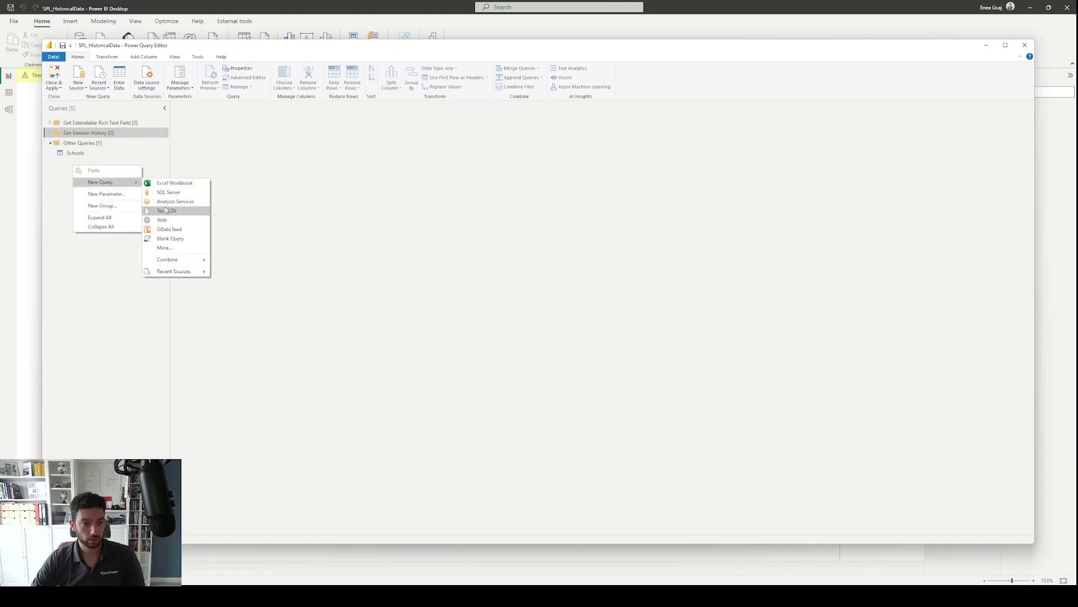
left_click(170, 239)
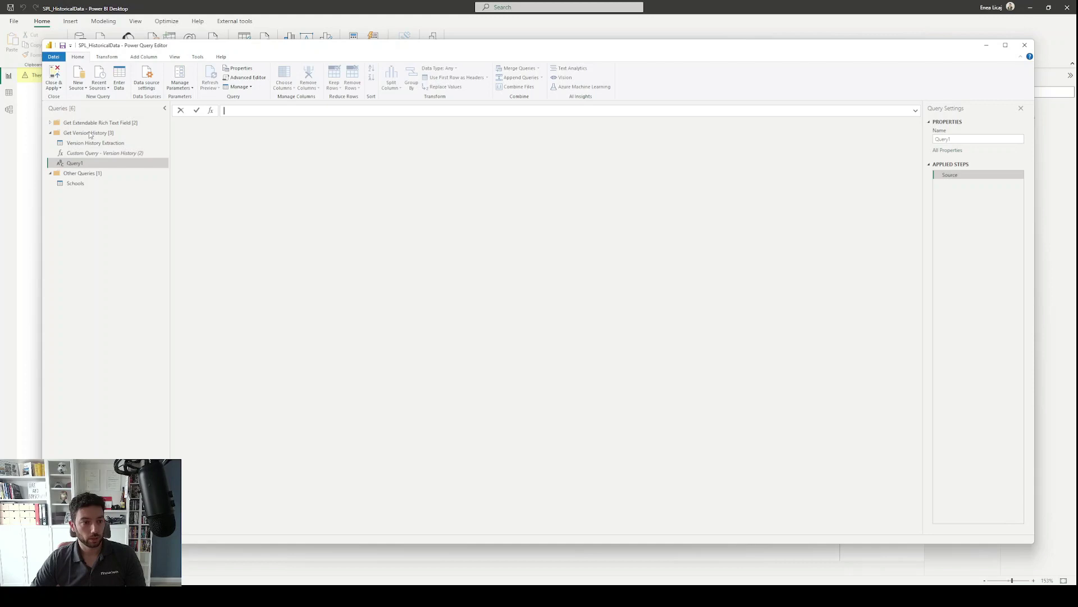
left_click_drag(80, 164, 84, 174)
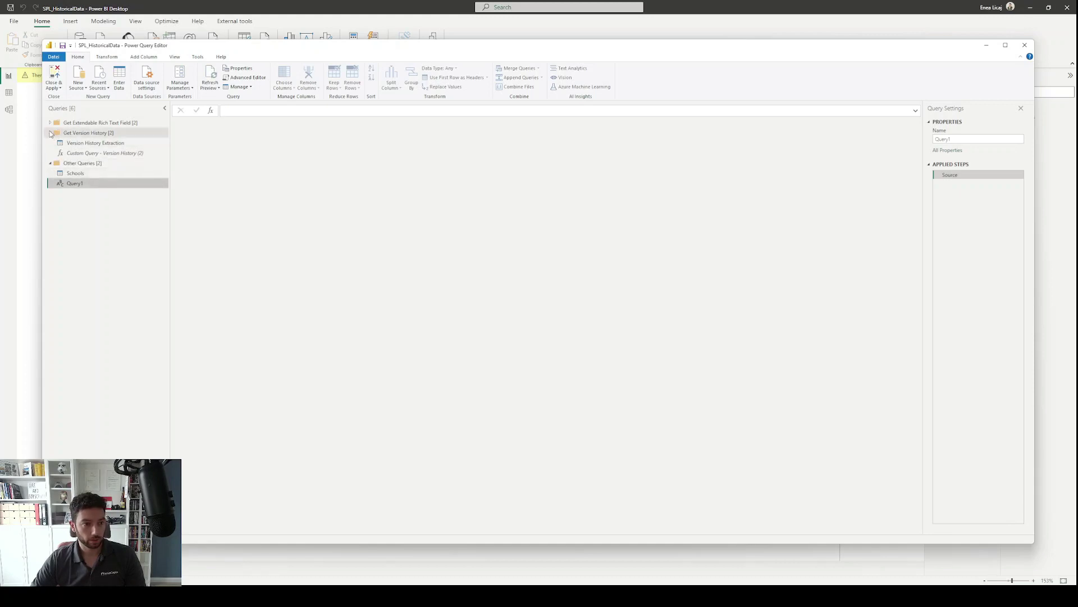
- Rename the Schools query to SchoolsListWithComments
double_click(86, 153)
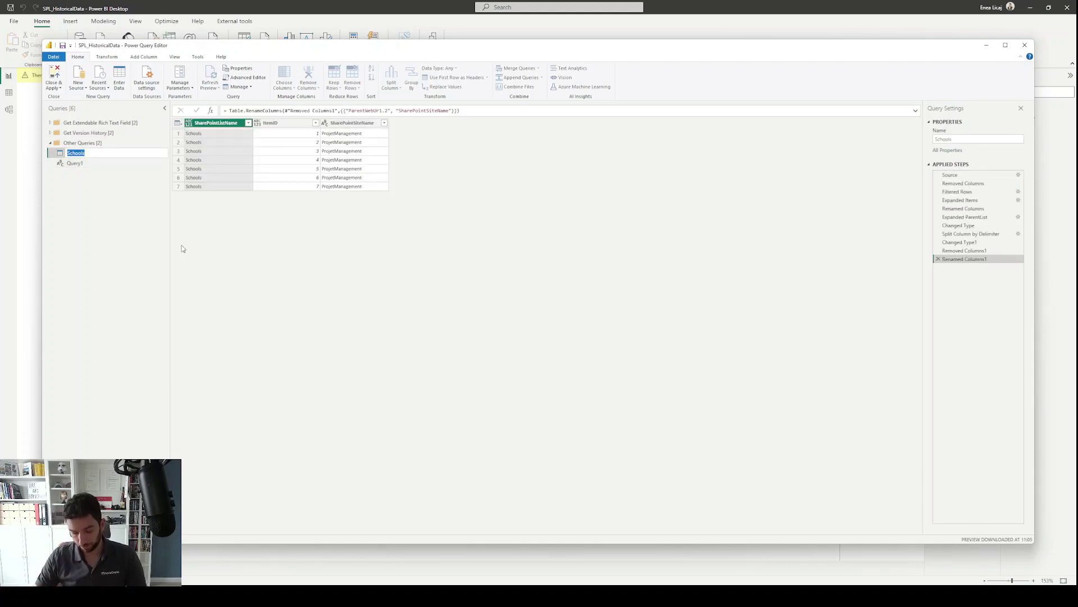
key("End")
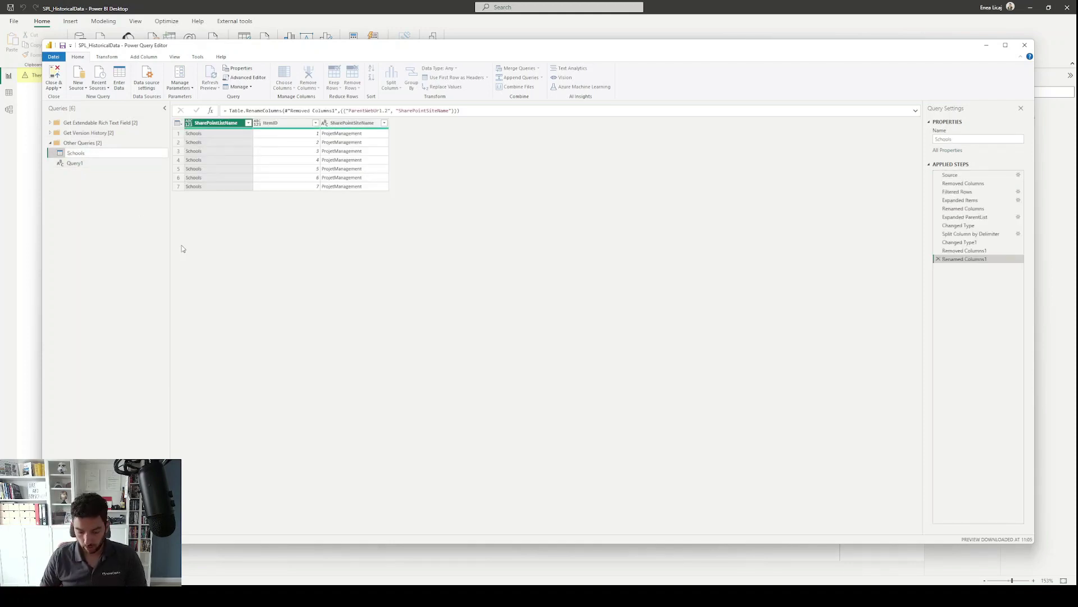
type("ListWith")
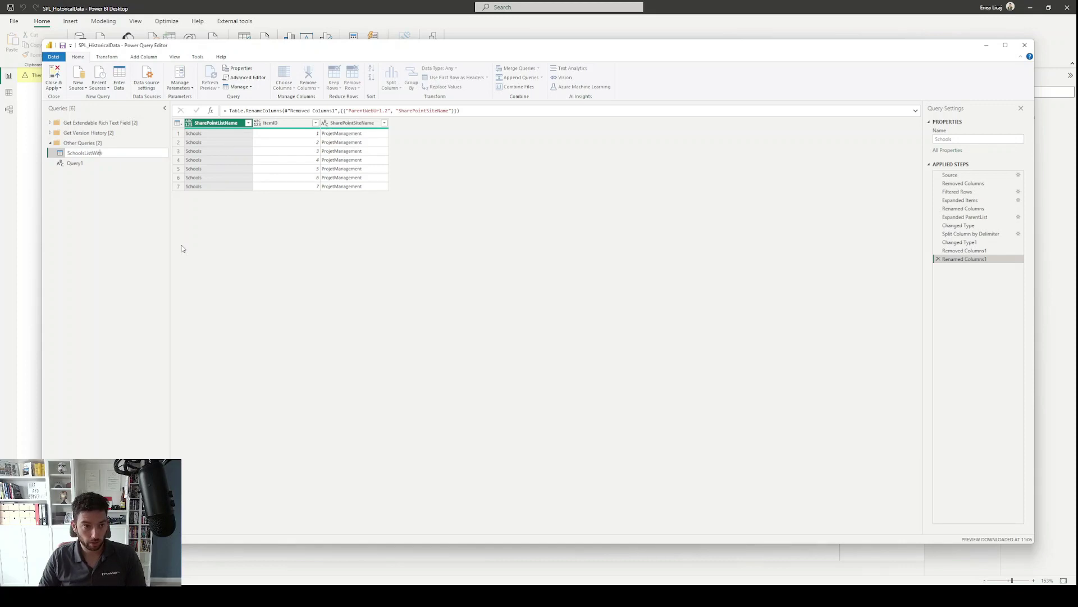
type("Comments")
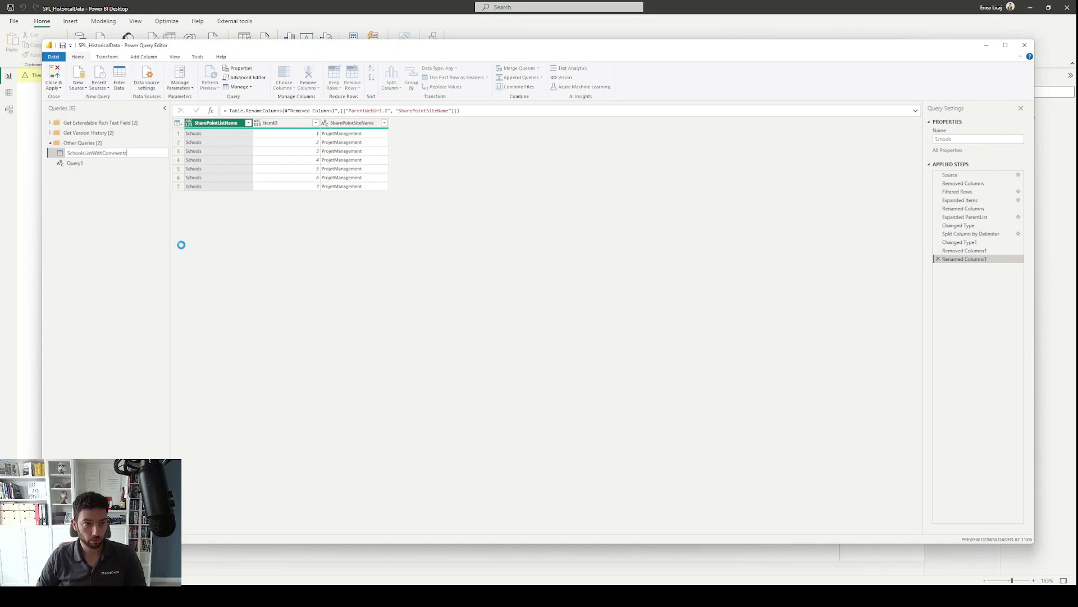
key("Return")
- Rename the blank query Query1 to ExtractCommentsQuery
double_click(99, 167)
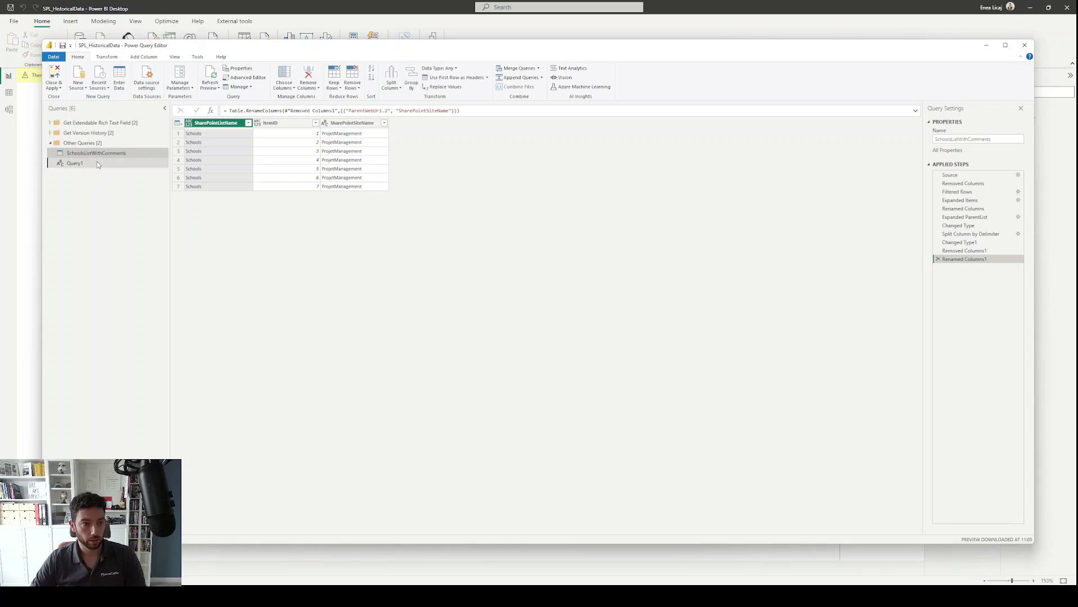
type("ExtractCommentsQuery")
key("Return")
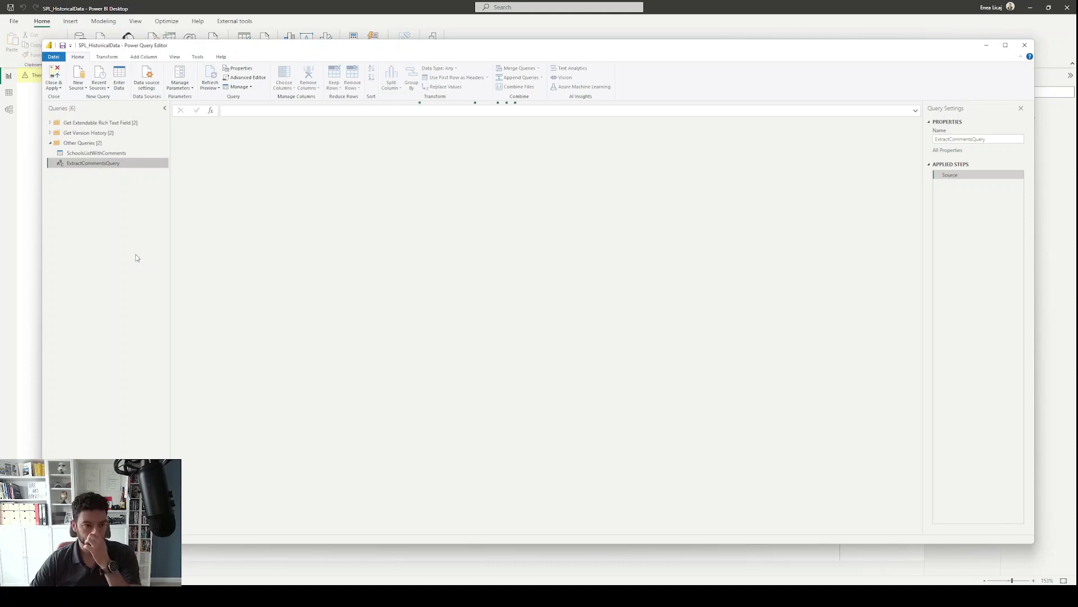
- Replace the code of ExtractCommentsQuery with the copied version history function taking SharePoint_Site, SharePoint_List_Name and Item_ID
left_click(124, 153)
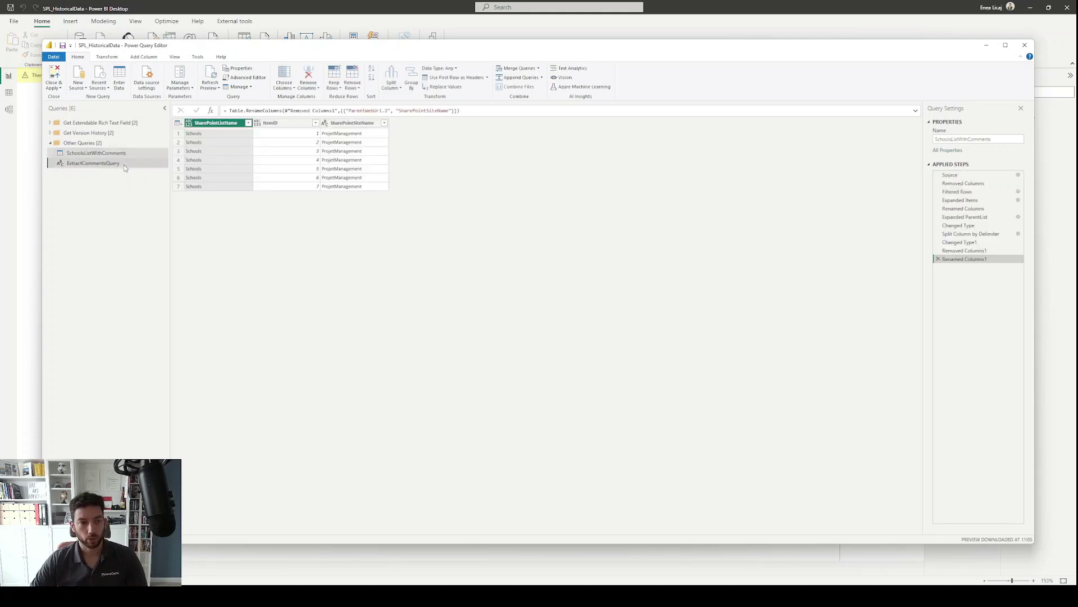
left_click(124, 164)
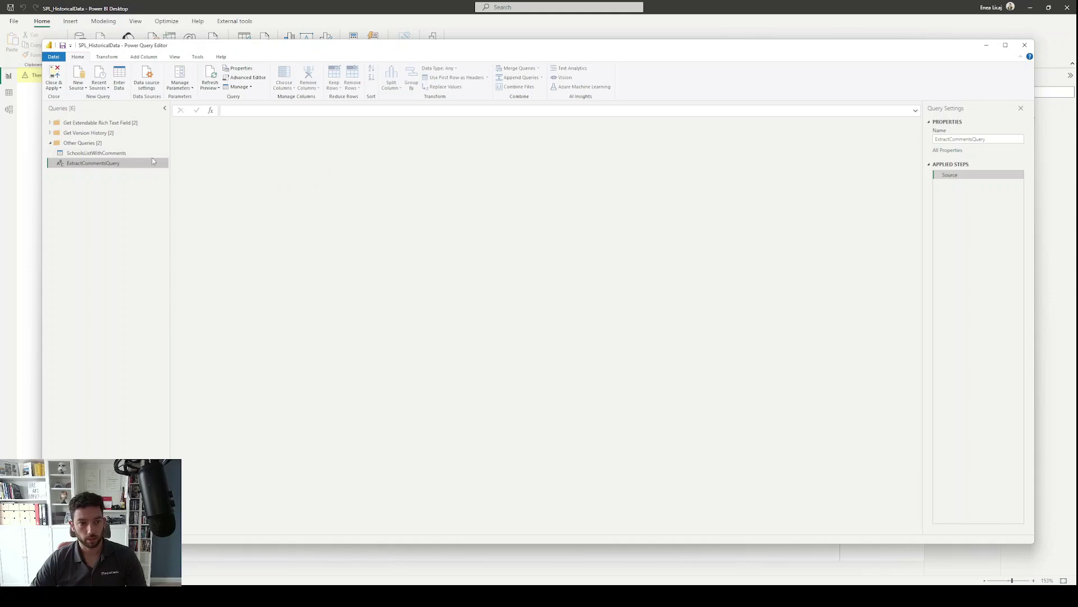
left_click(245, 77)
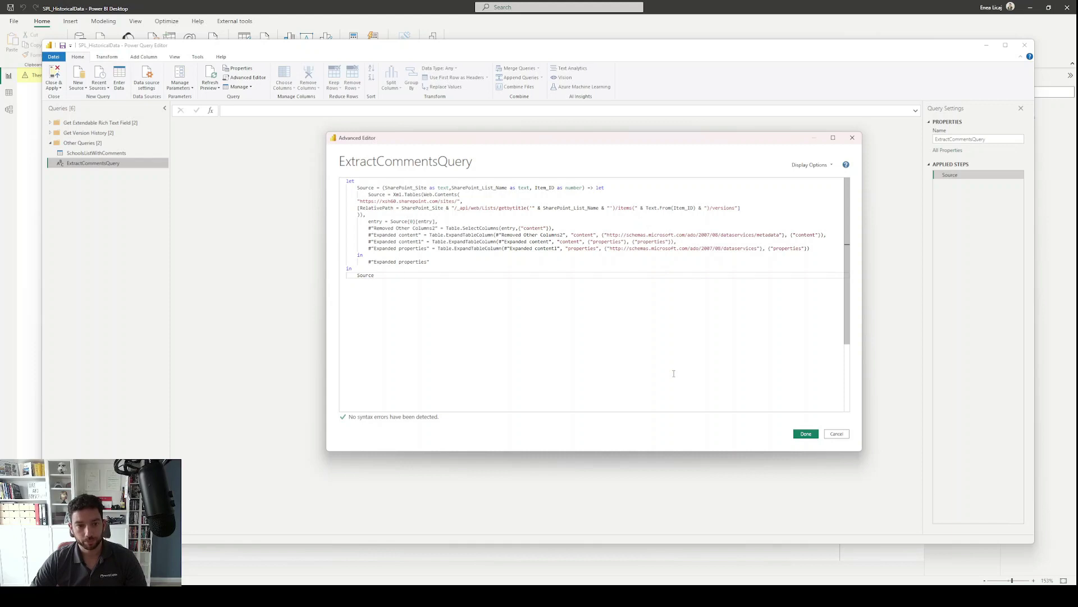
left_click(807, 433)
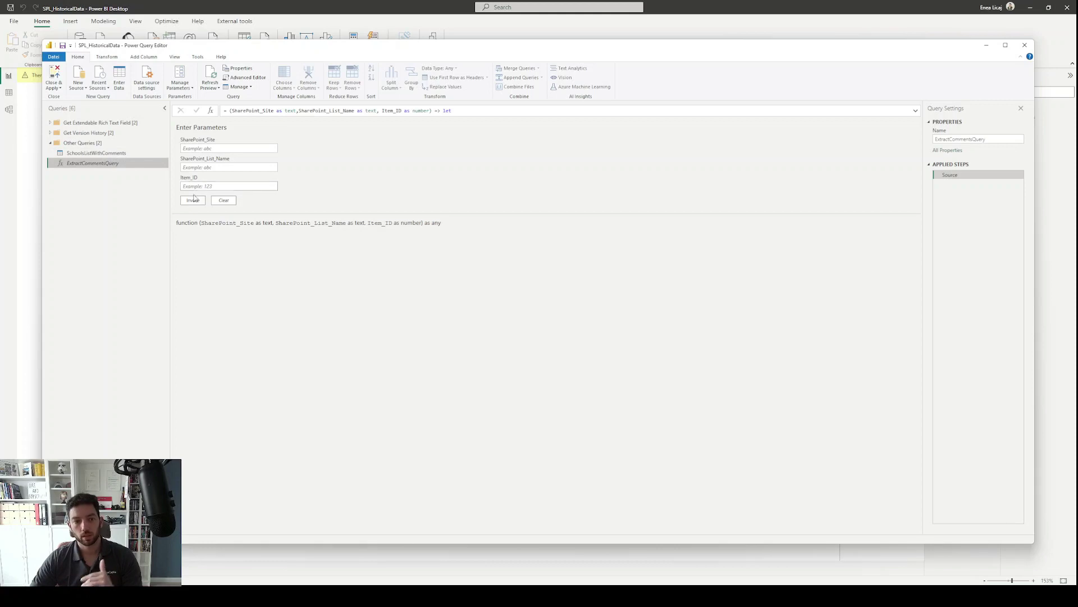
- Make SharePointSiteName the first column of the SchoolsListWithComments query, ahead of SharePointListName
left_click(102, 153)
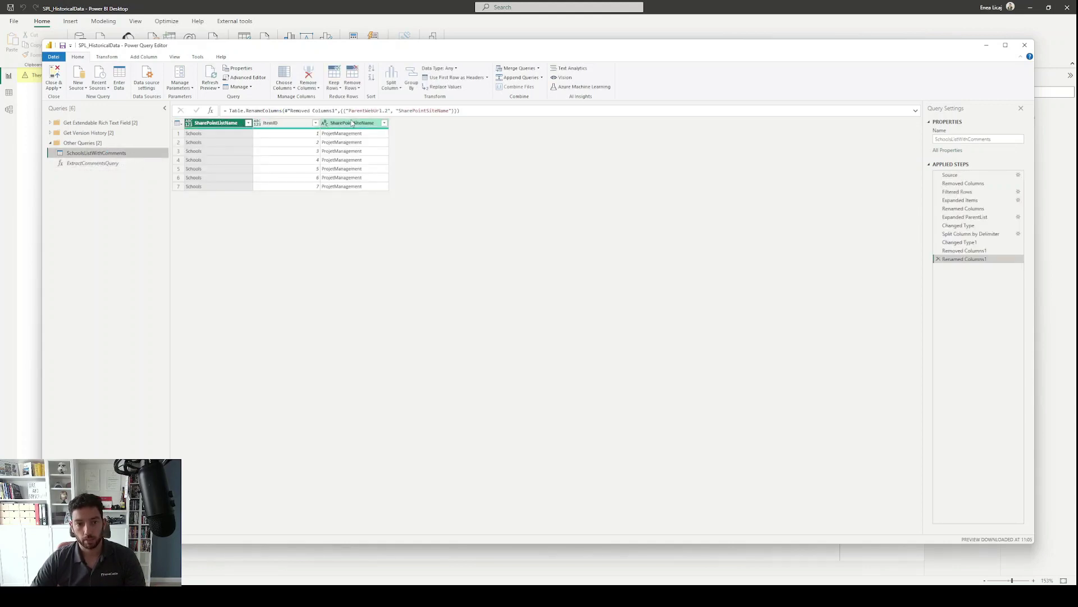
left_click_drag(351, 123, 224, 132)
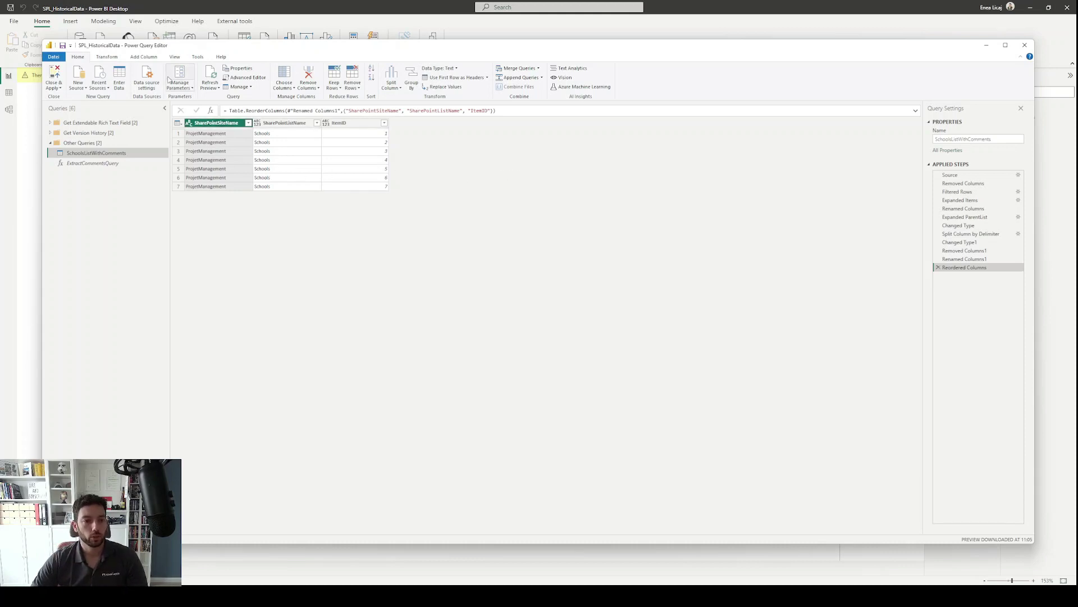
- Set up an invoked custom function column named GetComments that uses the ExtractCommentsQuery function
left_click(144, 58)
left_click(111, 75)
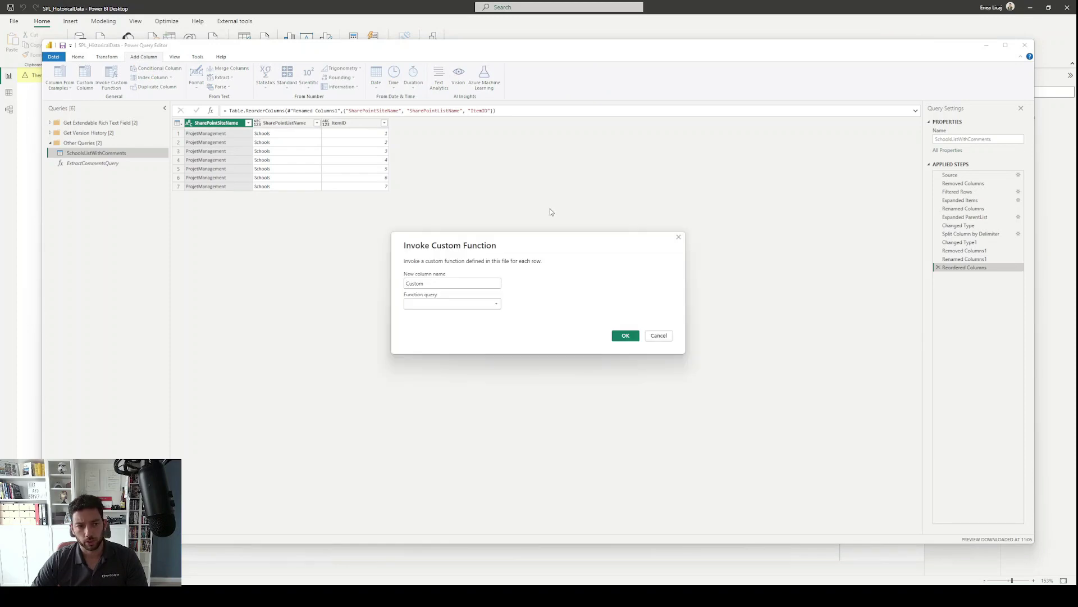
double_click(484, 278)
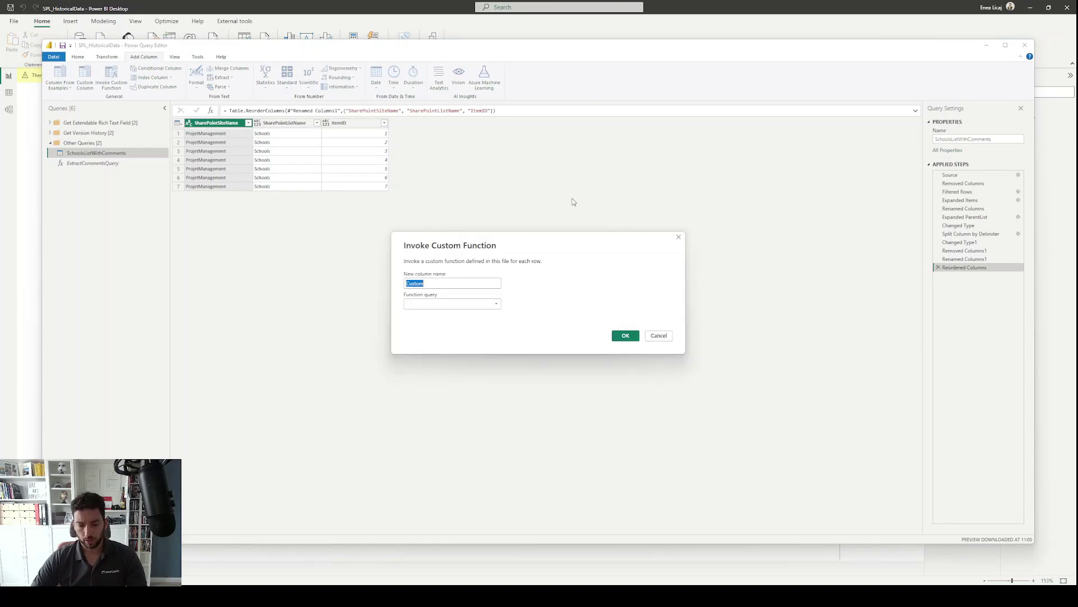
type("Get")
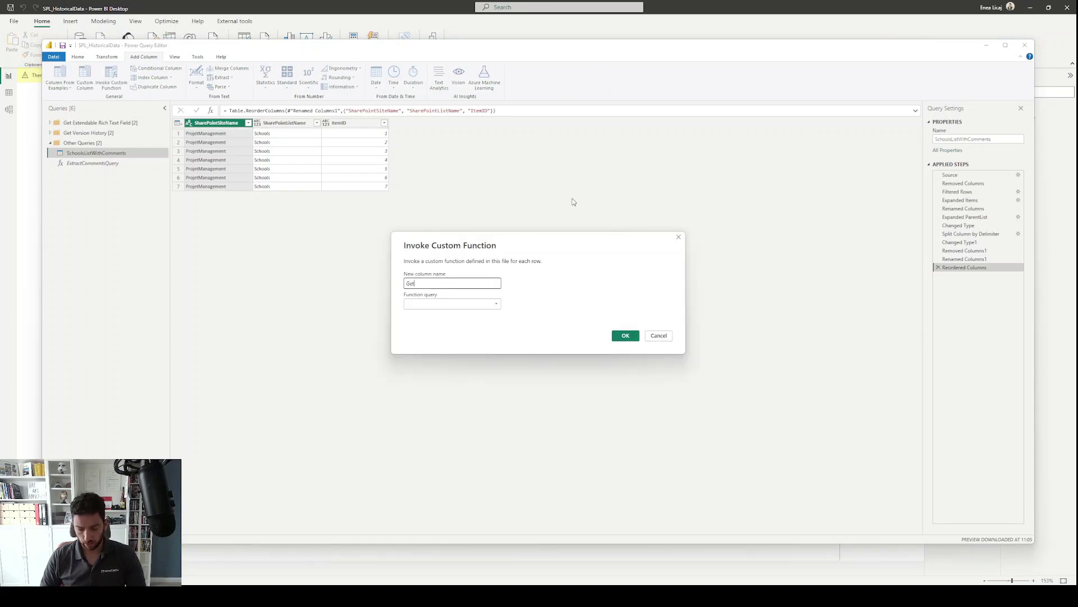
type("Commets")
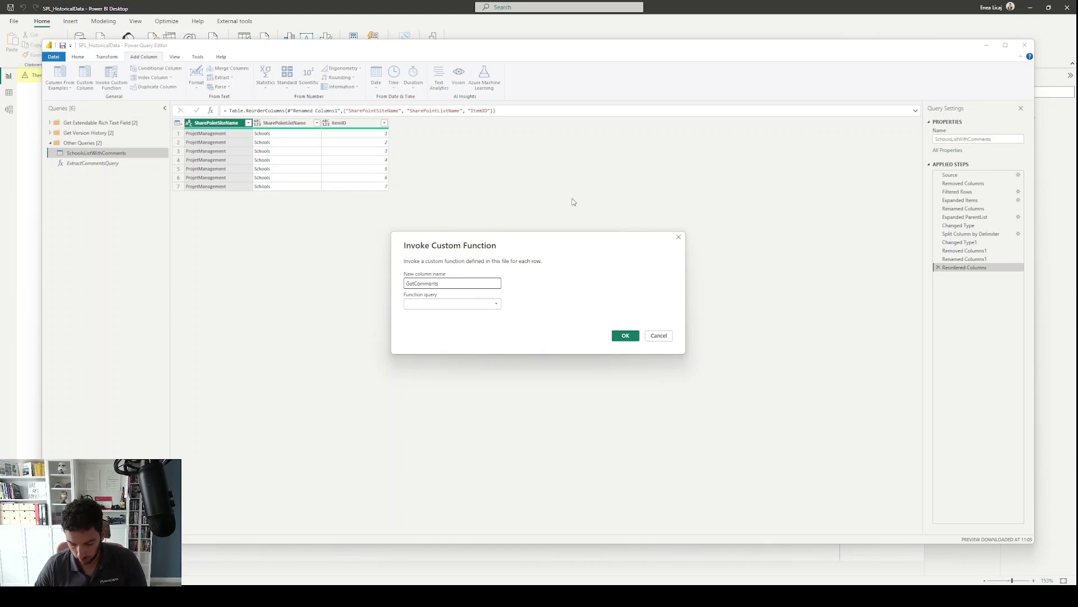
left_click(496, 304)
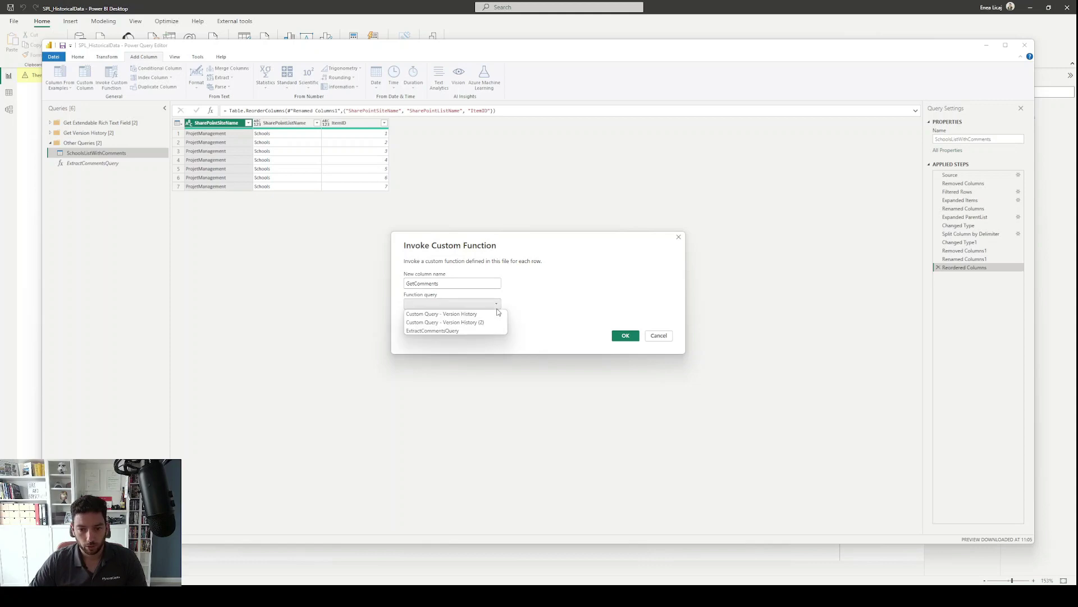
left_click(450, 332)
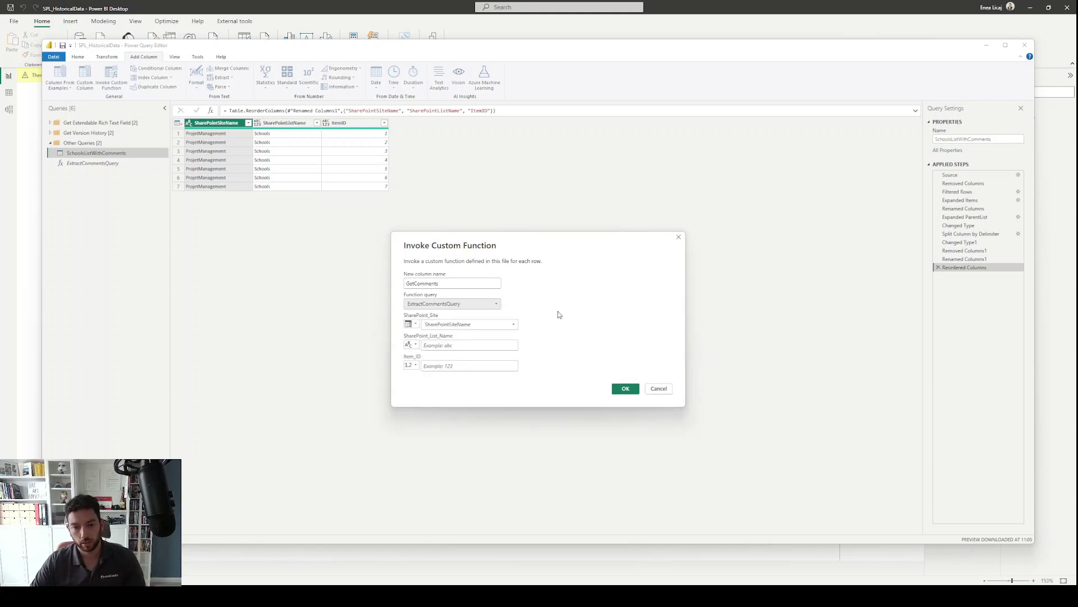
- Supply the function's parameters from the SharePointSiteName, SharePointListName and ItemID columns, and add the GetComments column
left_click(415, 324)
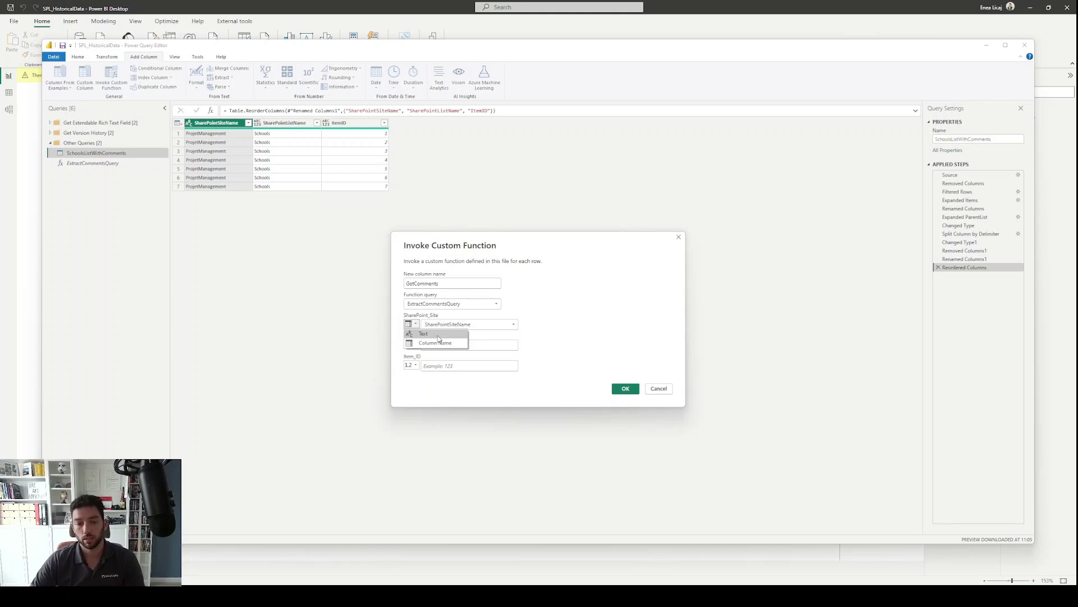
left_click(445, 343)
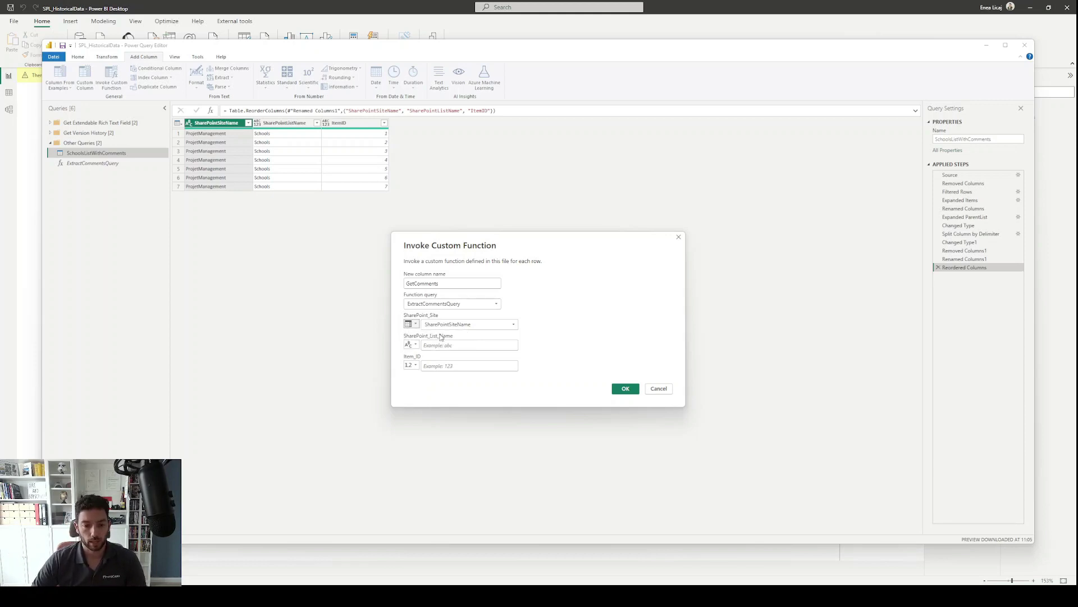
left_click(416, 344)
left_click(427, 363)
left_click(417, 366)
left_click(427, 383)
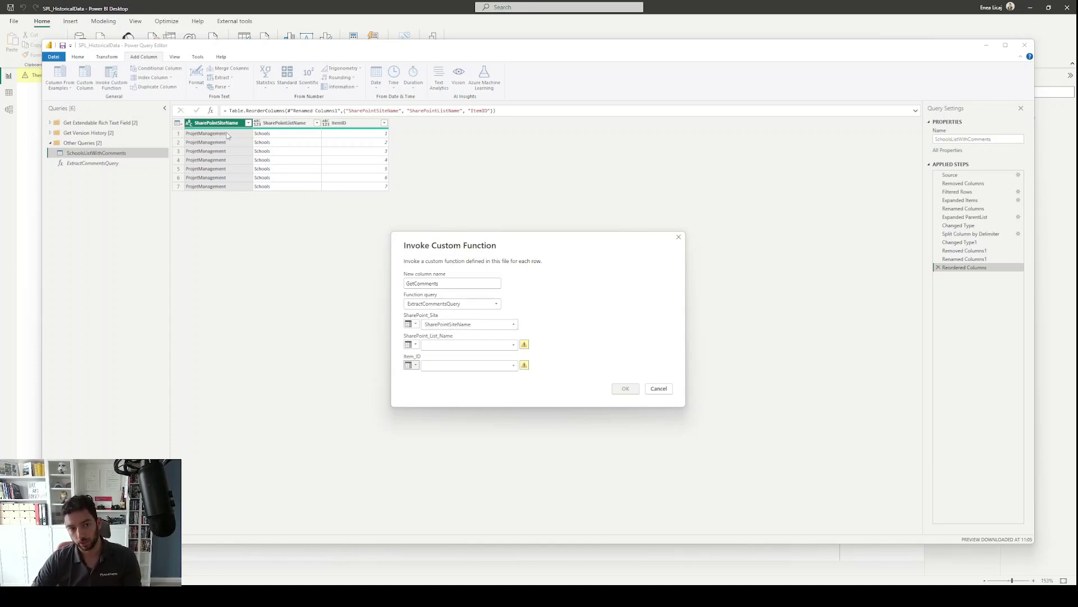
left_click(508, 345)
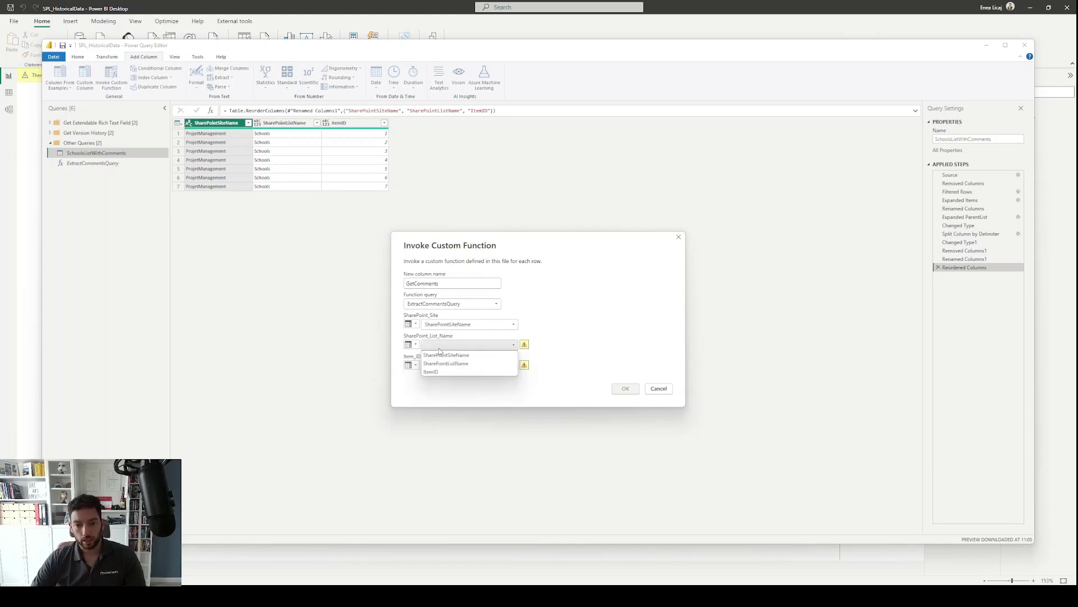
left_click(445, 365)
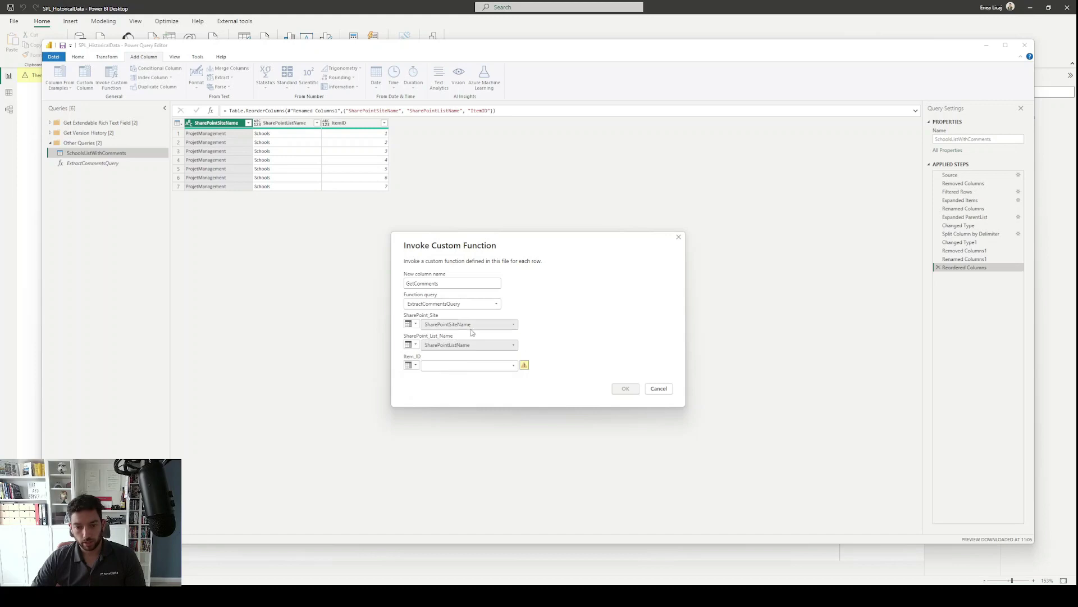
left_click(452, 365)
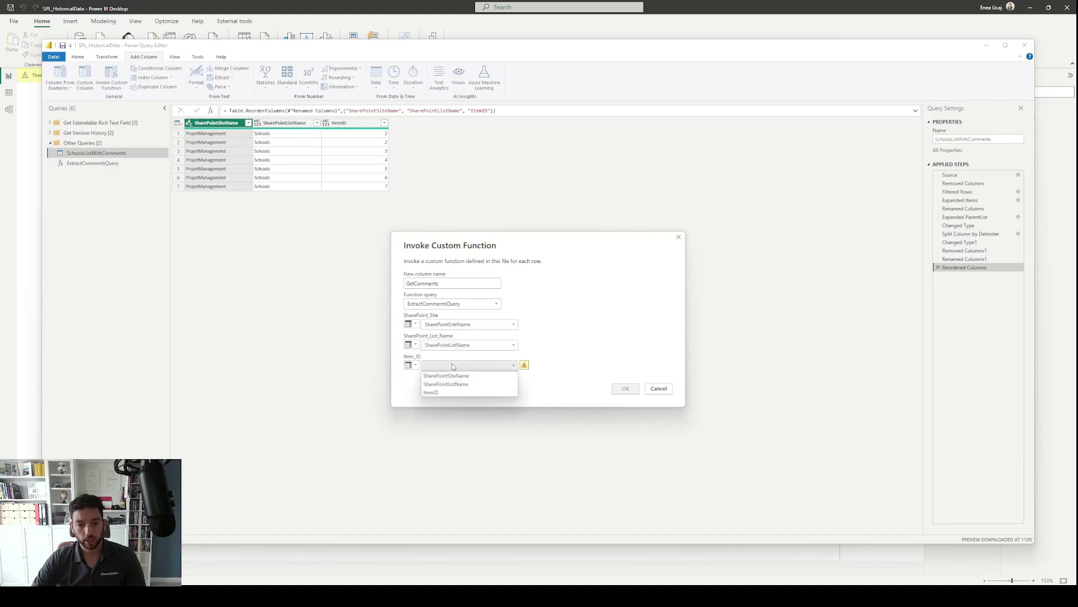
left_click(444, 394)
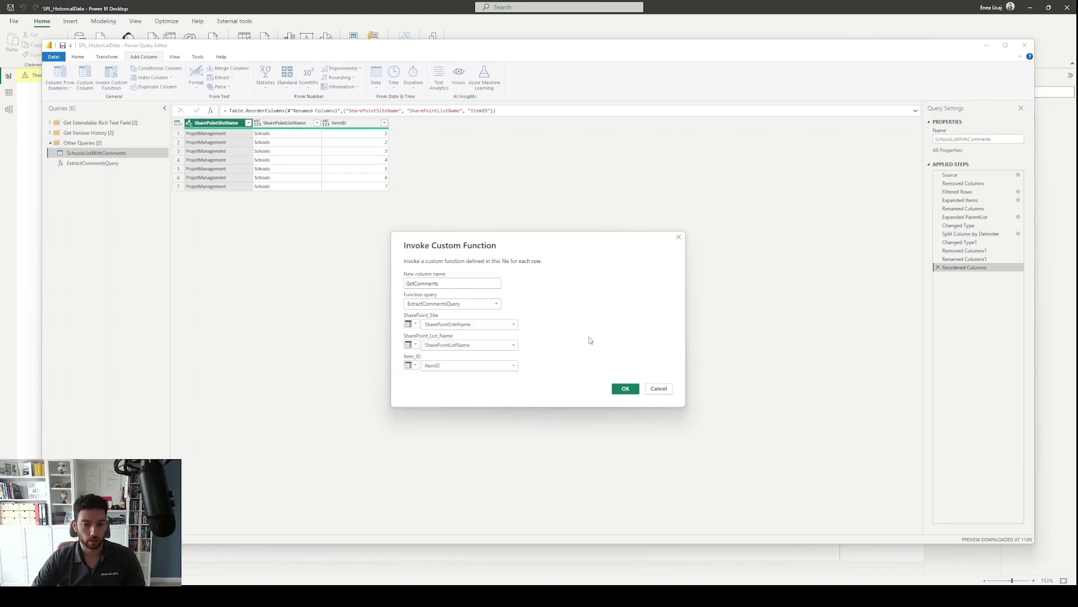
left_click(625, 390)
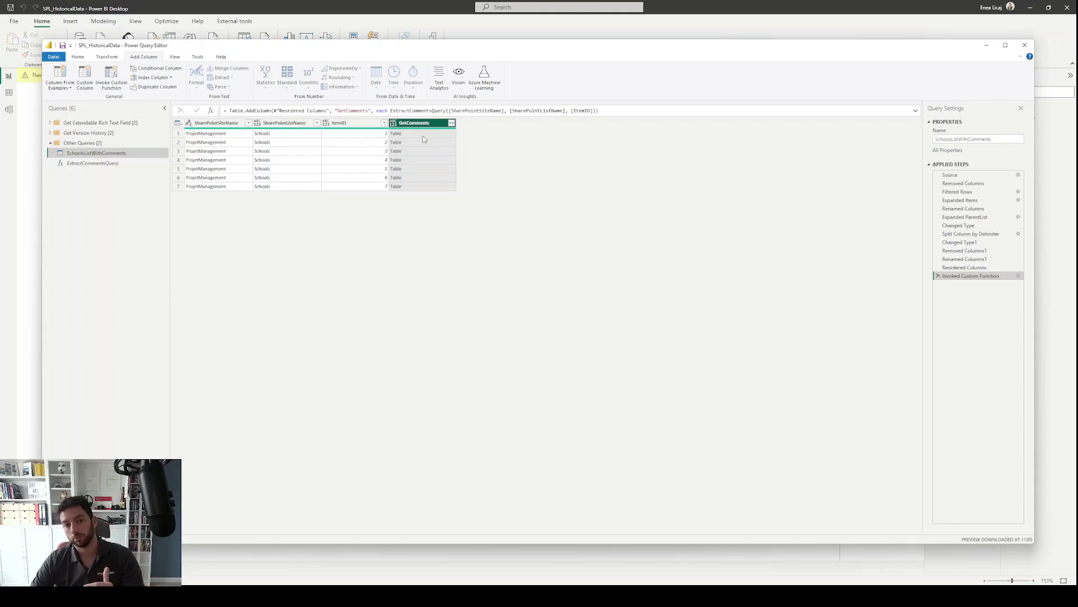
- Expand the GetComments column to its properties column without the original name as prefix
left_click(451, 124)
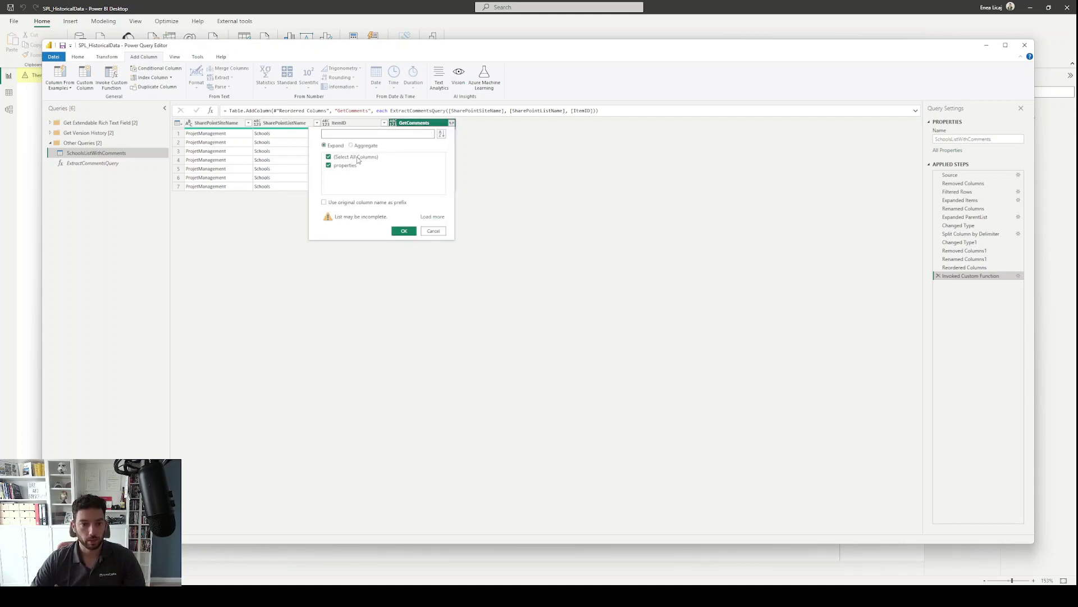
left_click(403, 231)
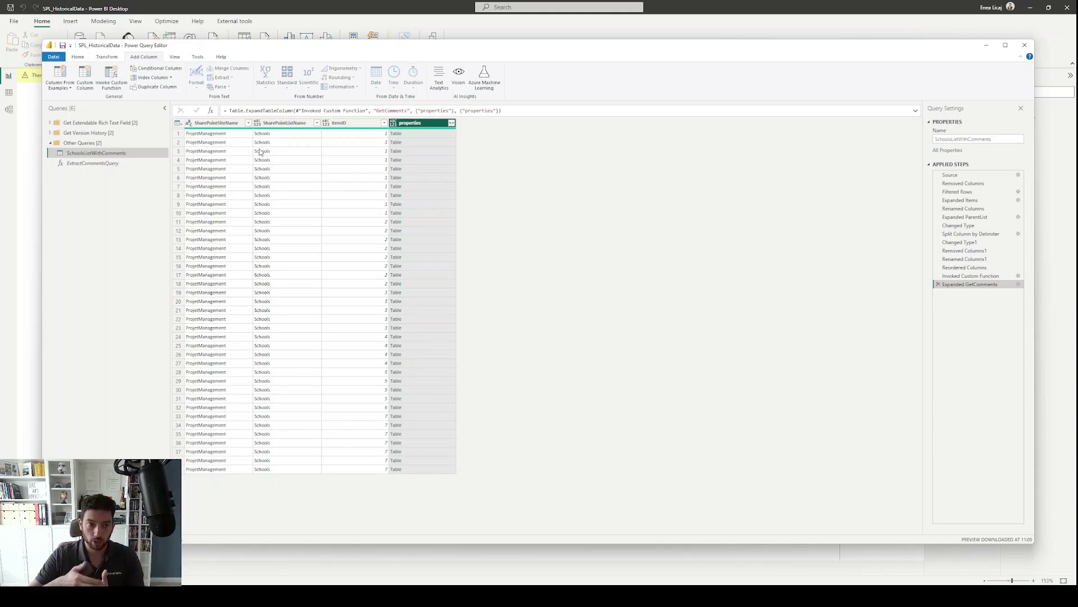
- Filter the ItemID column to show only the rows for item 1
left_click(385, 125)
left_click(384, 123)
left_click(285, 211)
left_click(272, 220)
left_click(345, 284)
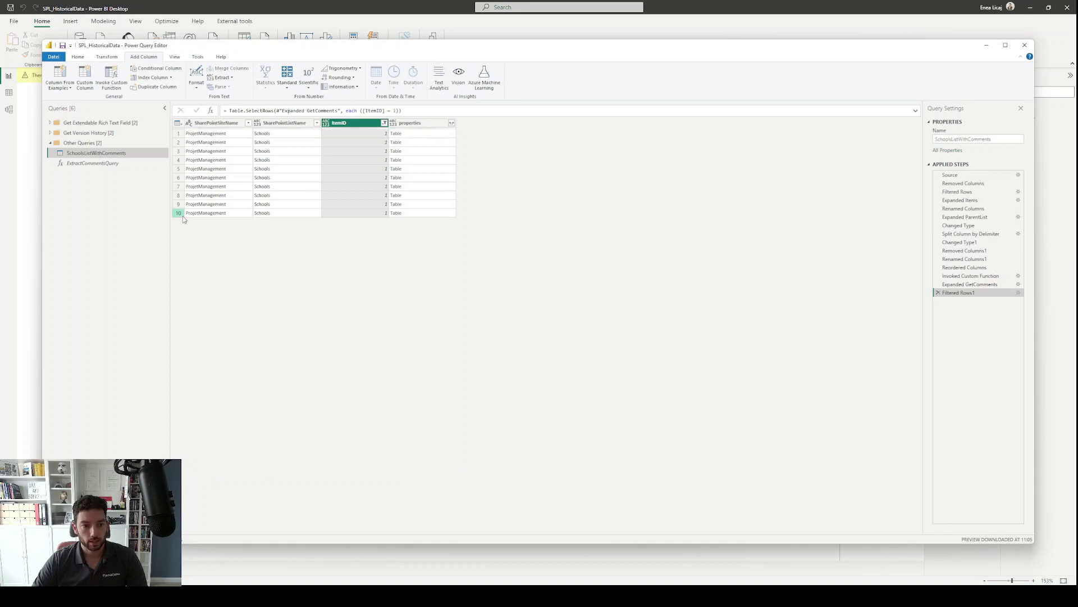
- Switch to the SharePoint Schools list, review the version history of School 1, and return to the Power Query Editor
key("alt+Tab")
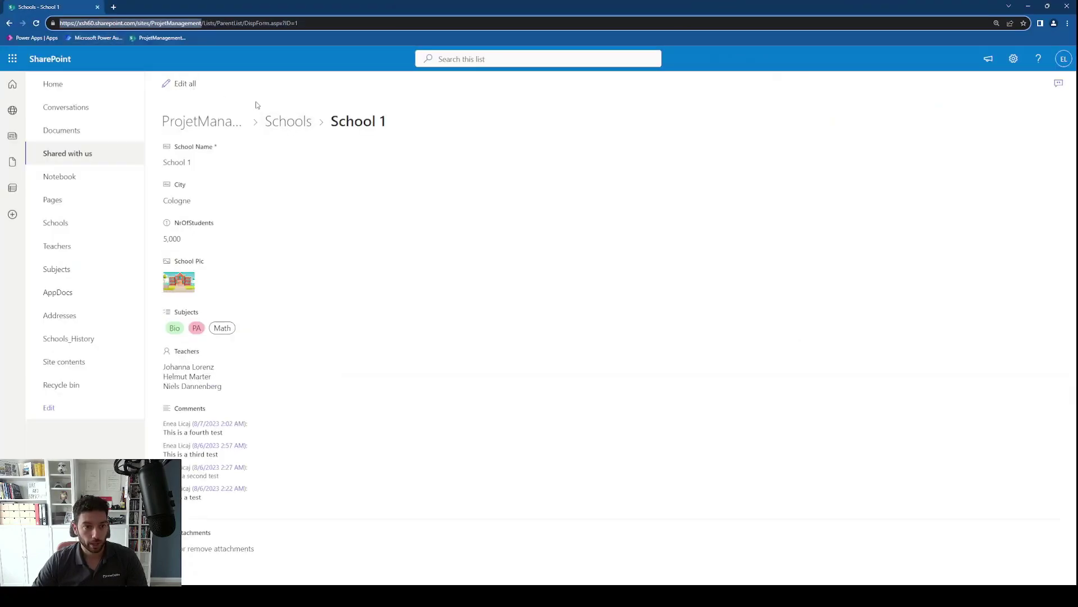
left_click(298, 122)
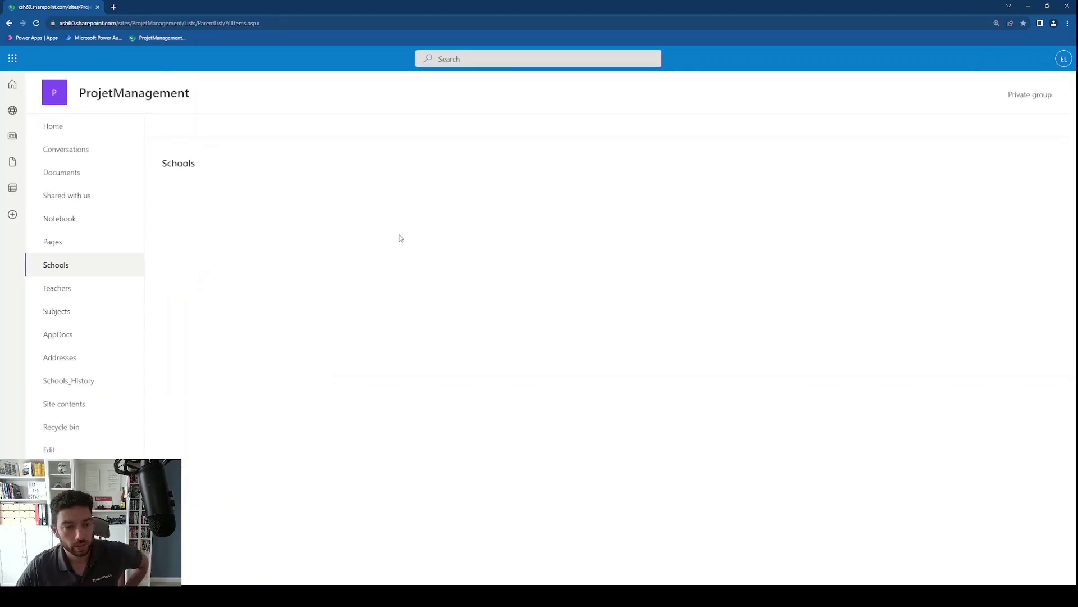
right_click(220, 225)
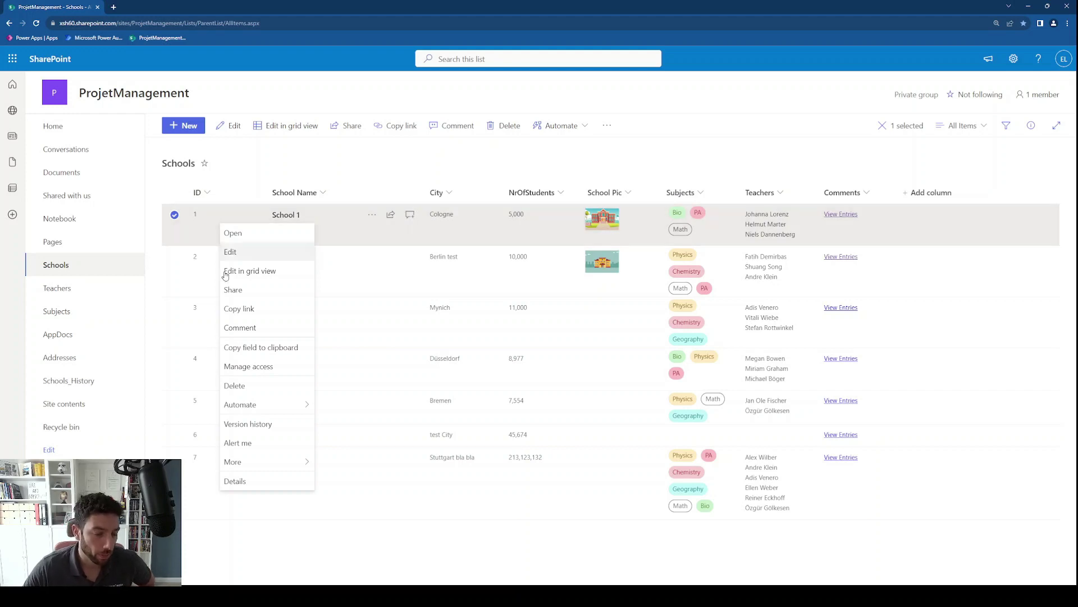
left_click(269, 424)
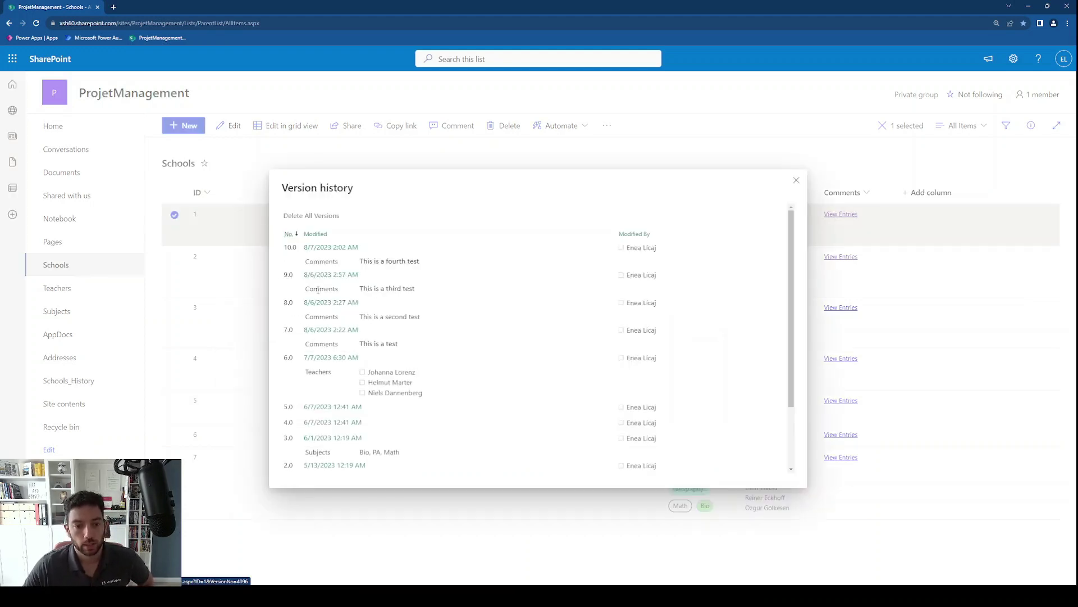
left_click_drag(285, 243, 287, 440)
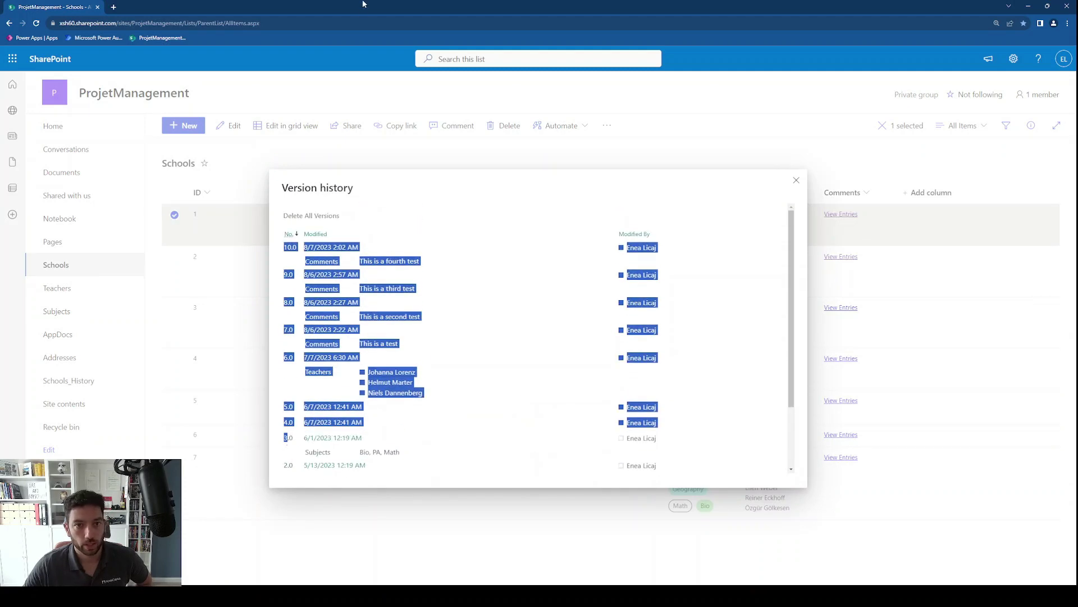
key("alt+Tab")
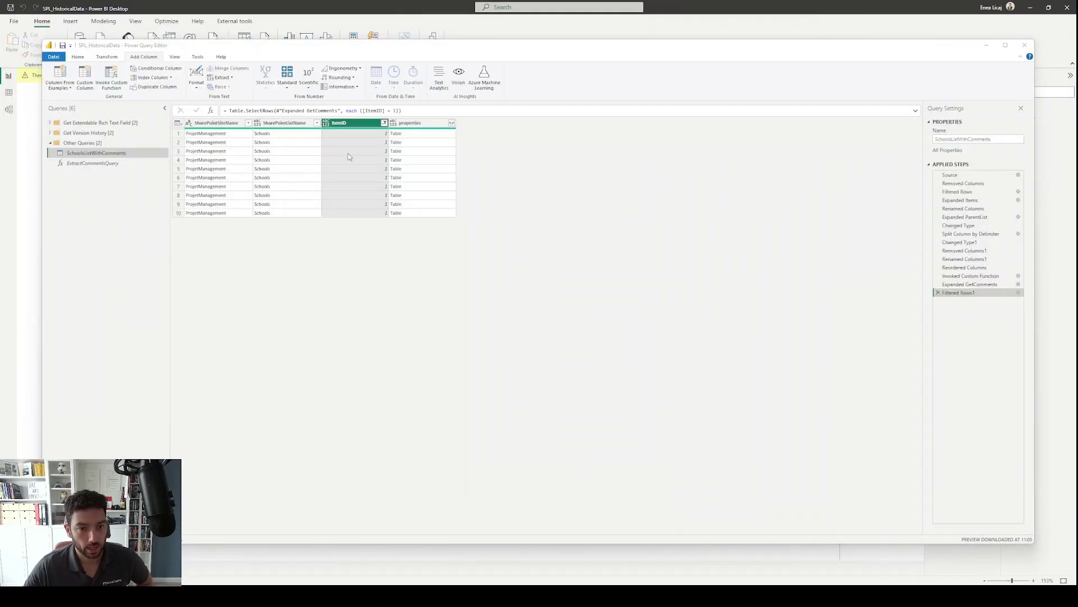
- Remove the ItemID filter step and expand the properties column to only its Comments field
left_click(939, 293)
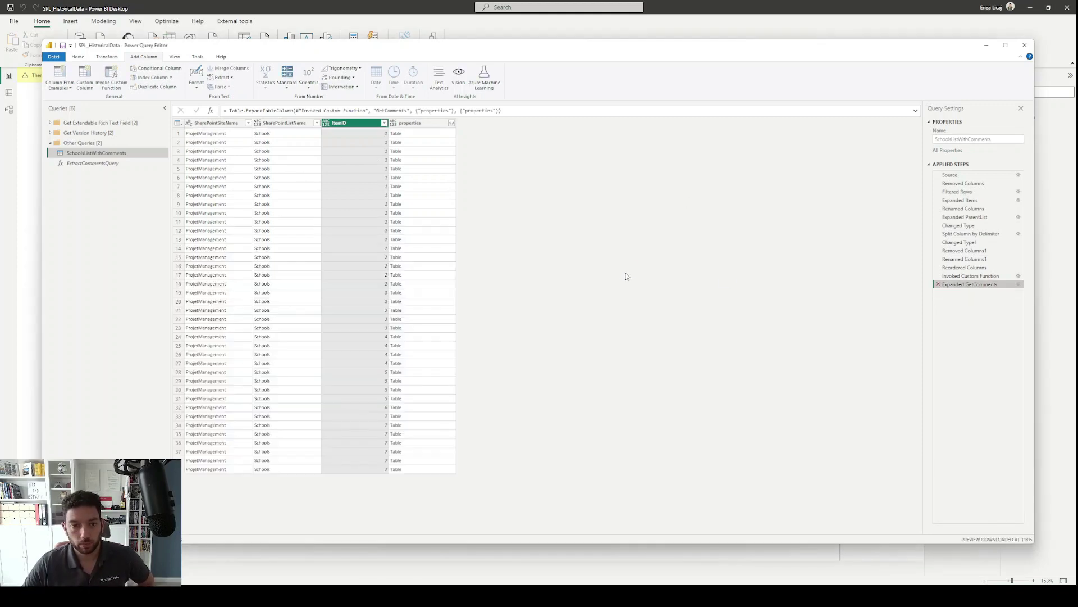
left_click(452, 123)
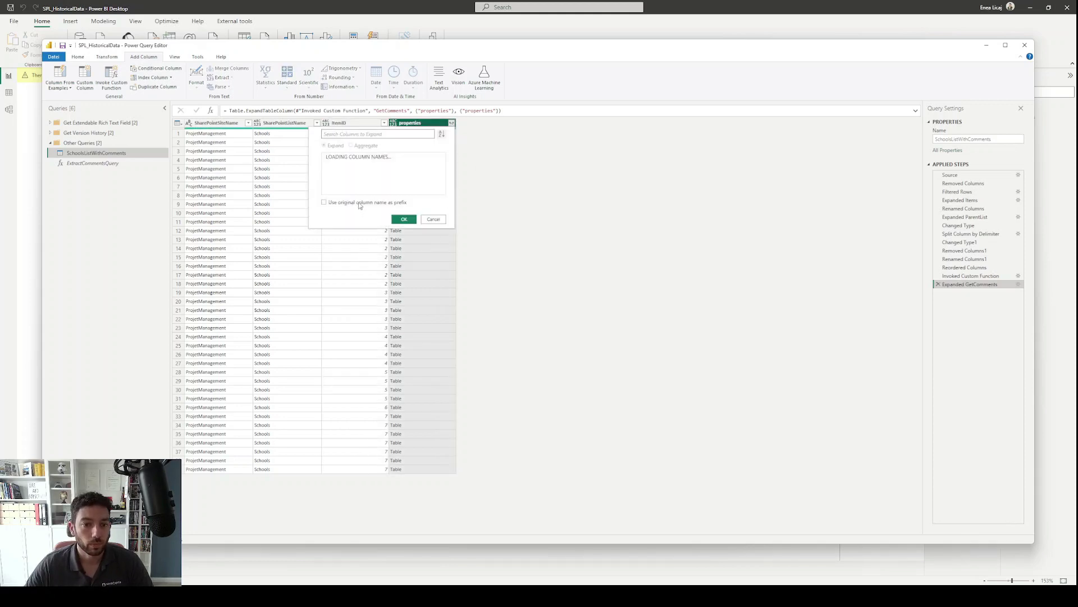
left_click(350, 157)
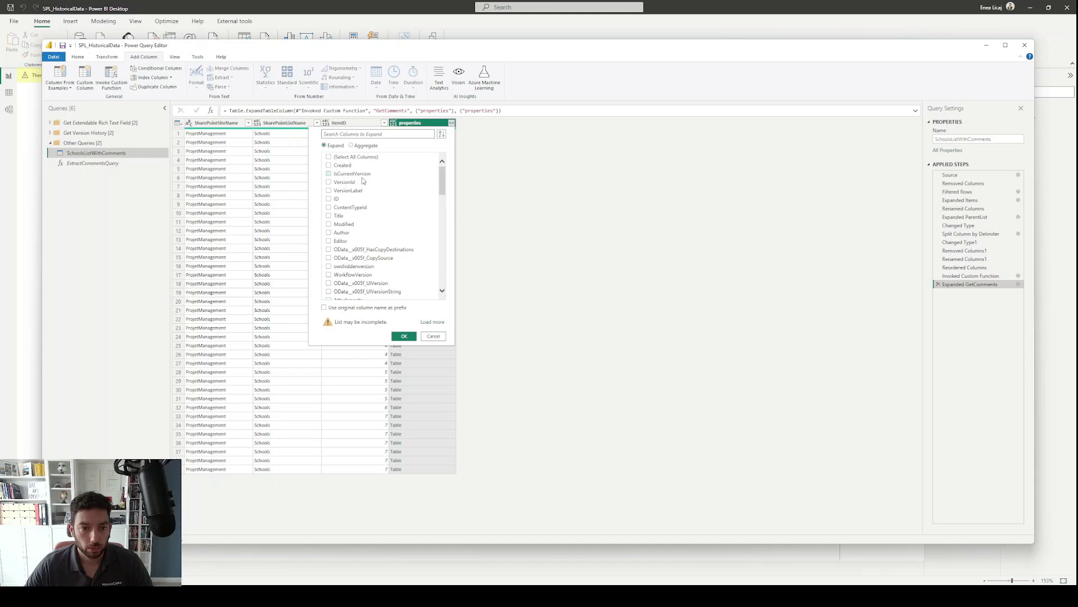
scroll(358, 162, "down", 10)
left_click(347, 271)
left_click(404, 336)
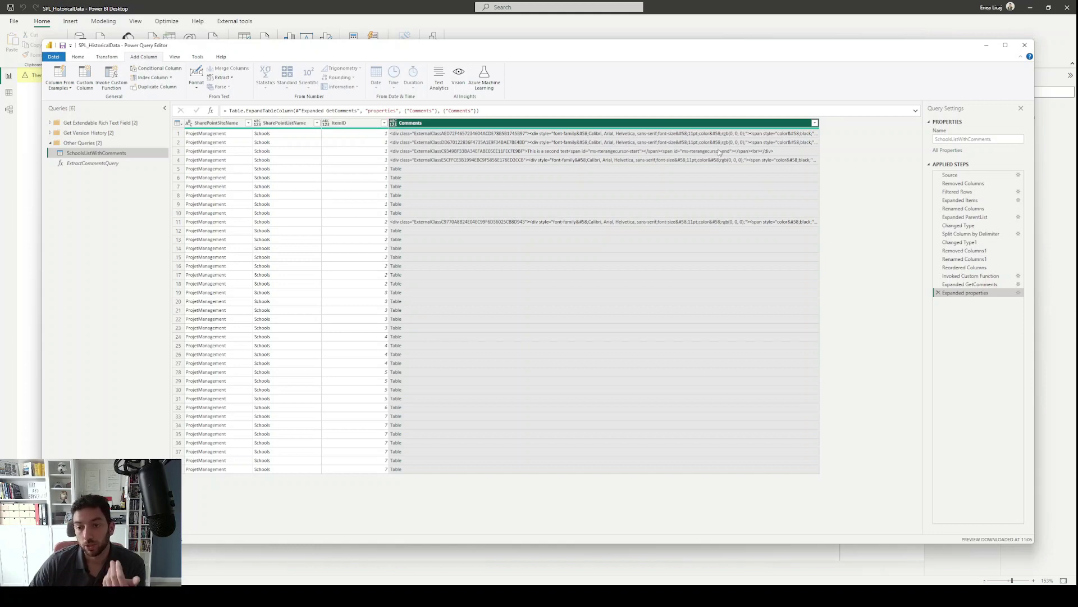
- Review the distinct values of the Comments column in its filter list without applying a filter
left_click(815, 123)
scroll(718, 218, "down", 2)
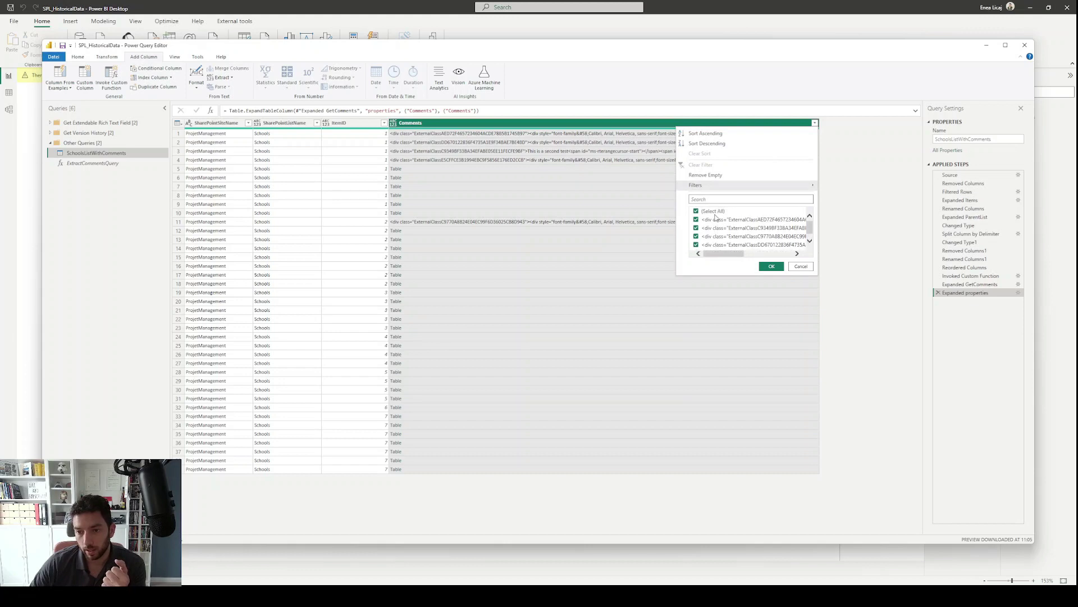
scroll(721, 231, "down", 1)
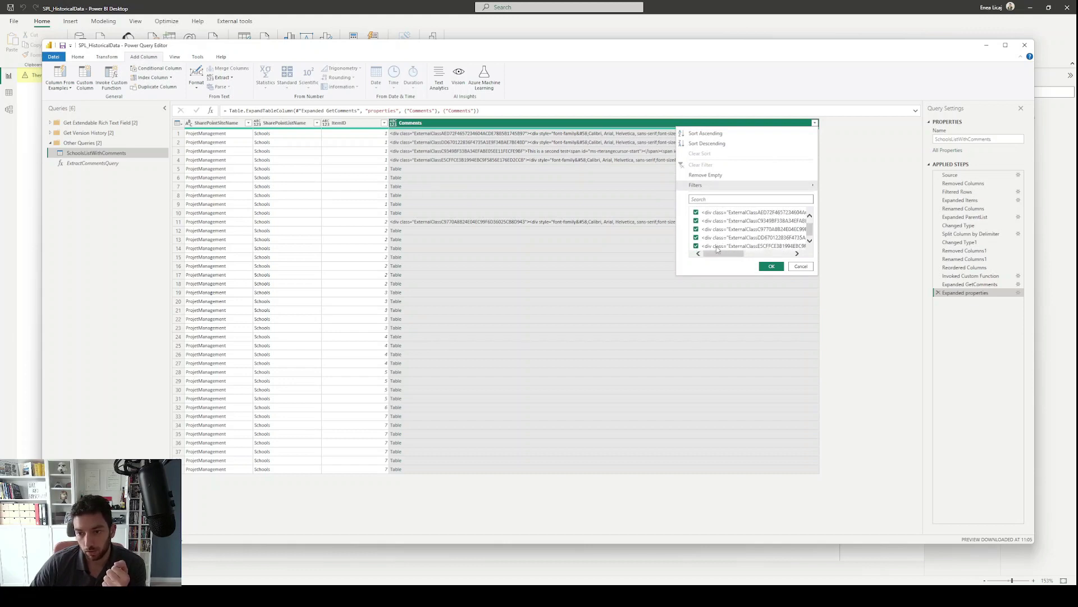
left_click(801, 267)
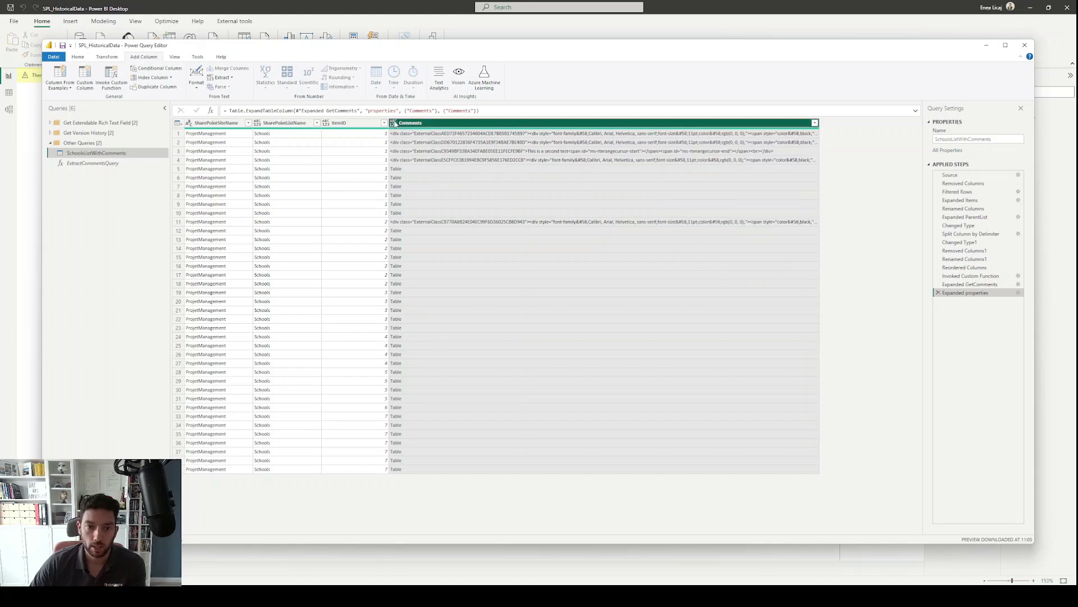
- Change the Comments column's data type to Text and remove the rows with errors in that column
left_click(393, 124)
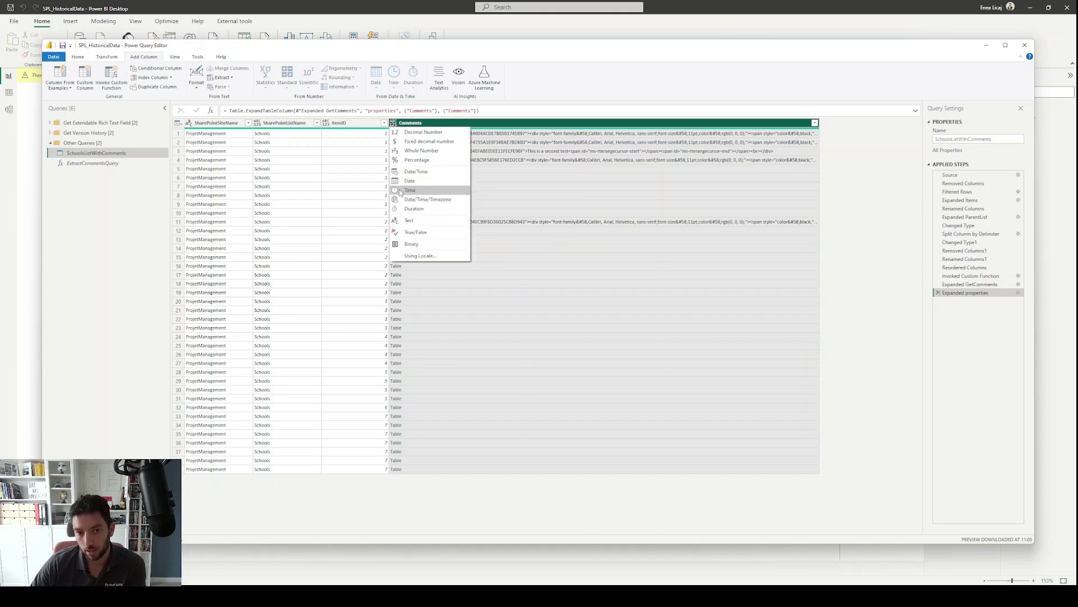
left_click(417, 220)
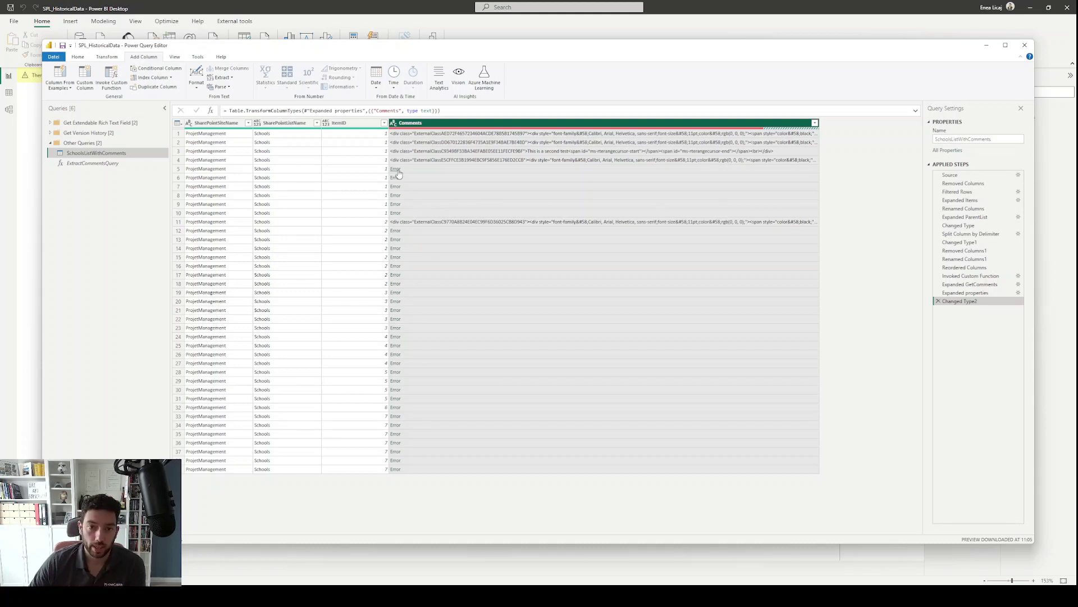
right_click(439, 124)
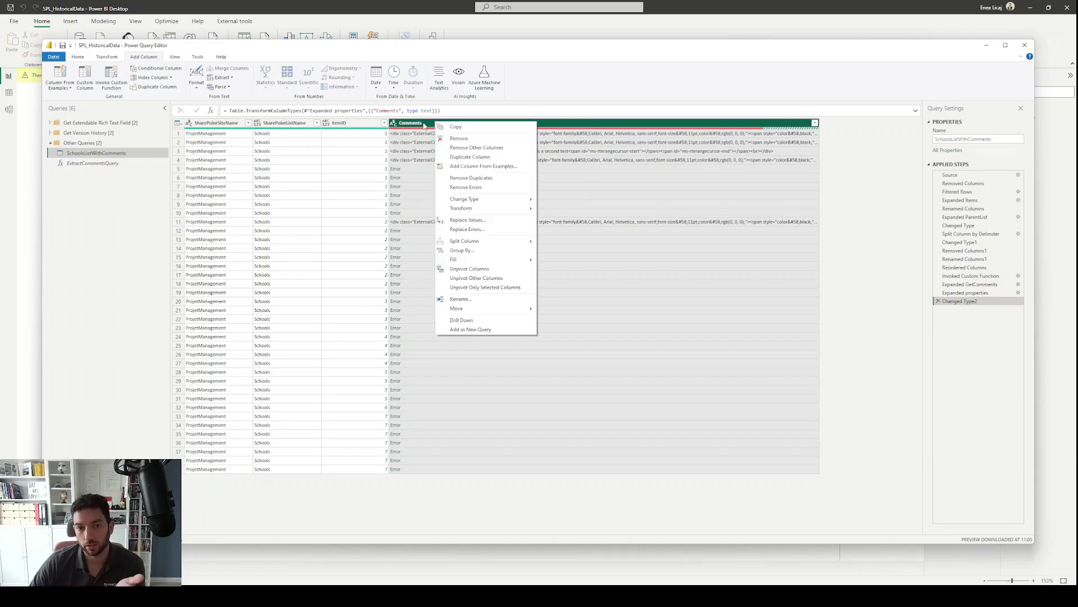
left_click(472, 187)
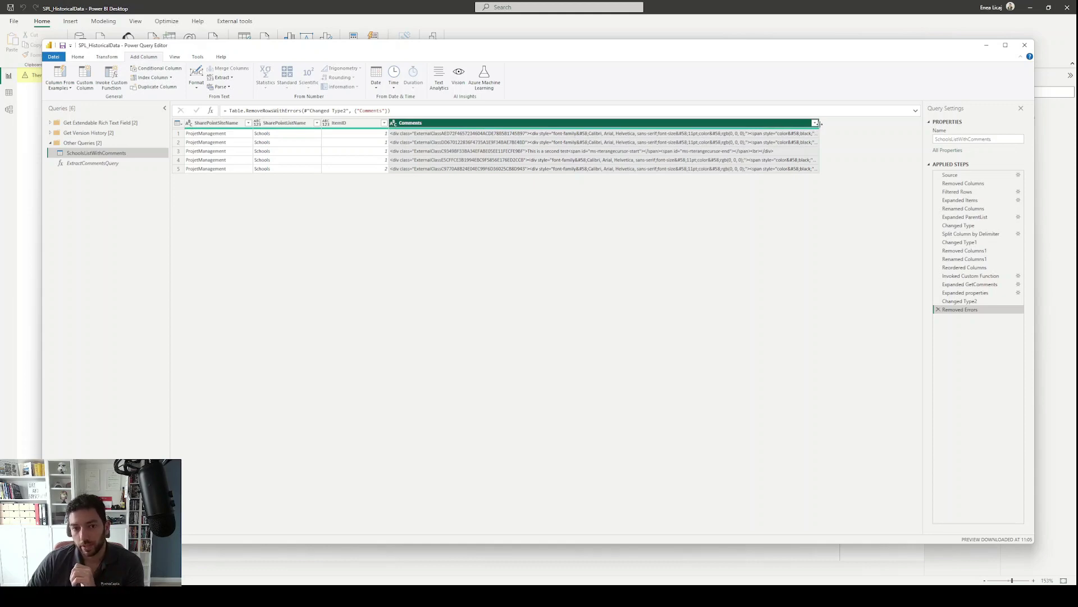
- Narrow the Comments column and examine the full HTML of its first row, including the class attribute and the comment text
left_click_drag(820, 123, 745, 123)
left_click(596, 135)
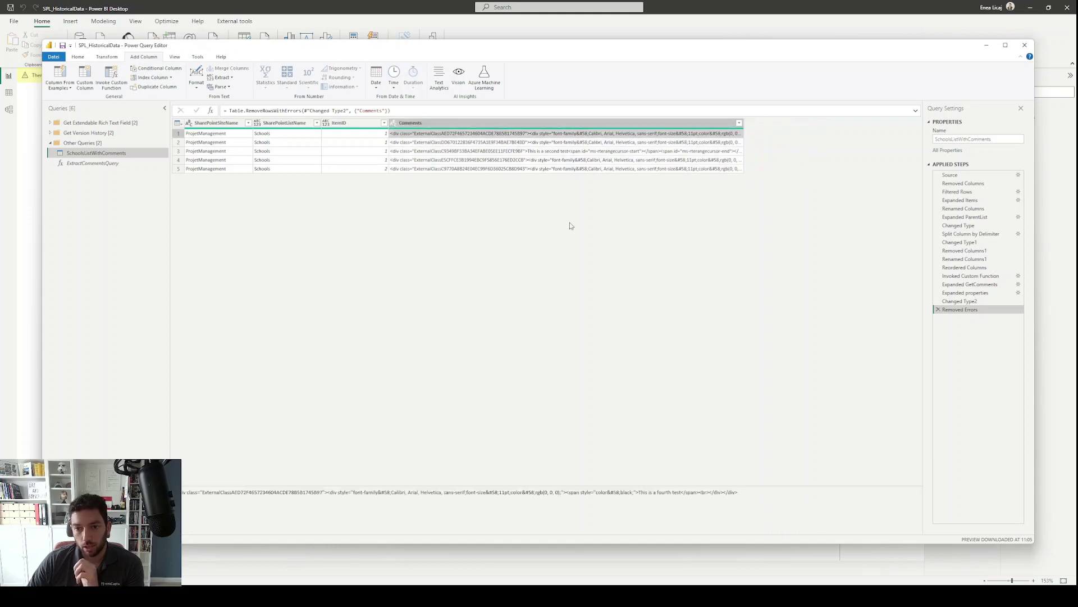
double_click(191, 492)
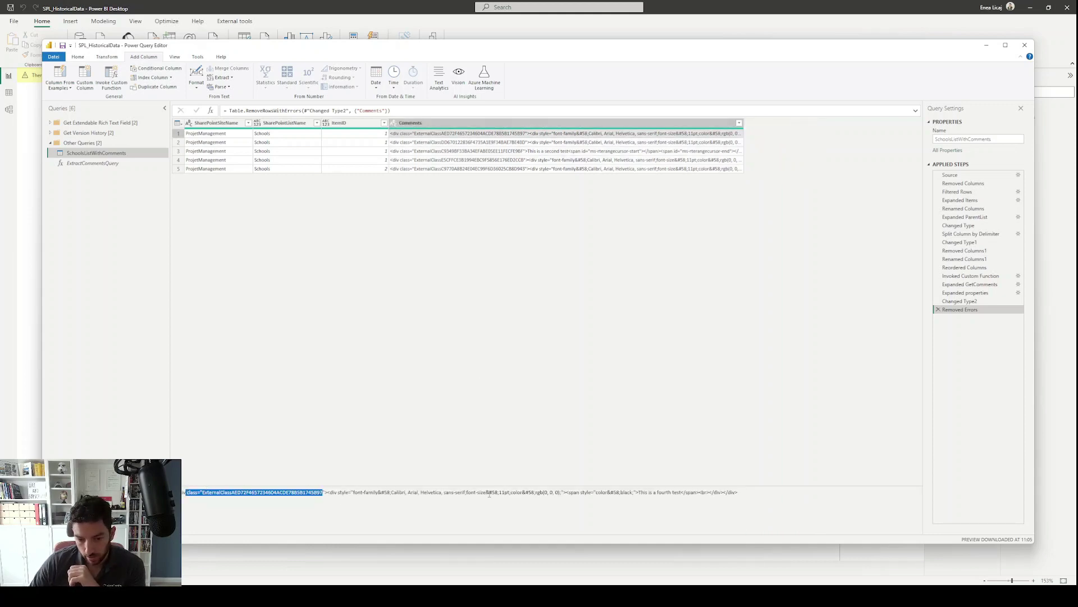
left_click(640, 492)
left_click_drag(639, 492, 682, 492)
left_click(714, 361)
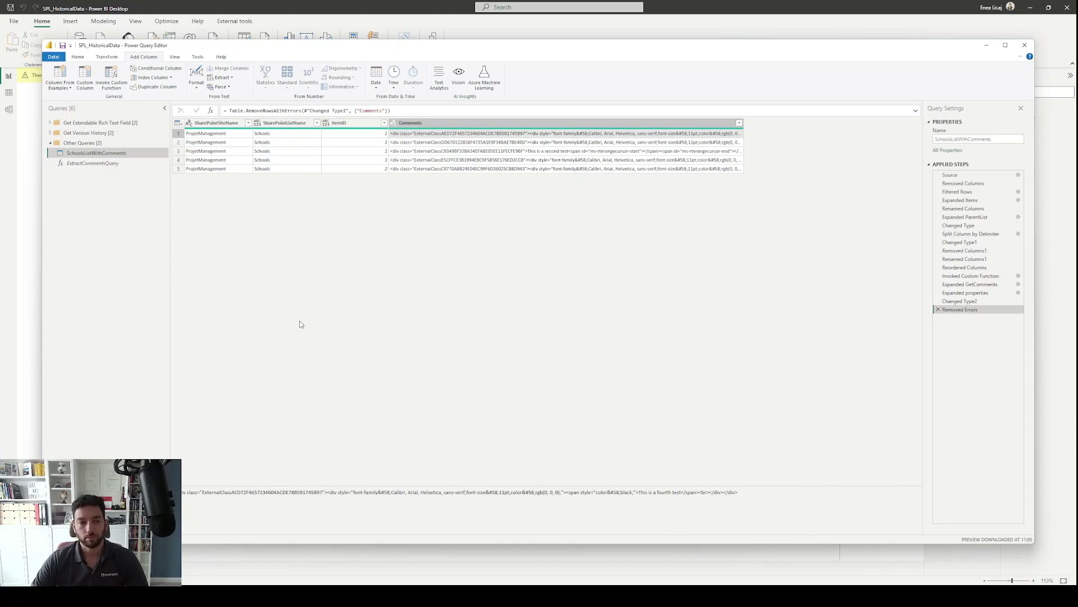
- Start a new custom column named Comment_Text in the SchoolsListWithComments query
left_click(455, 122)
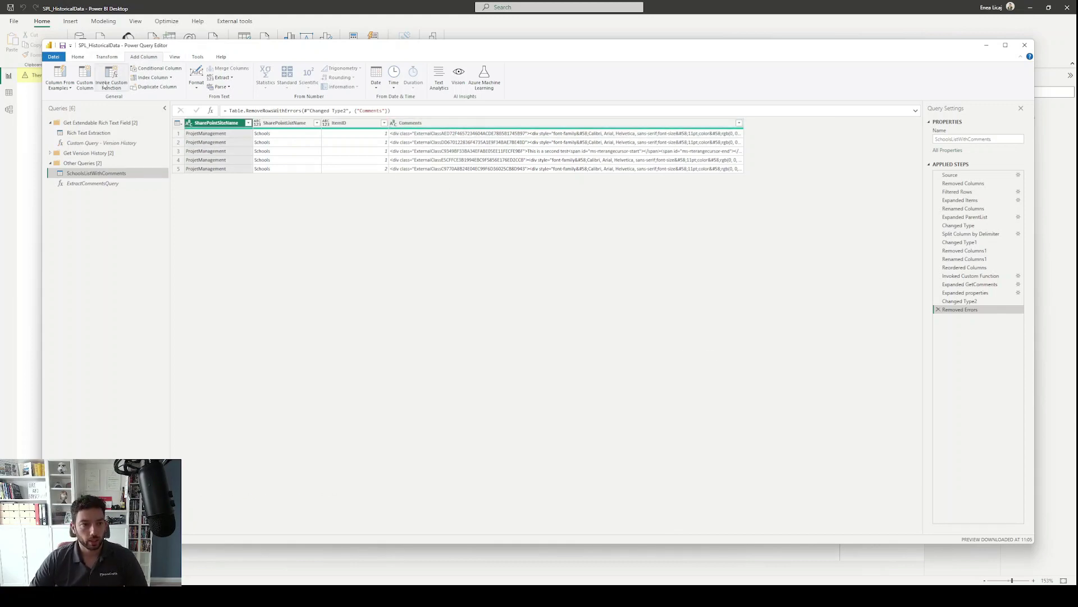
left_click(85, 77)
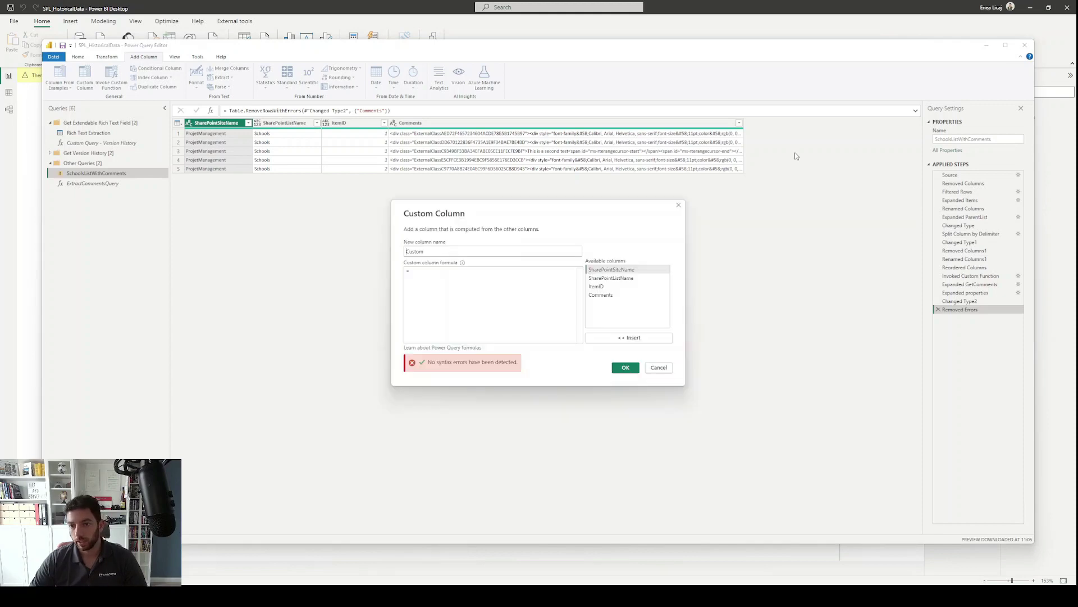
double_click(435, 254)
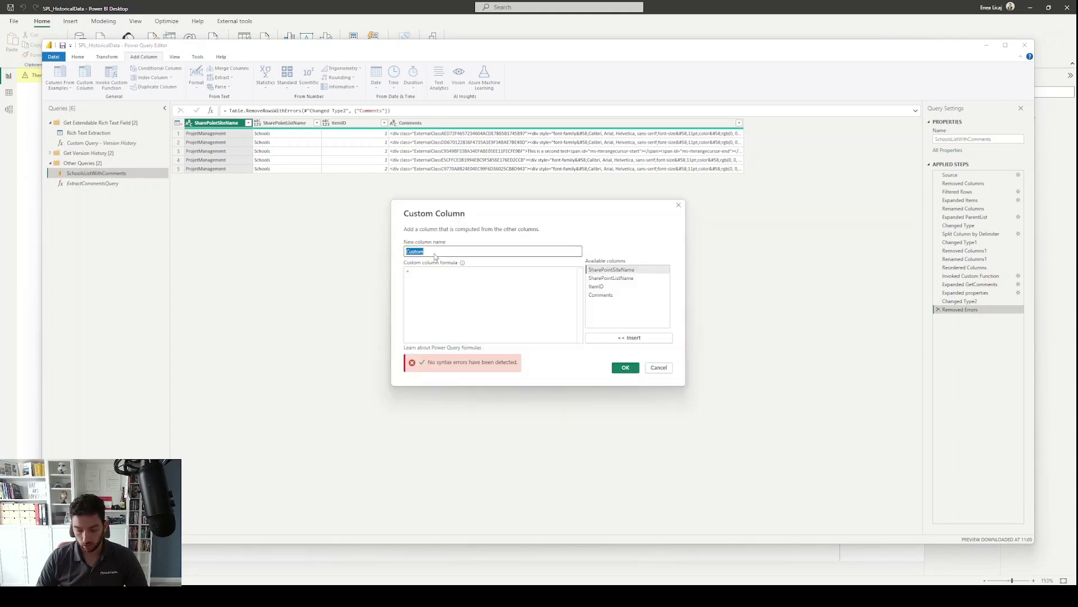
type("Comment")
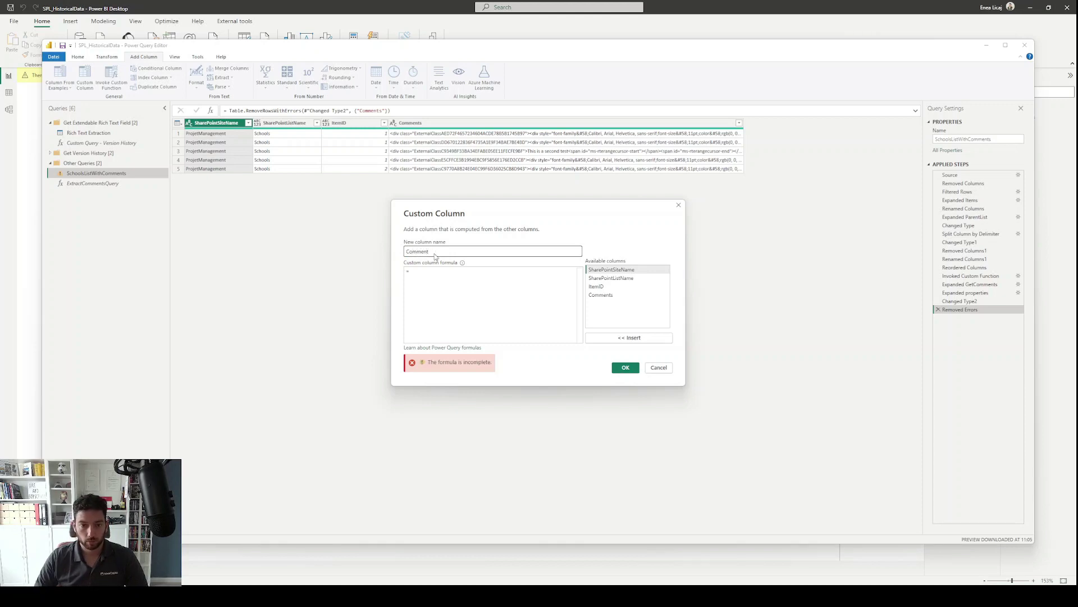
type("_Text")
- Begin the Comment_Text custom column formula with the Html.Table function, using the [Comments] column as its HTML argument
left_click(446, 270)
type("HTML")
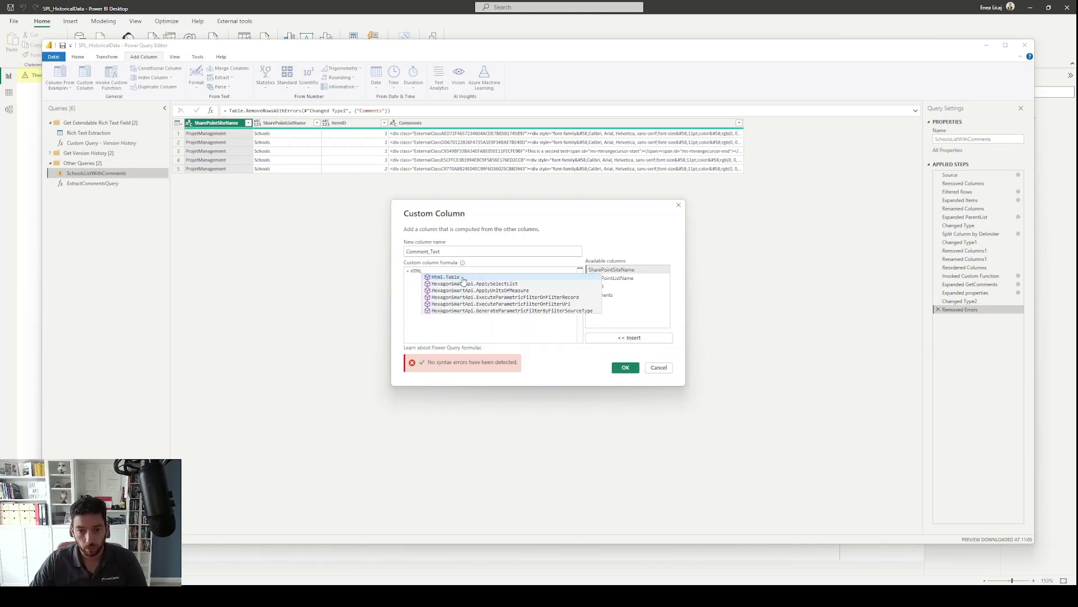
left_click(463, 278)
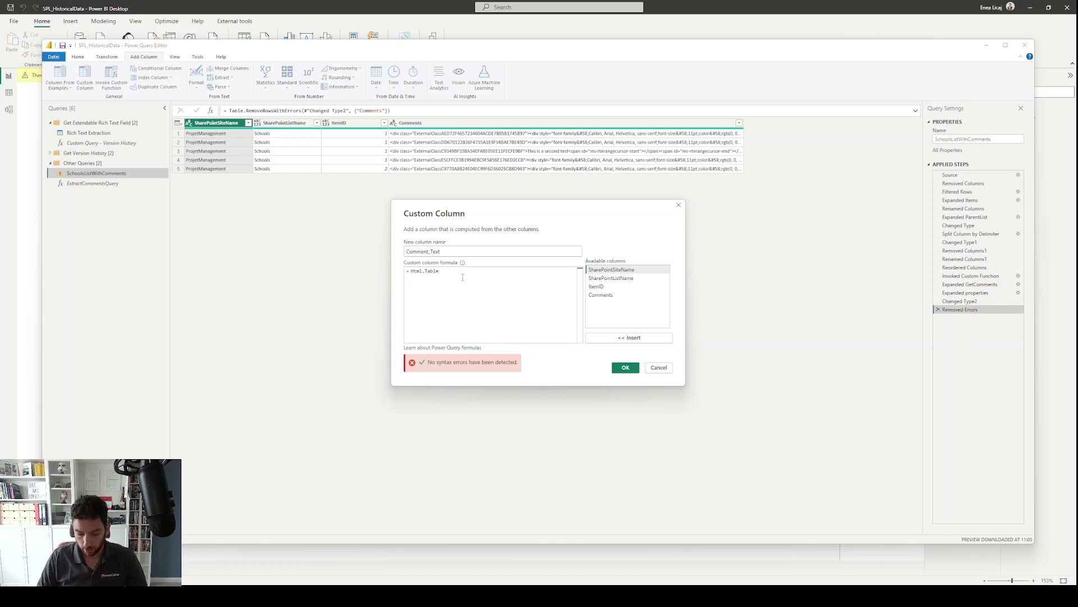
type("(")
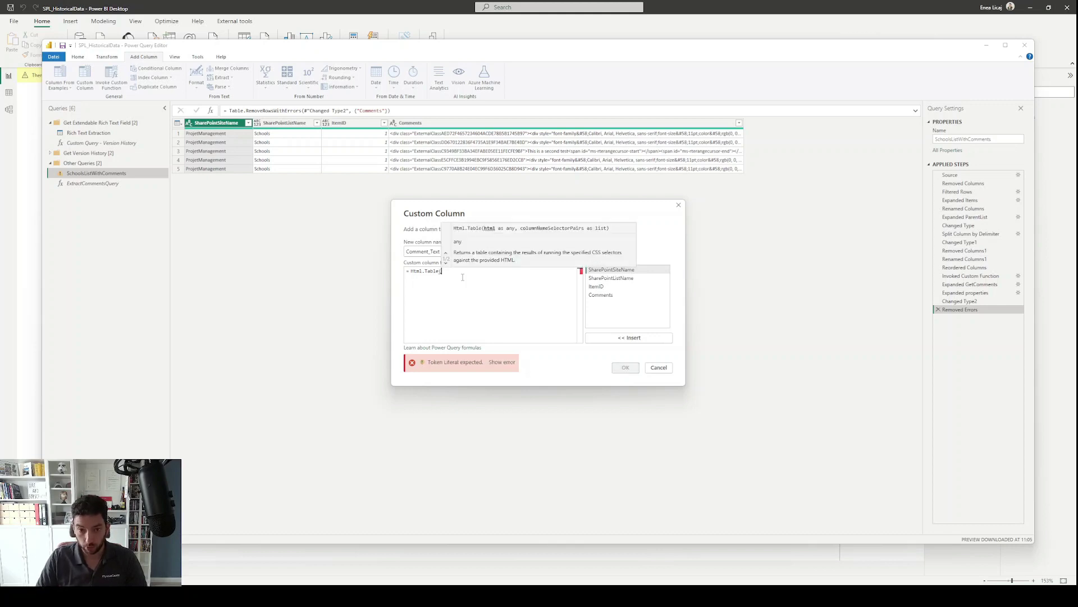
type("[")
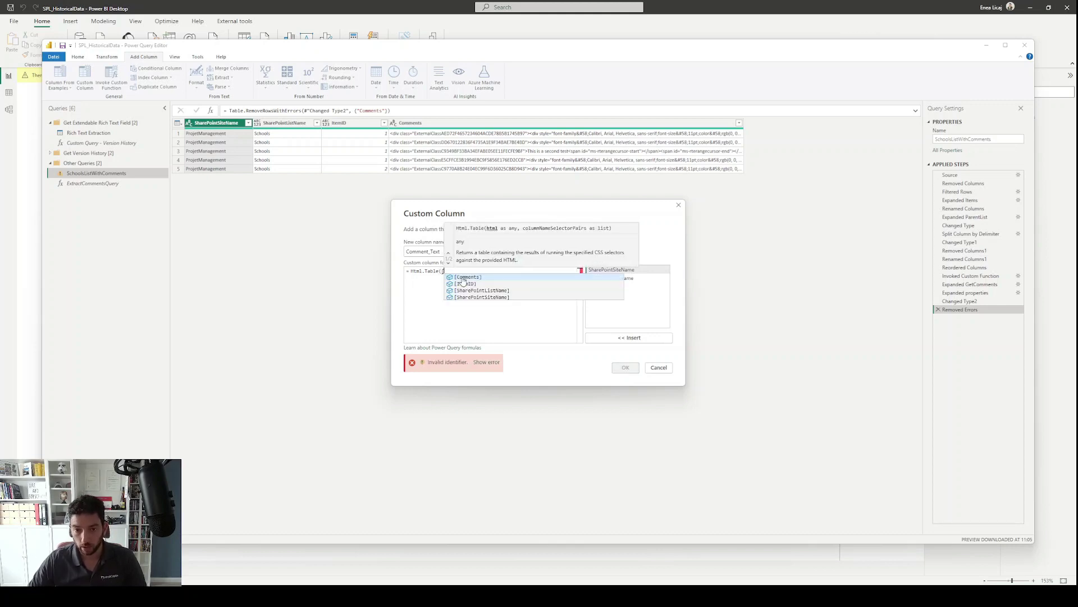
left_click(468, 275)
type(", ")
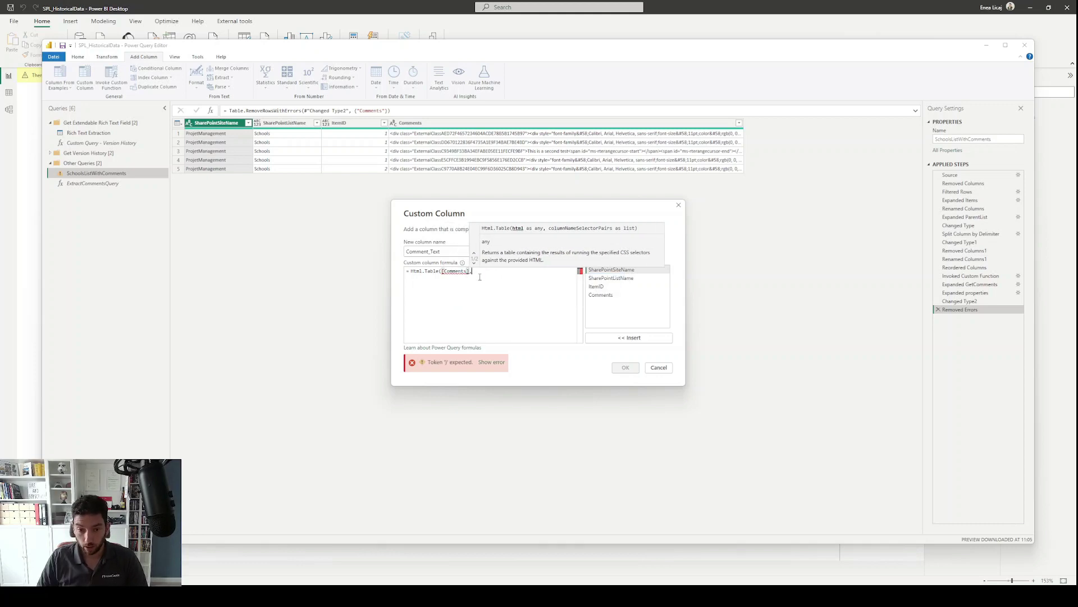
- Complete the formula with the column-selector pair {{"text",":root"}} and create the custom column
type("{{")
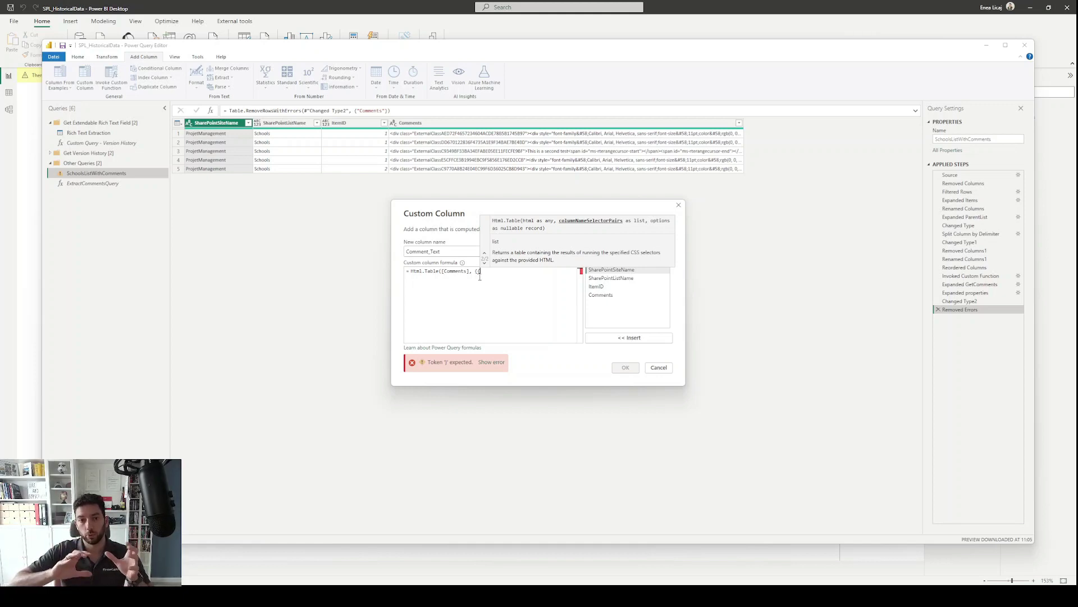
type("\"text")
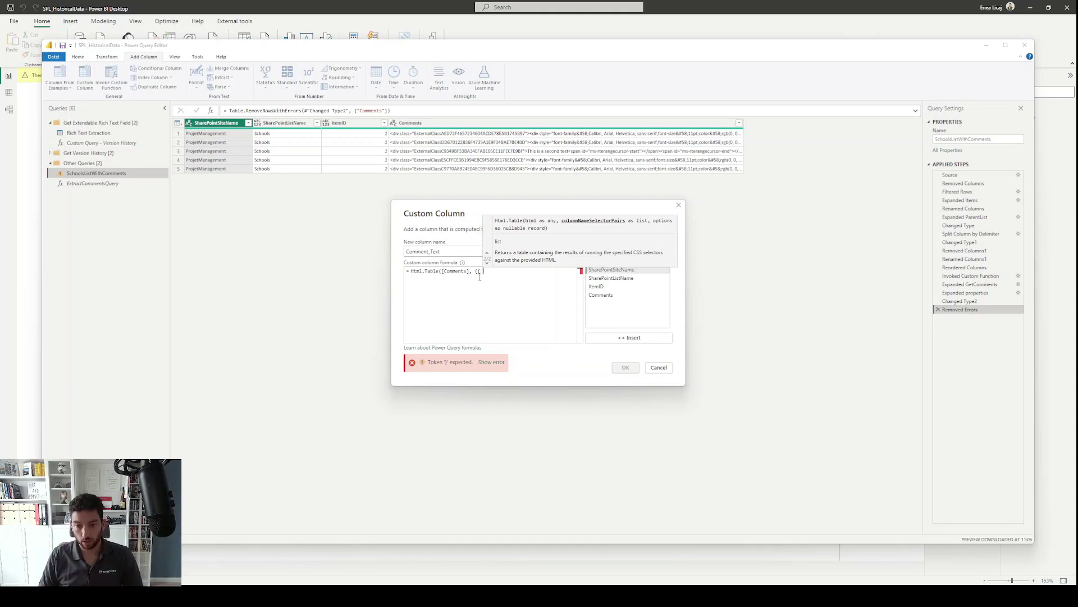
type("\",")
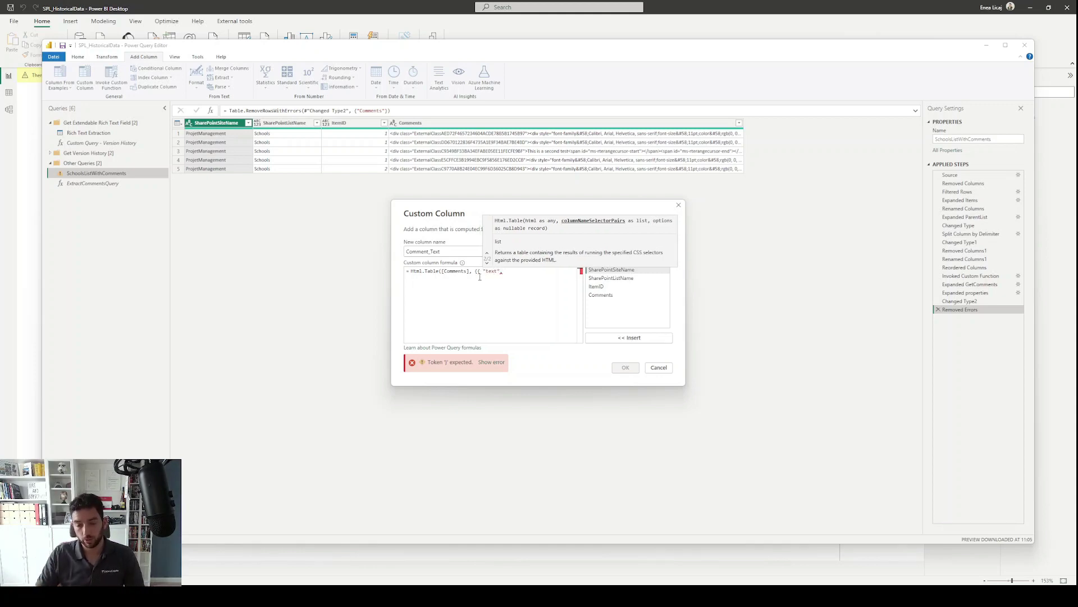
type(" \":root")
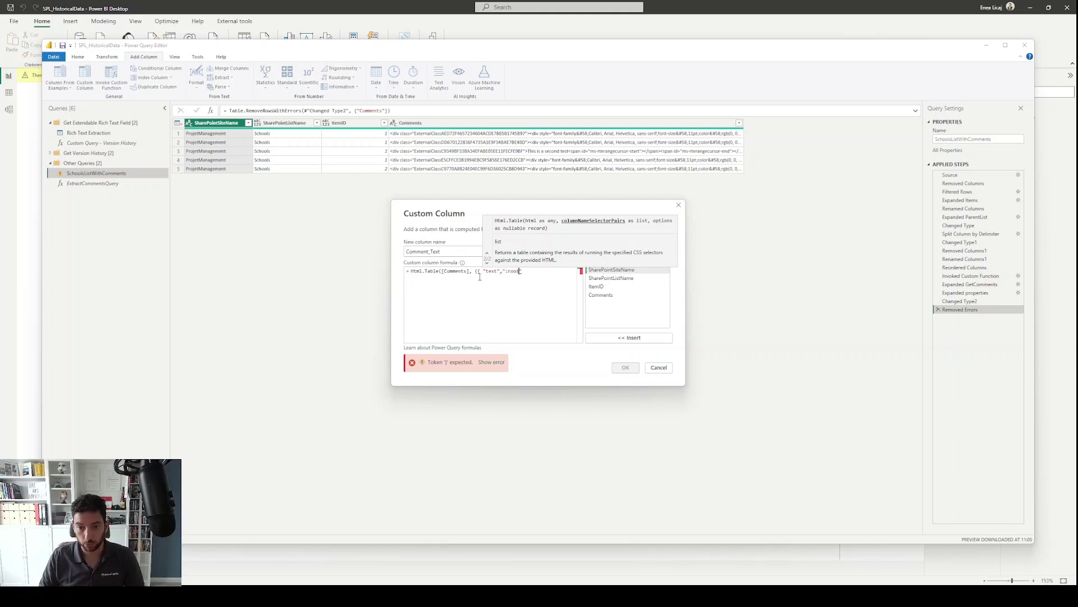
type("\"")
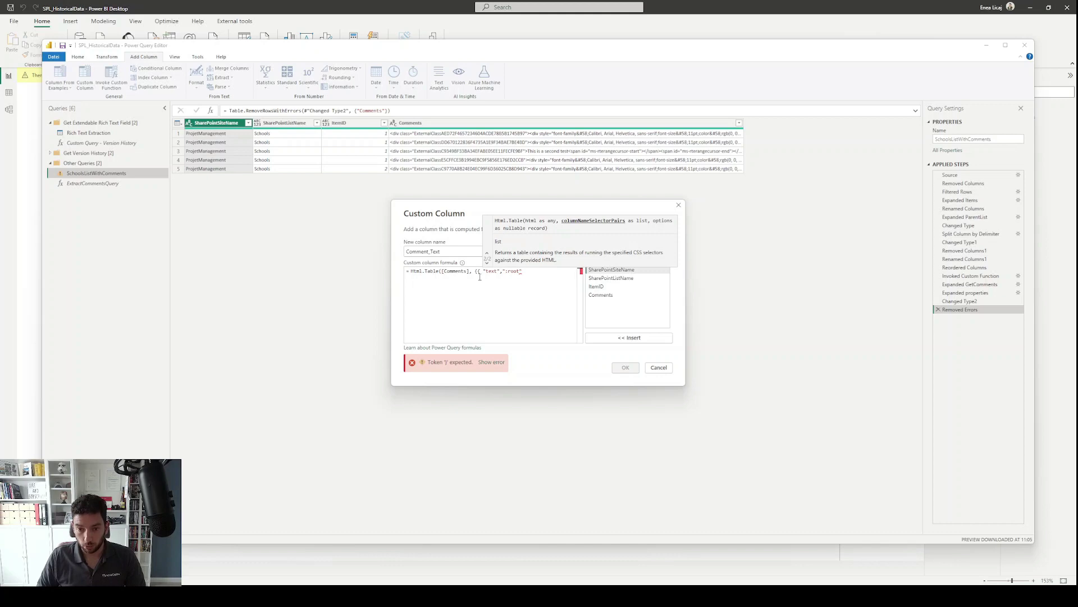
type("}}")
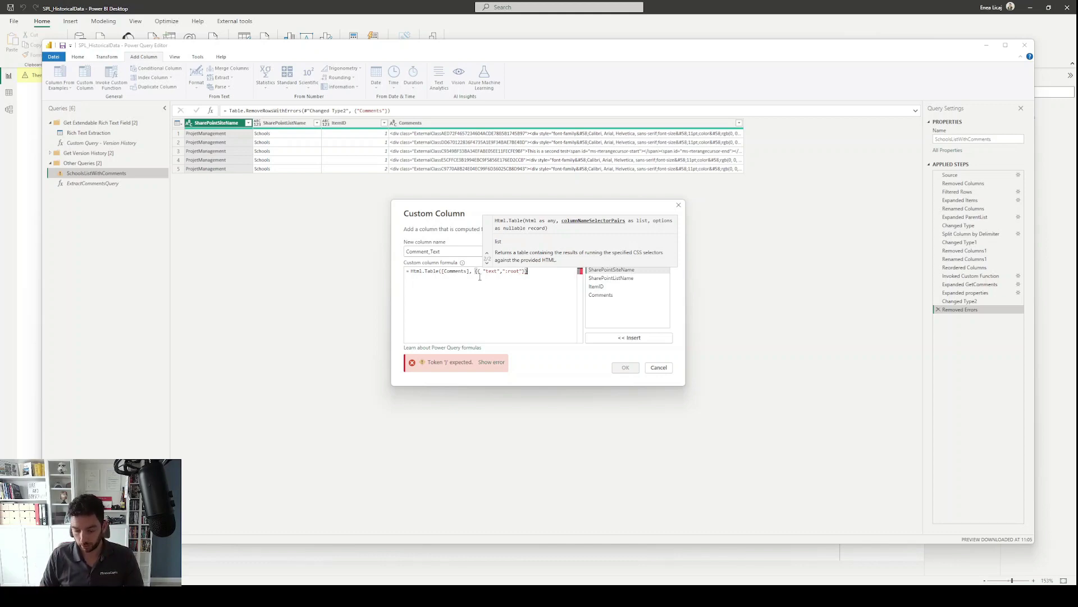
type(")")
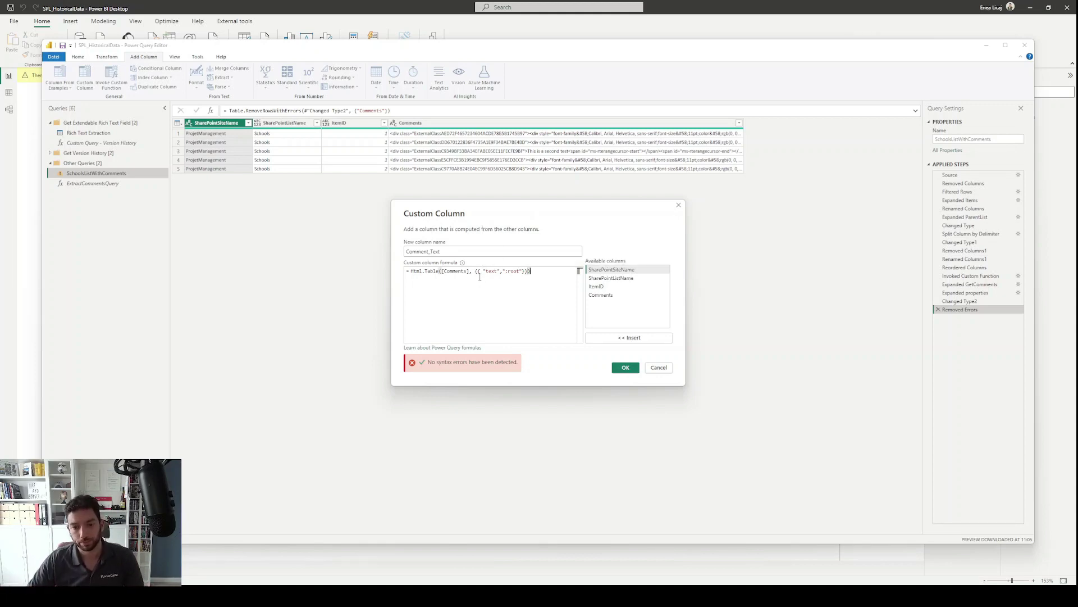
left_click(620, 366)
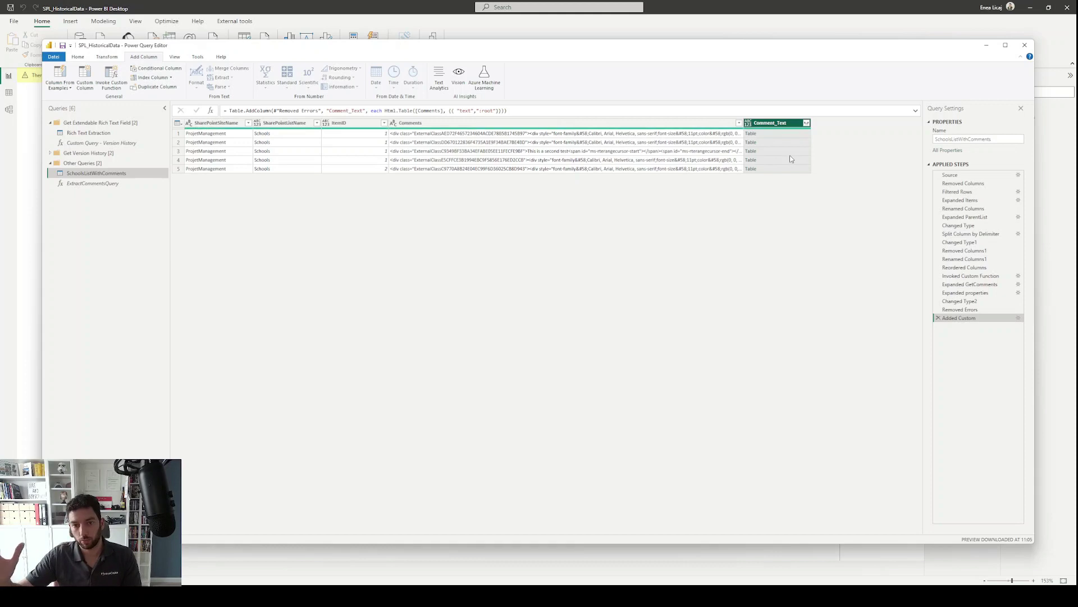
- Expand the text field from the Comment_Text tables without a name prefix, and remove the original Comments column
left_click(648, 125)
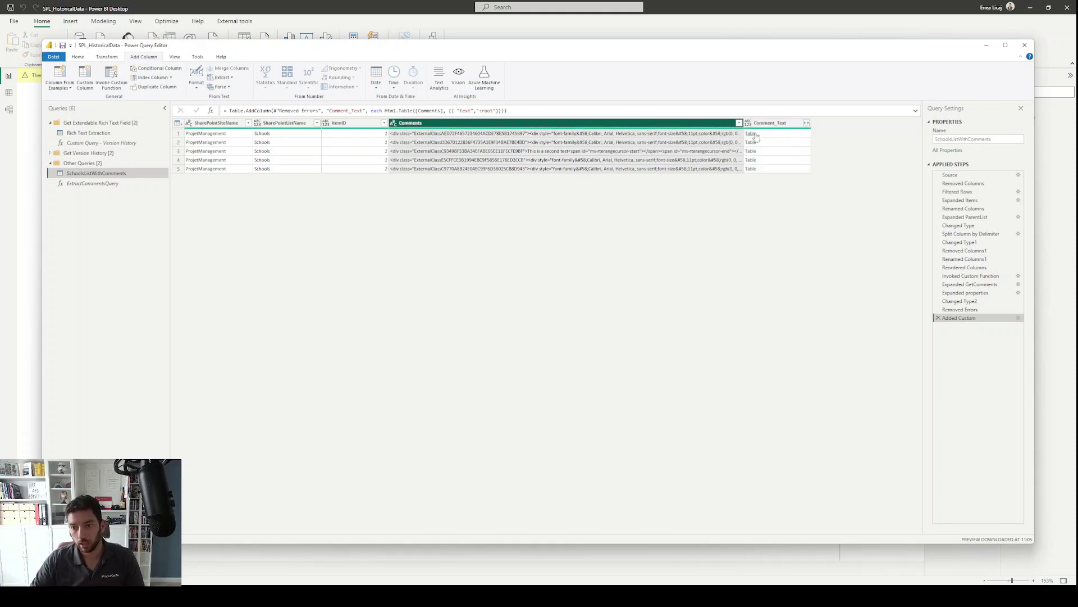
left_click(806, 123)
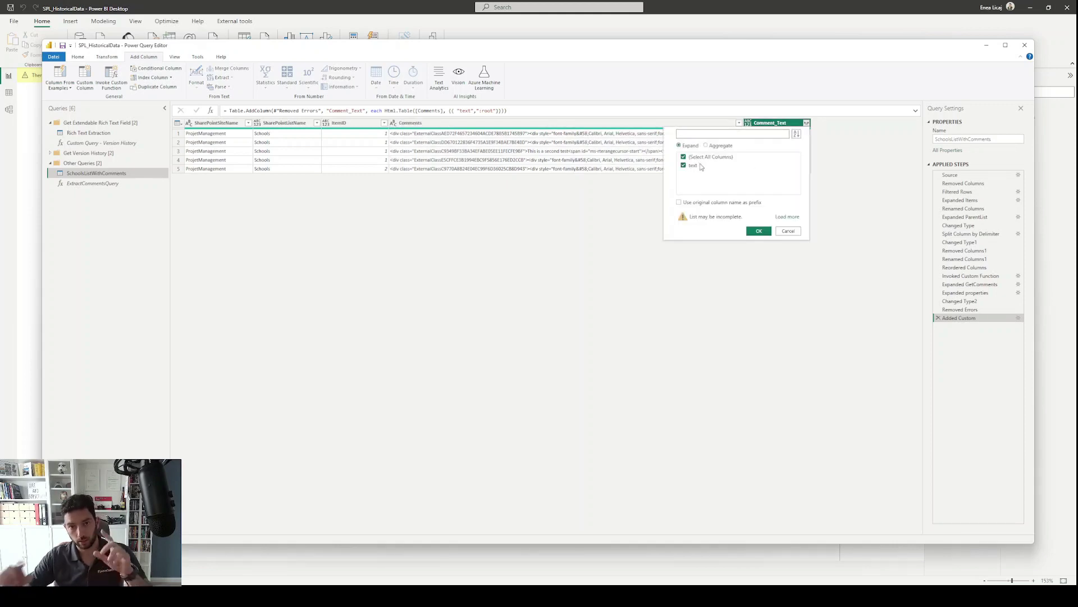
left_click(759, 231)
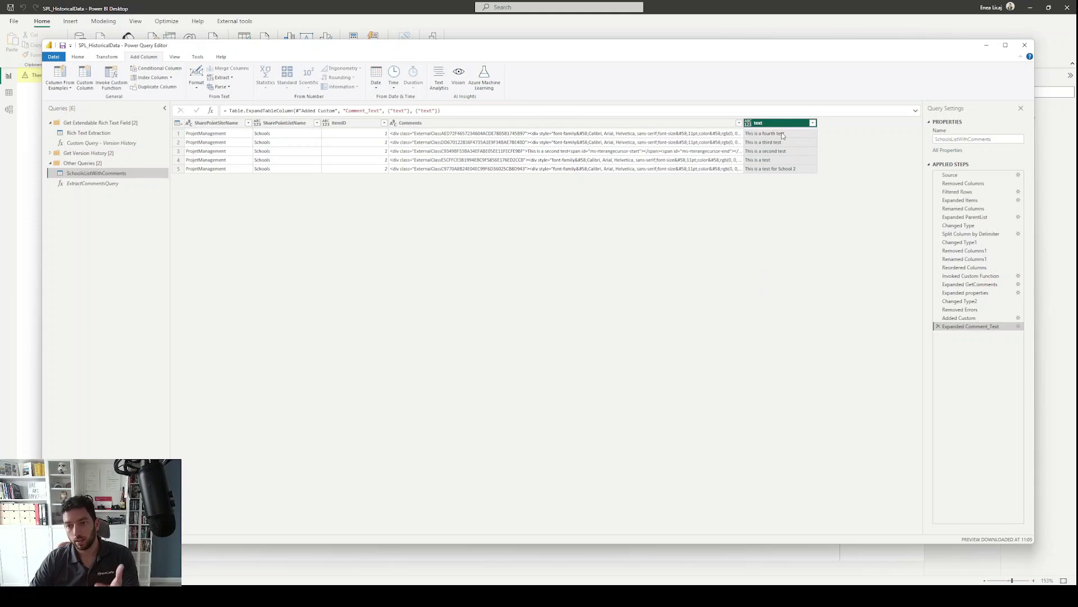
left_click(501, 123)
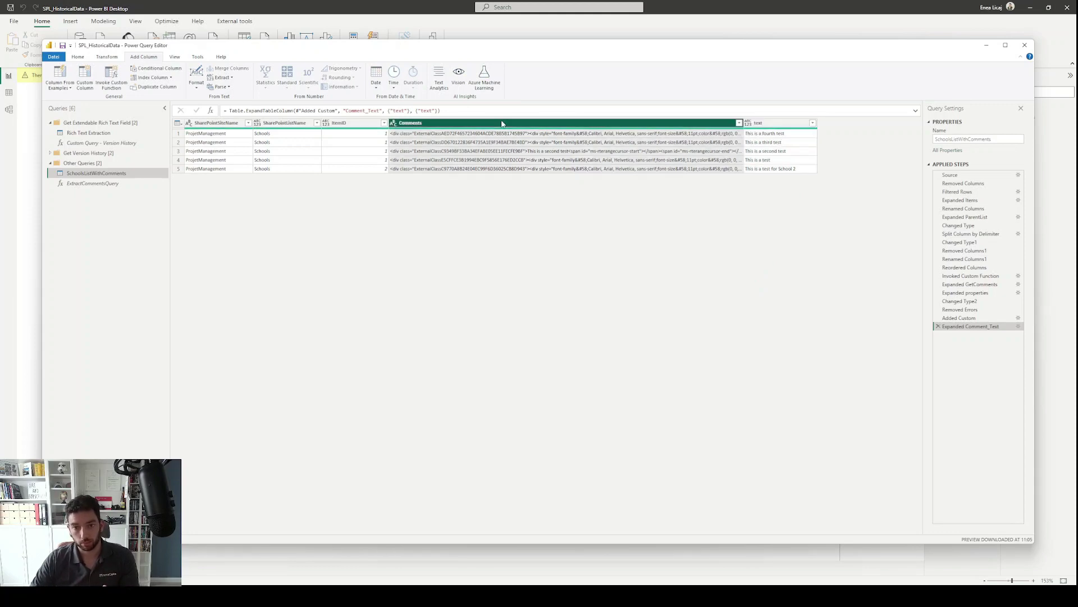
key("Delete")
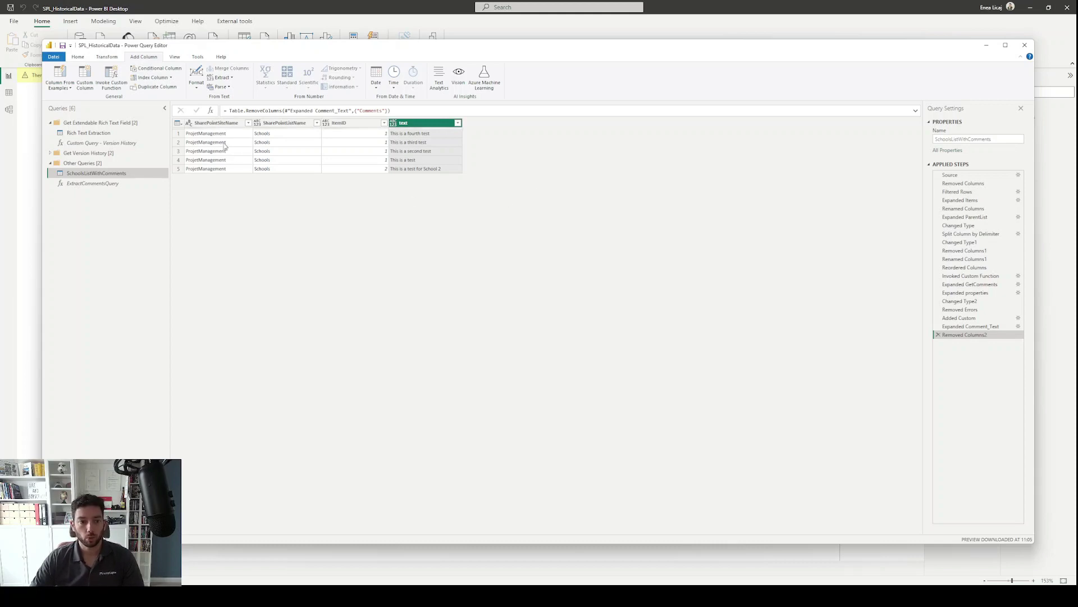
left_click(378, 135)
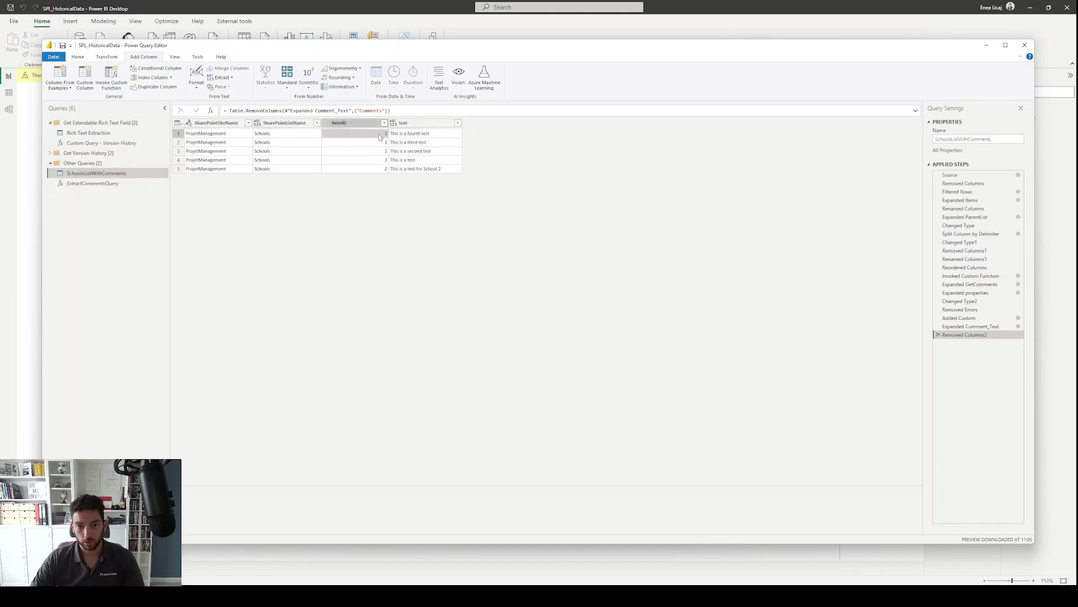
left_click(380, 170)
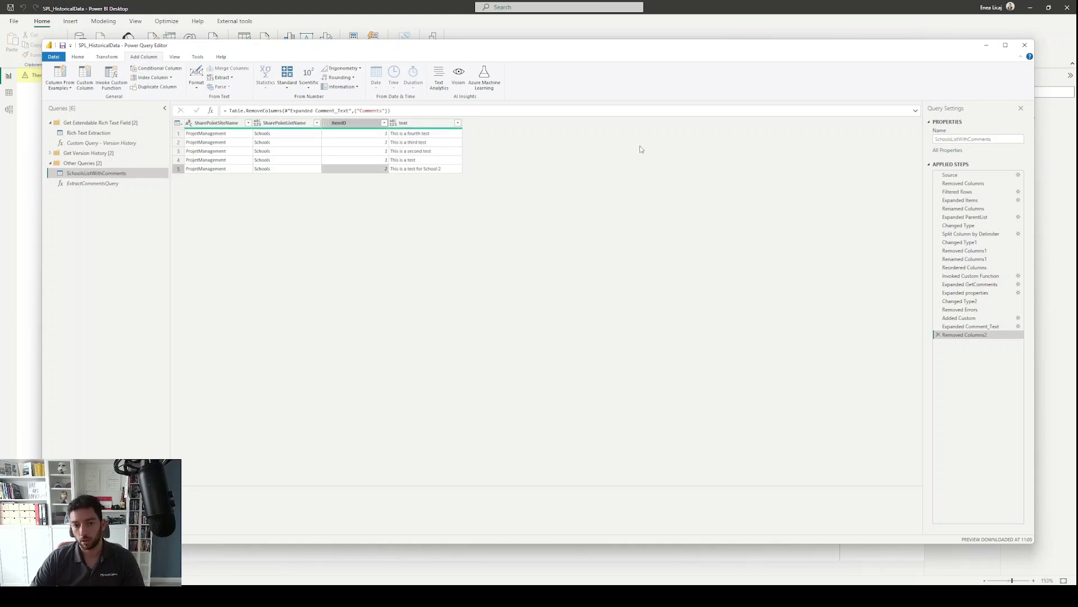
- Switch to the SharePoint Schools list in the browser and open the comment entries of School 3
left_click_drag(1077, 169, 775, 190)
left_click(712, 282)
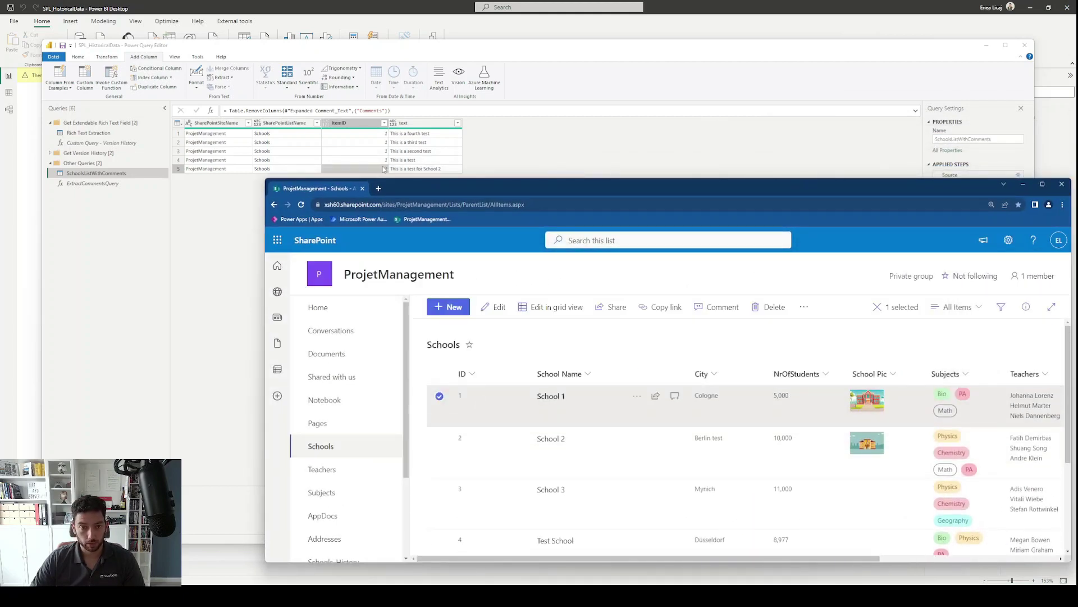
scroll(476, 447, "down", 2)
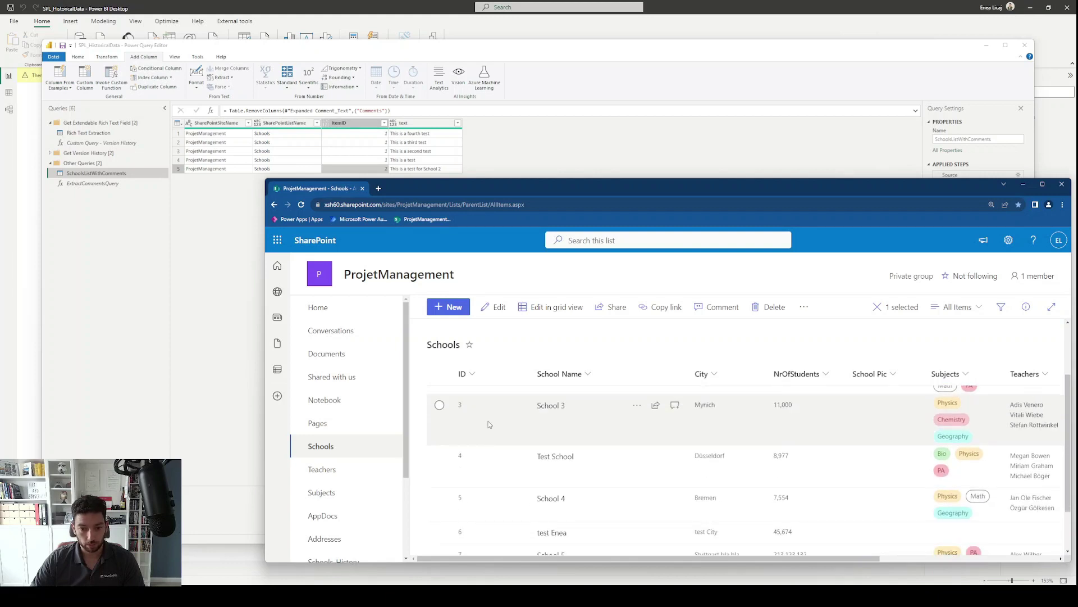
scroll(785, 416, "right", 5)
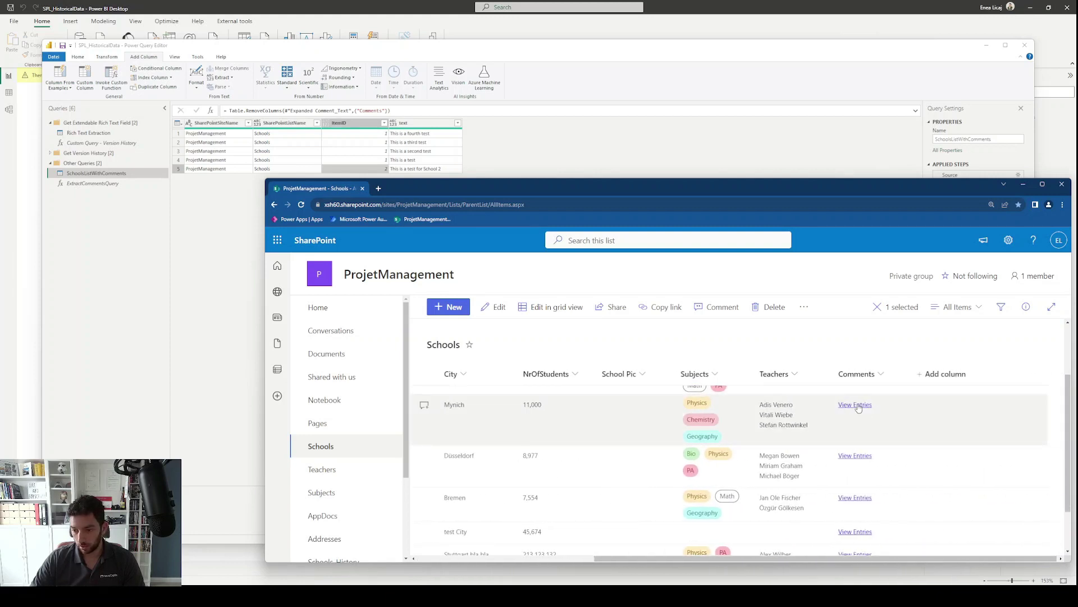
left_click(855, 404)
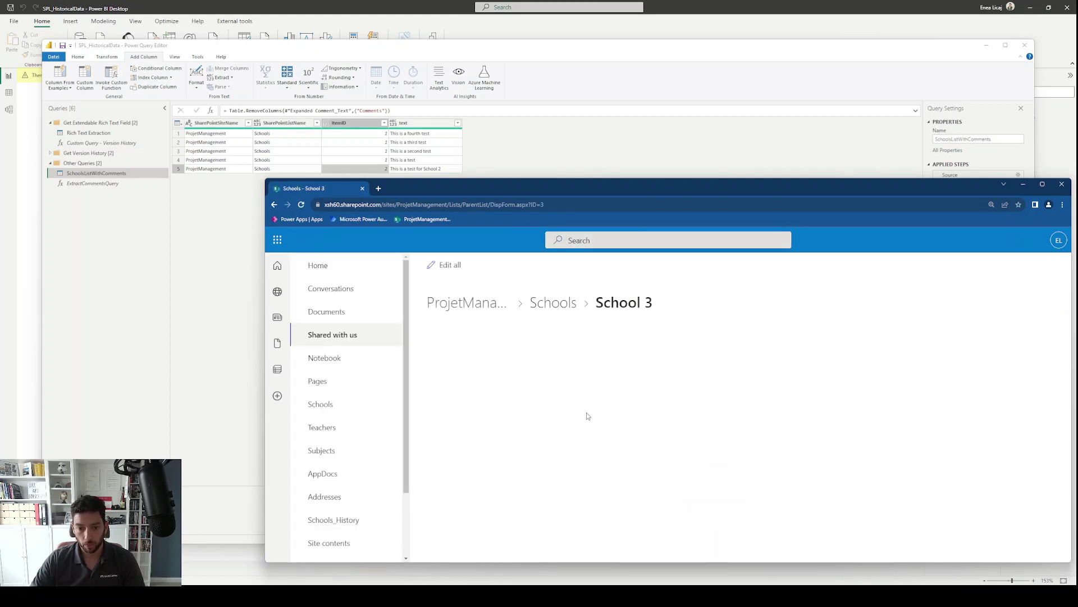
- Add the comment "This is a demo test" to the School 3 item and save it
scroll(586, 413, "down", 2)
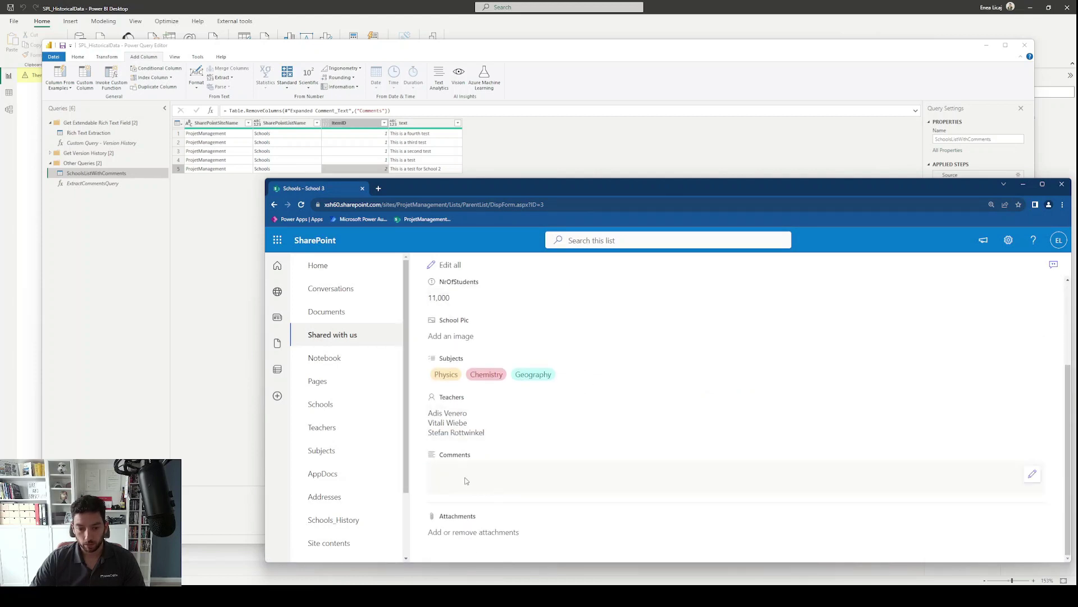
left_click(1033, 474)
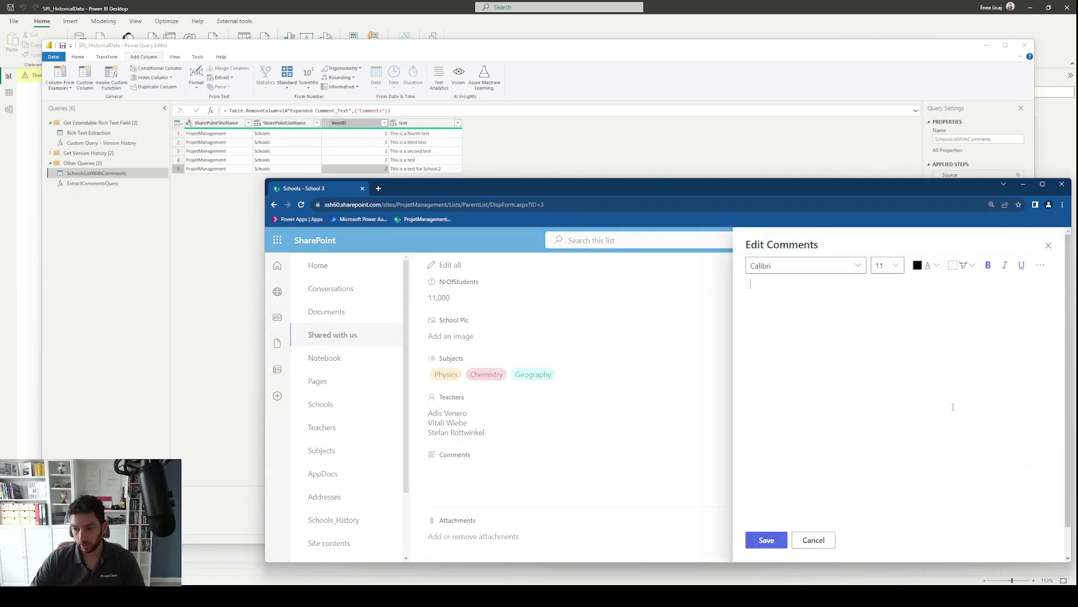
type("This is")
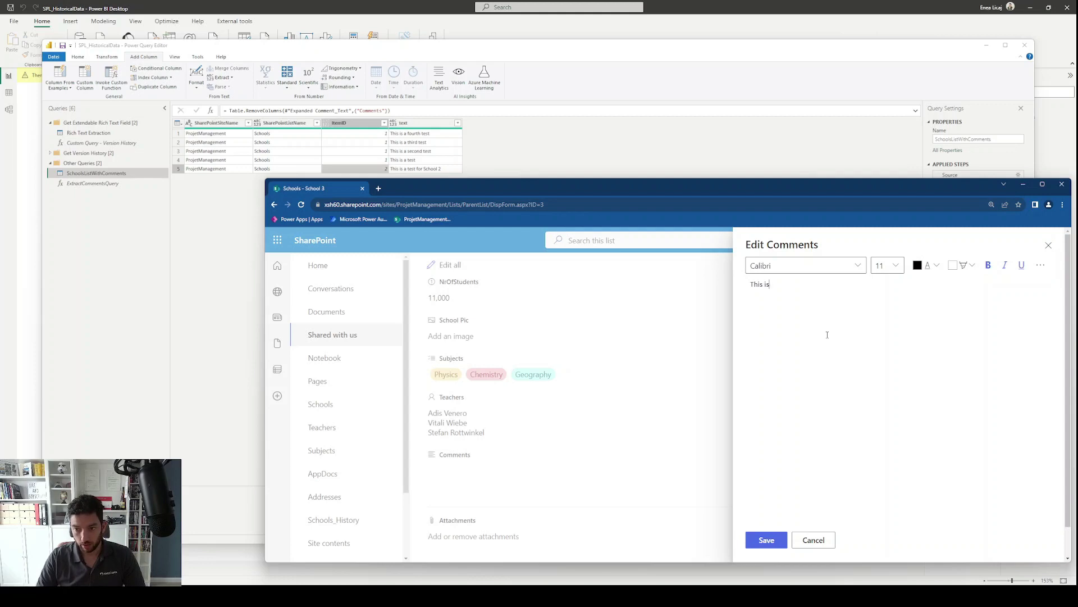
type(" a demo test")
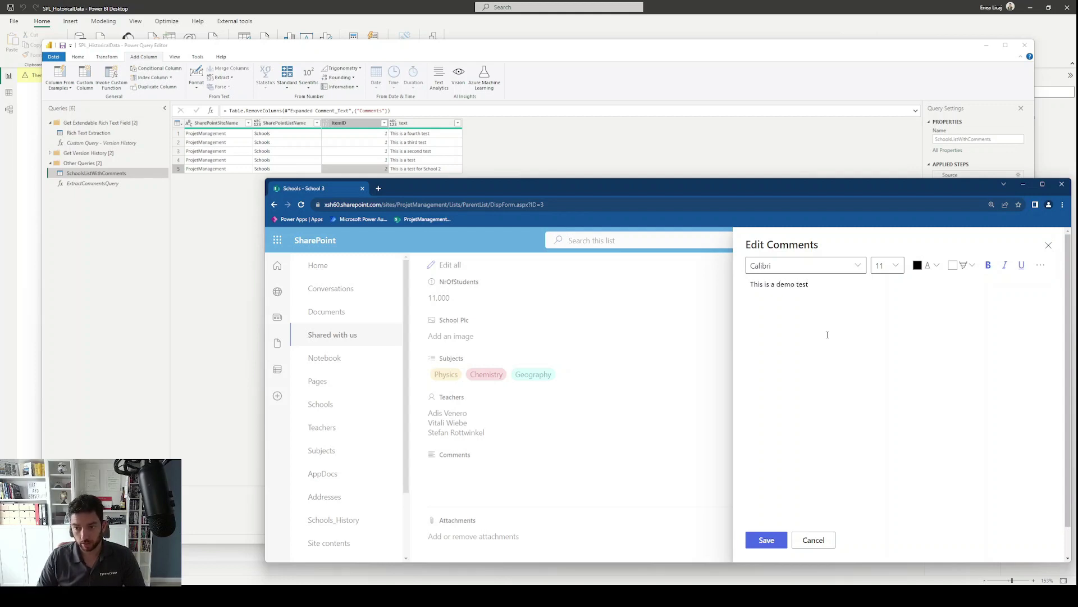
left_click(767, 539)
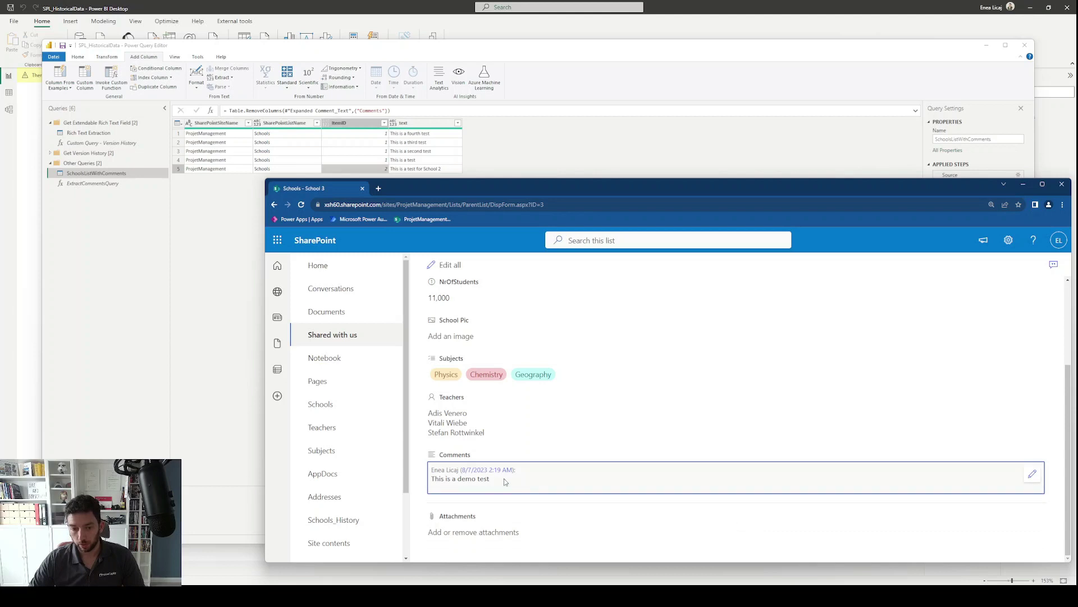
- Return to the Power Query Editor, refresh all query previews, and examine the text value of the last row in SchoolsListWithComments
left_click(1023, 184)
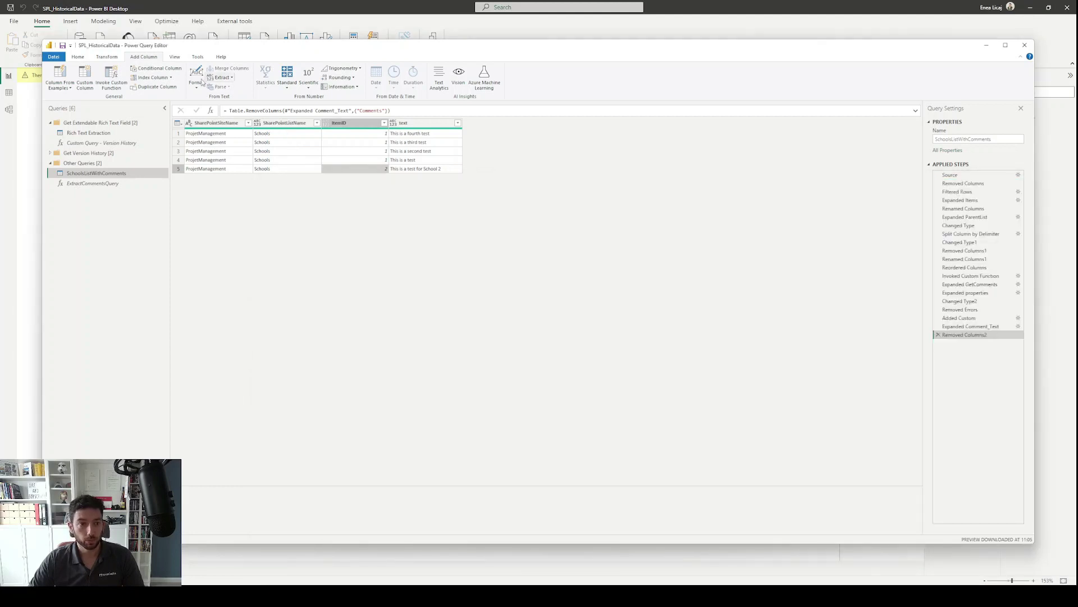
left_click(81, 58)
left_click(211, 87)
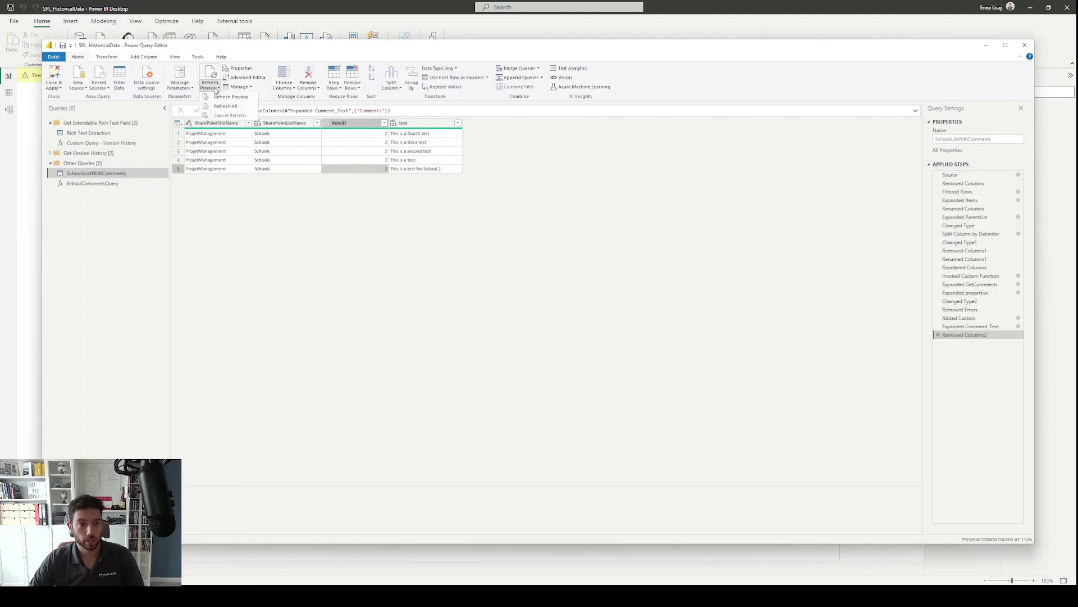
left_click(225, 106)
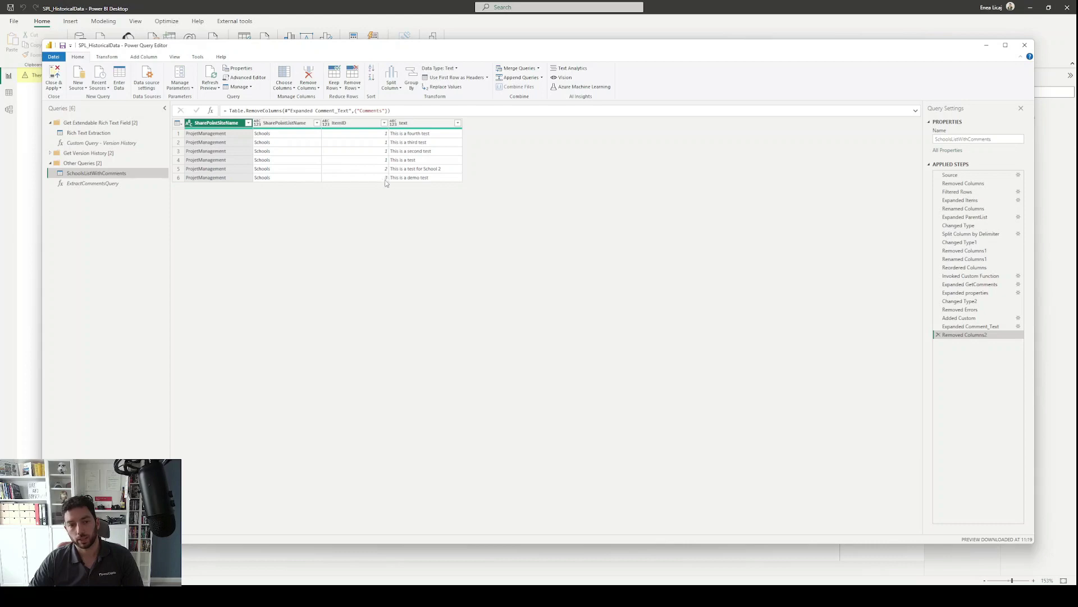
left_click(419, 177)
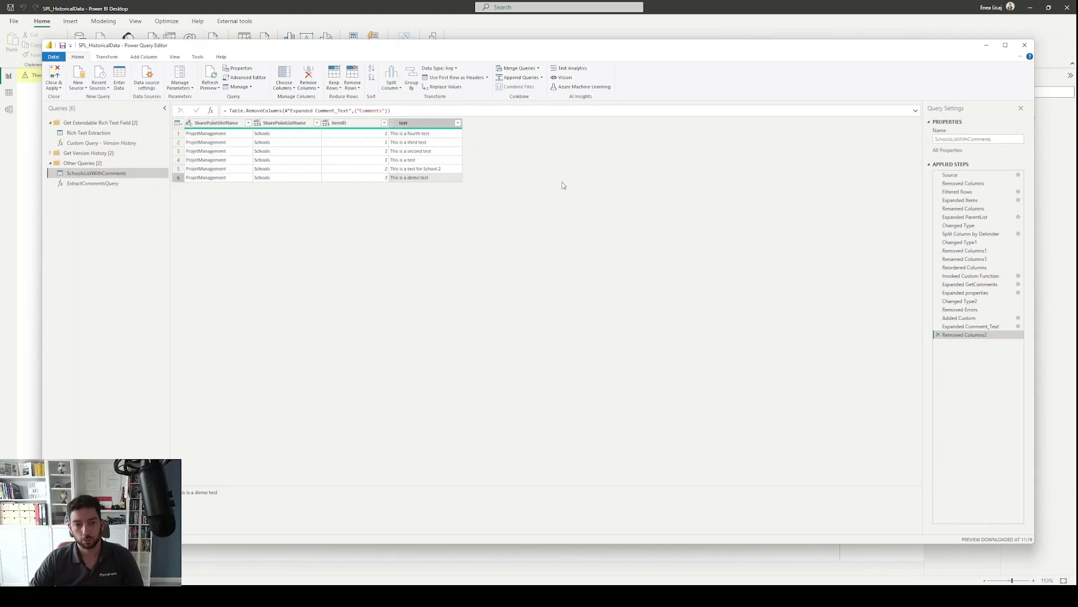